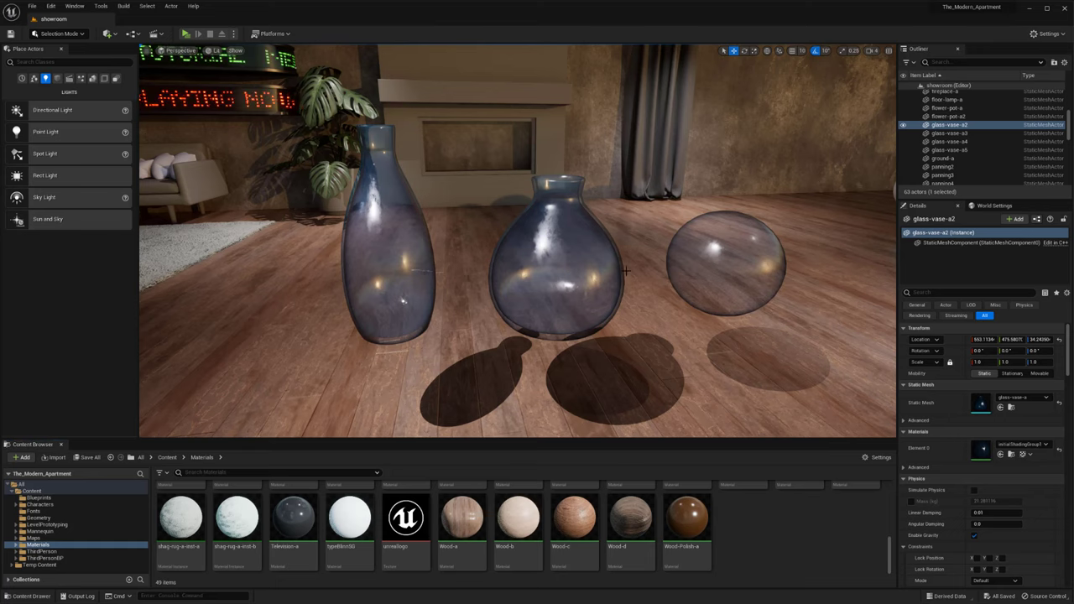
- Examine the reflections and transparency of the finished glass vases and sphere from several angles
mouse_move(569, 268)
right_mouse_down()
mouse_move(609, 276)
mouse_move(556, 259)
right_mouse_up()
key("g")
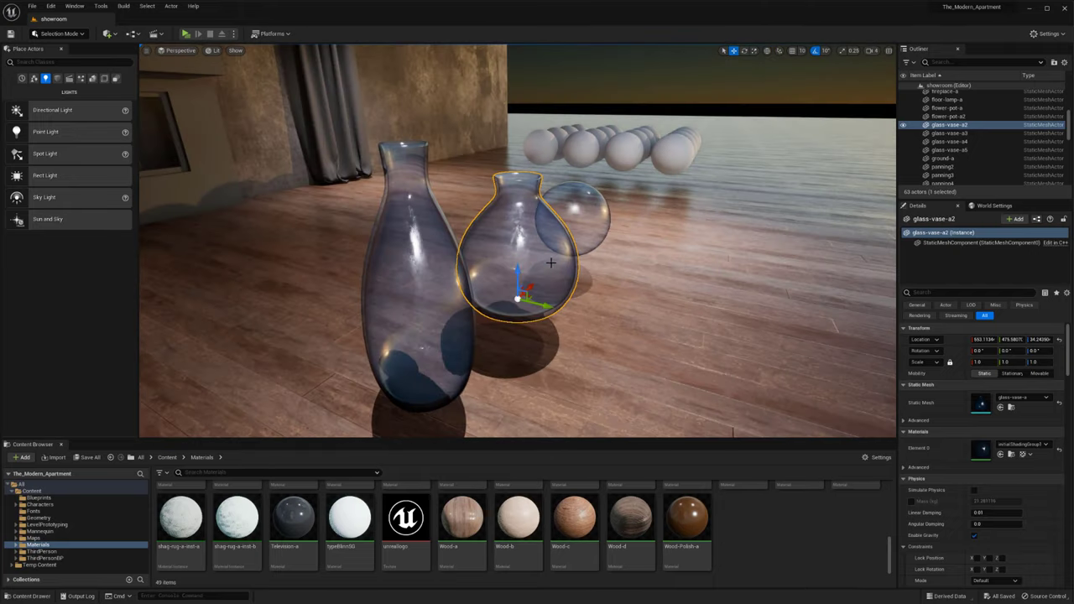
key("f")
left_click_drag(537, 268, 654, 272, "alt")
left_click_drag(587, 226, 541, 262, "alt")
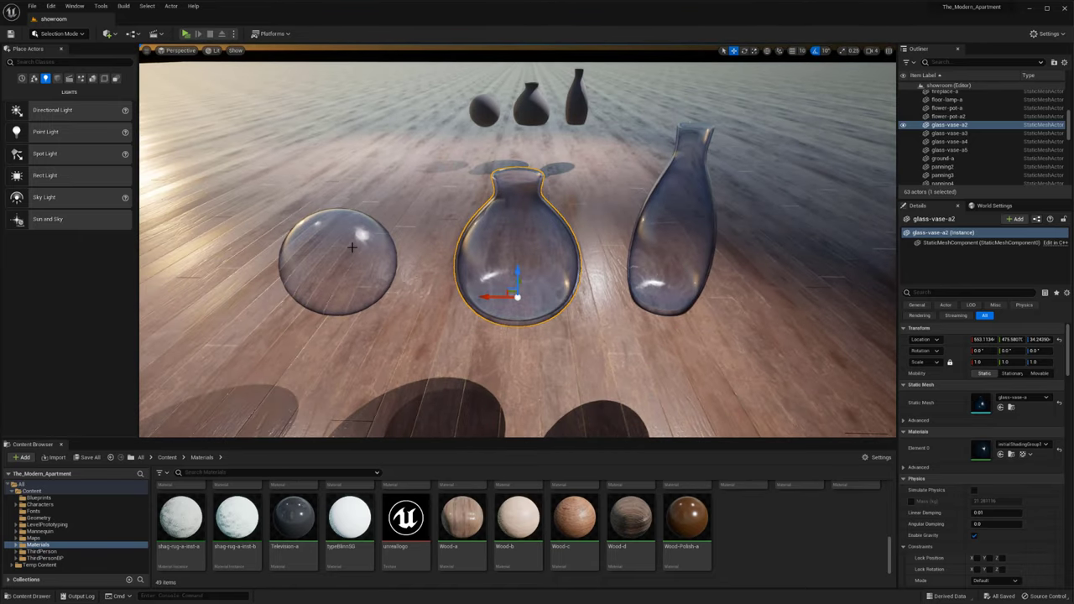
left_click_drag(491, 206, 495, 160, "alt")
right_click_drag(495, 160, 545, 159, "alt")
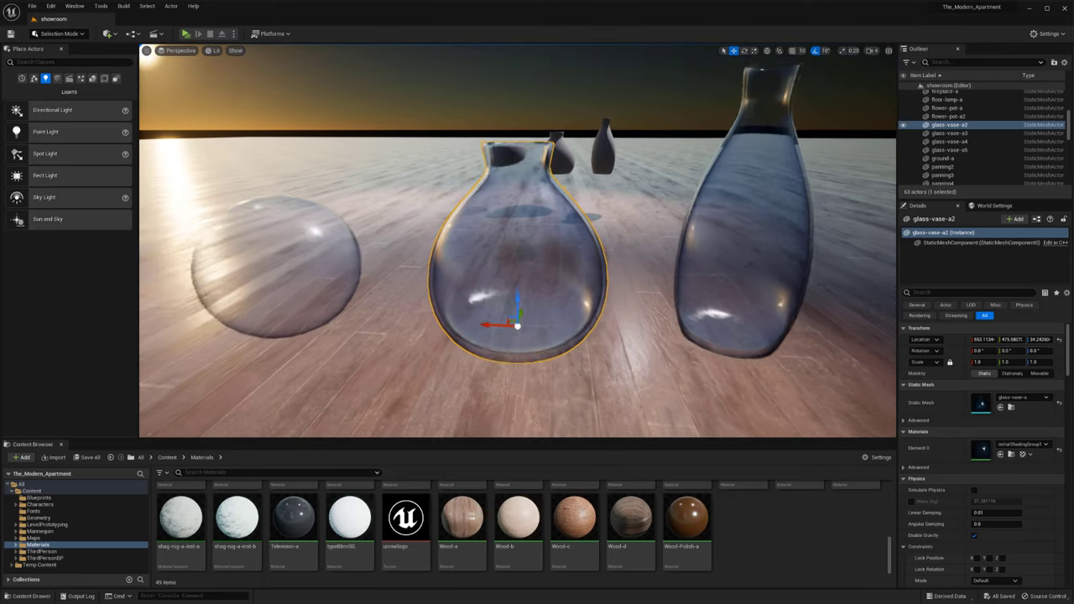
left_click_drag(492, 206, 495, 252, "alt")
left_click_drag(363, 222, 617, 267, "alt")
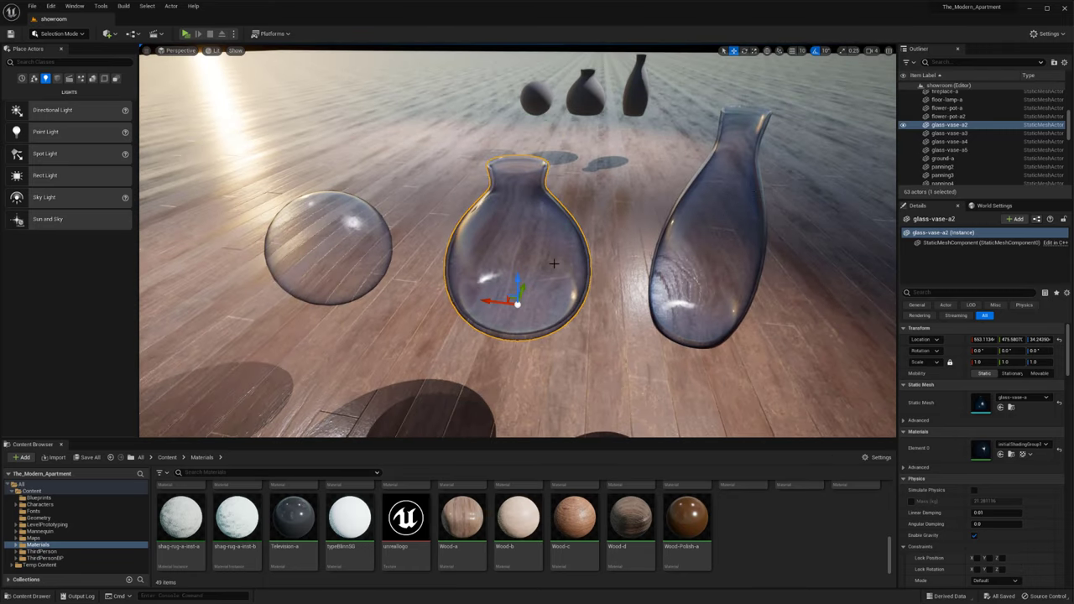
left_click_drag(517, 252, 638, 223, "alt")
left_click_drag(487, 260, 436, 269, "alt")
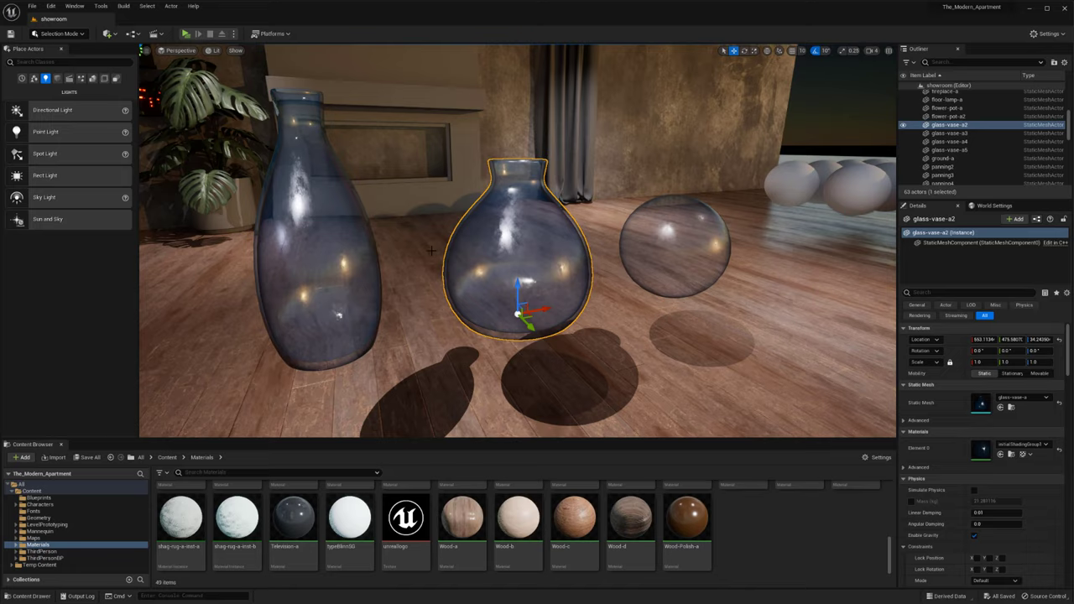
left_click_drag(498, 263, 452, 219, "alt")
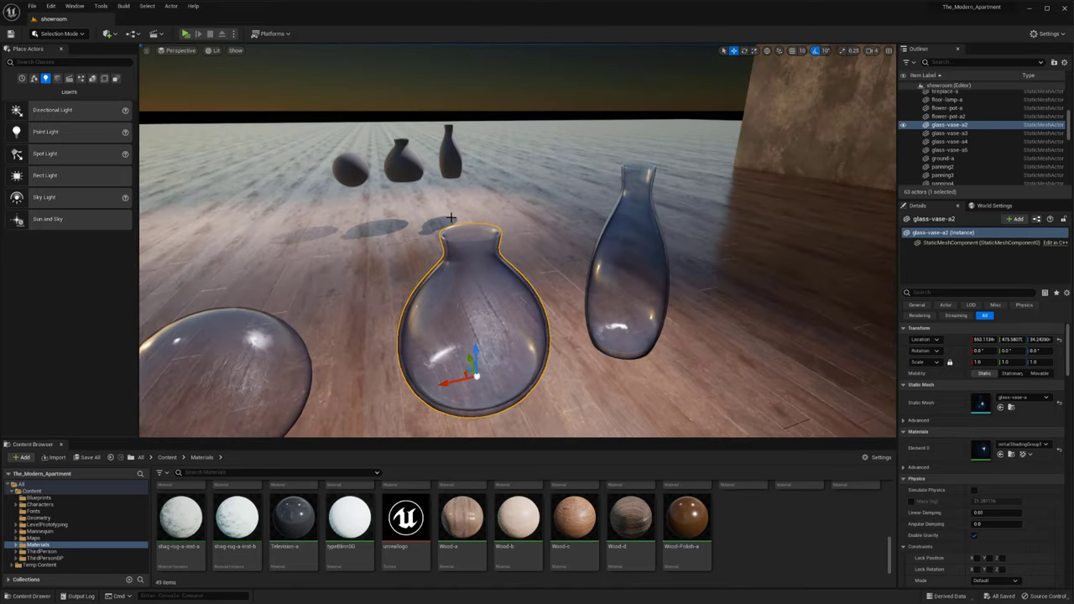
- Select the round vase in the group without glass, frame all three objects from the front, and switch to Game View
left_click(415, 165)
key("f")
left_click_drag(511, 195, 276, 202, "alt")
scroll(511, 194, "down", 4)
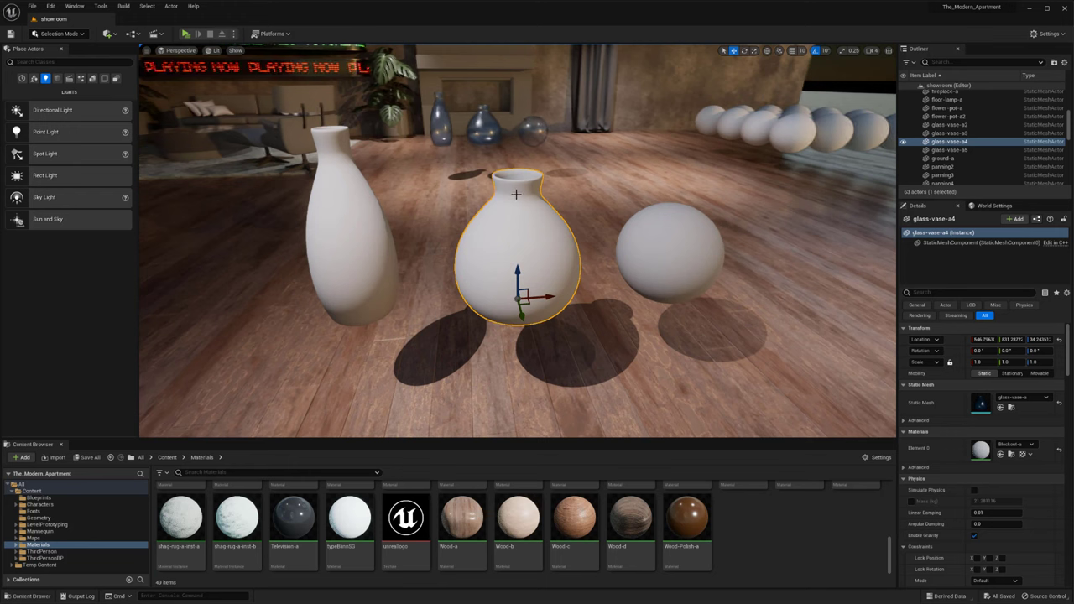
key("g")
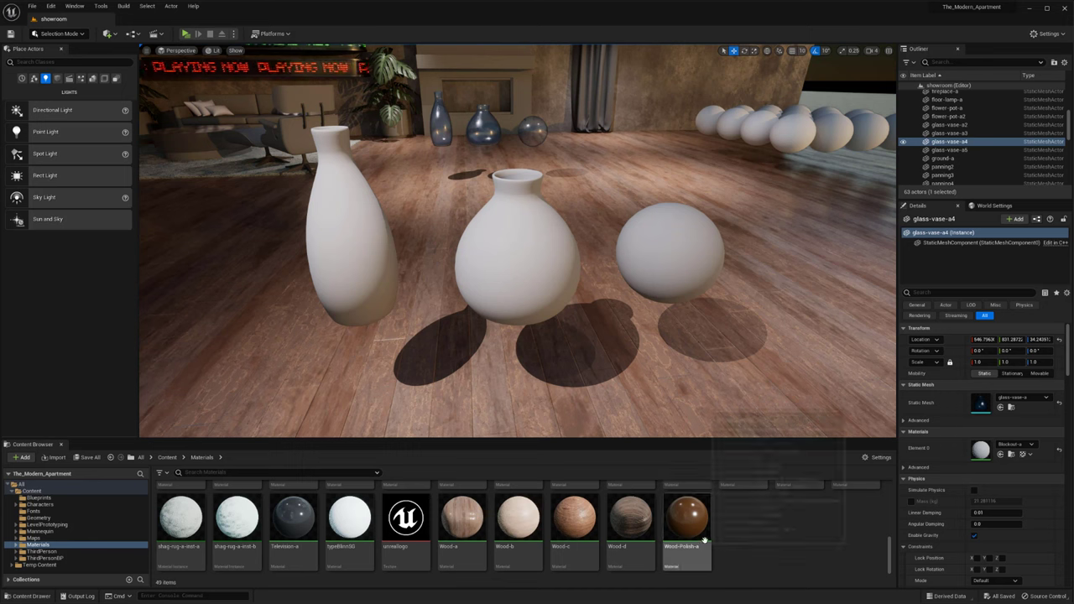
- Create a new material in the Materials folder and name it glass-translucent-a
right_click(745, 534)
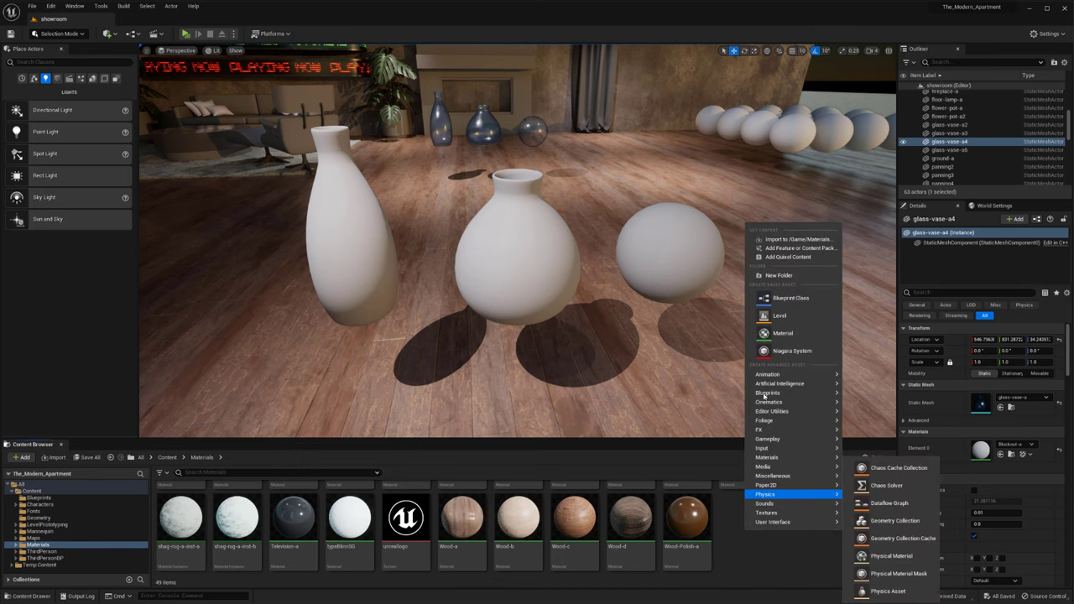
left_click(786, 338)
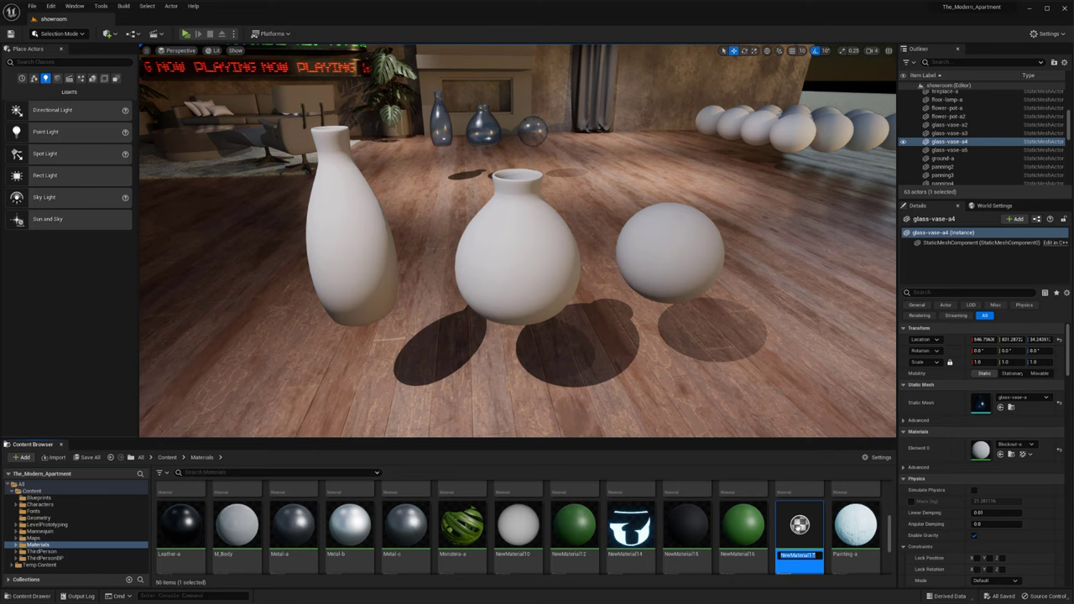
double_click(799, 551)
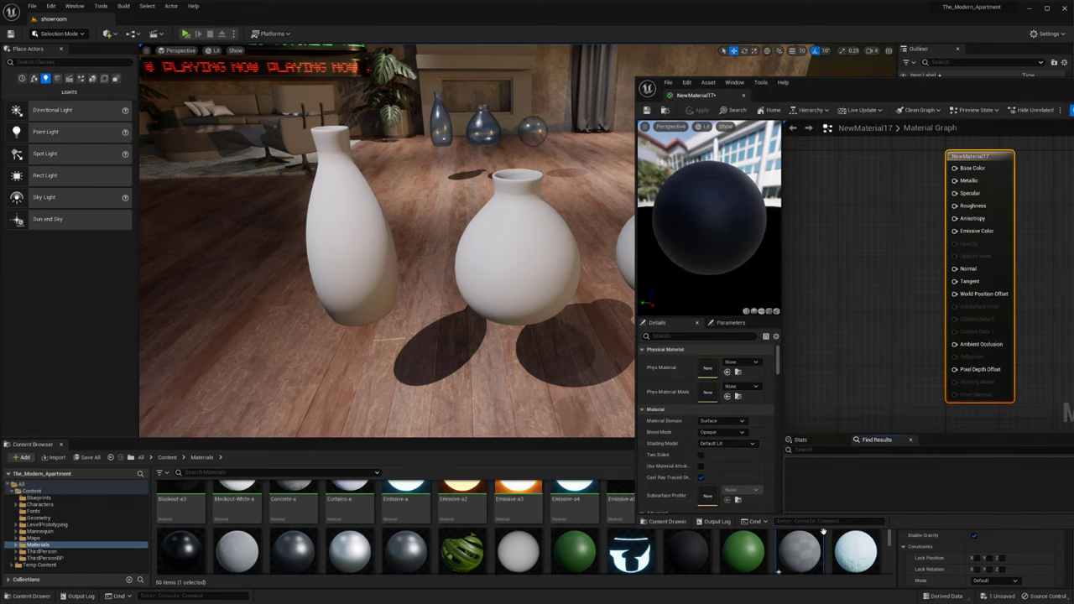
scroll(817, 541, "down", 1)
left_click(815, 537)
right_click(818, 521)
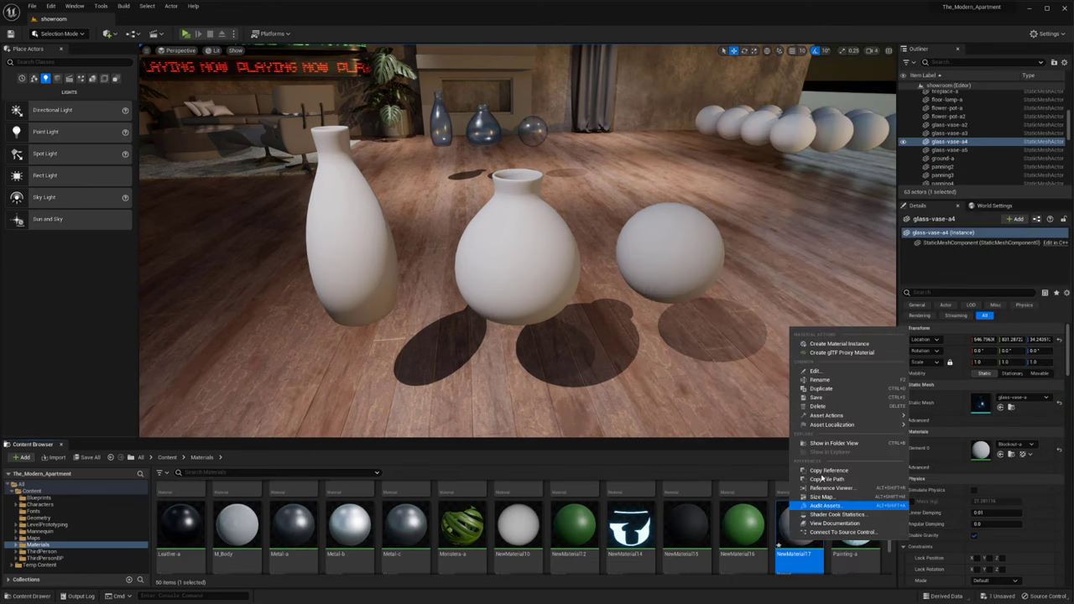
left_click(819, 379)
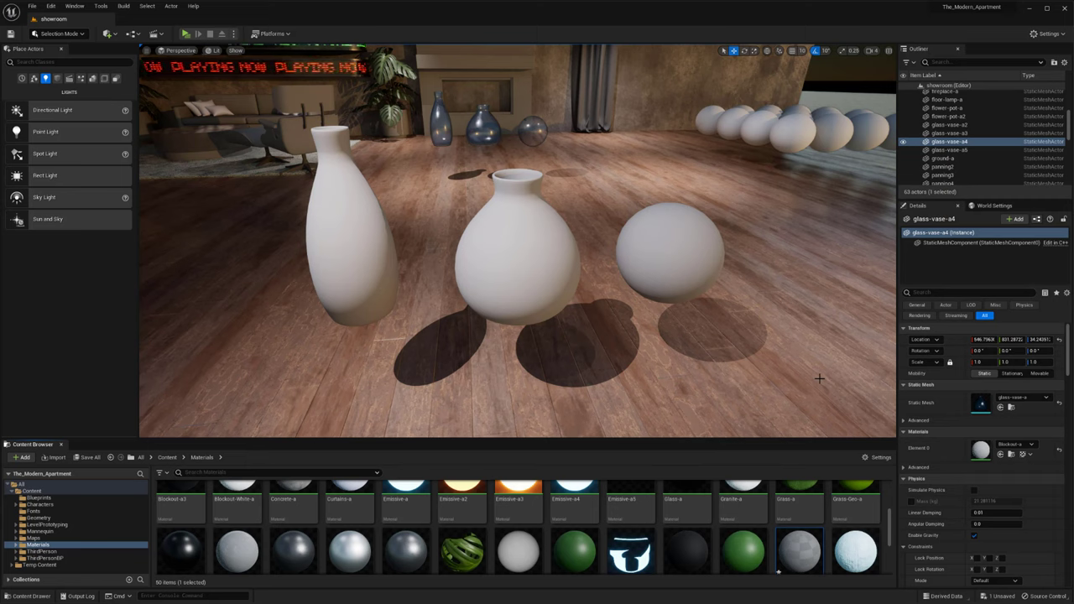
scroll(752, 534, "down", 1)
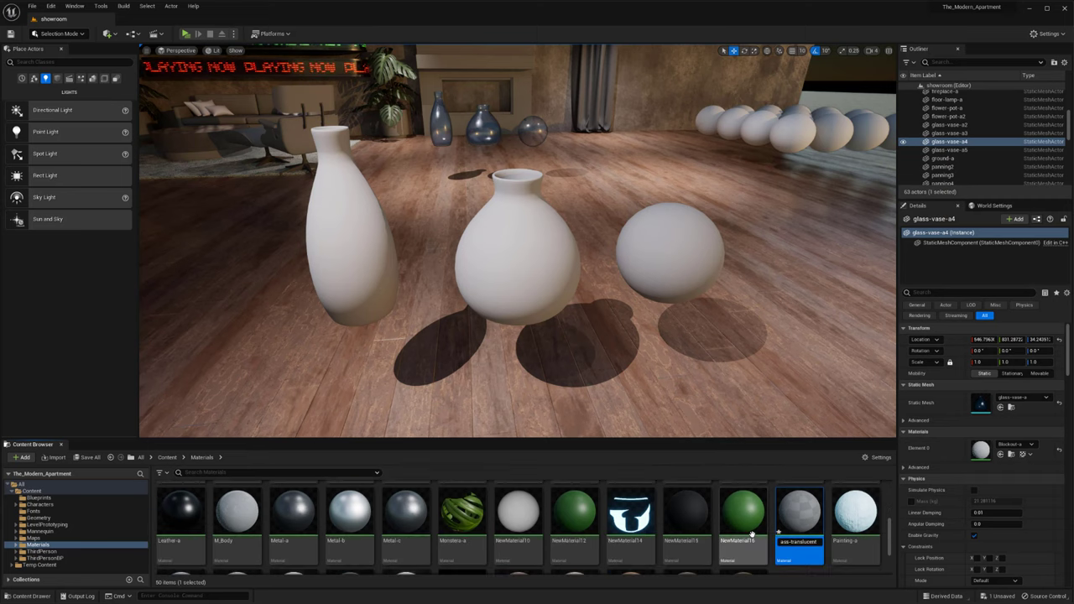
type("-a")
key("Return")
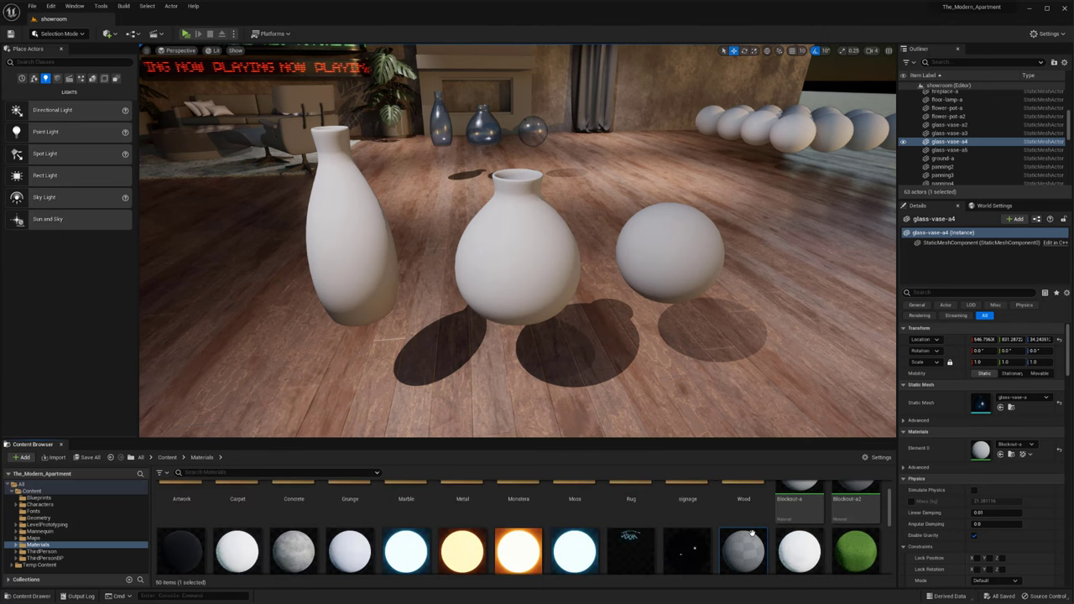
- Open the glass-translucent-a material for editing, then enlarge and reposition its editor window over the level viewport
scroll(802, 510, "up", 3)
scroll(746, 515, "down", 5)
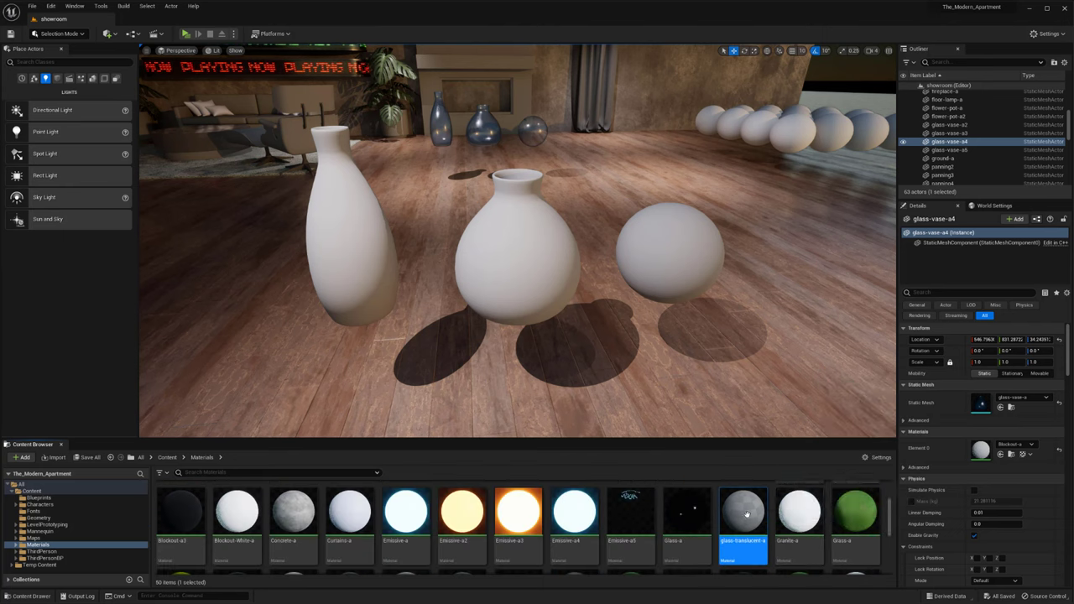
scroll(774, 526, "up", 1)
double_click(744, 537)
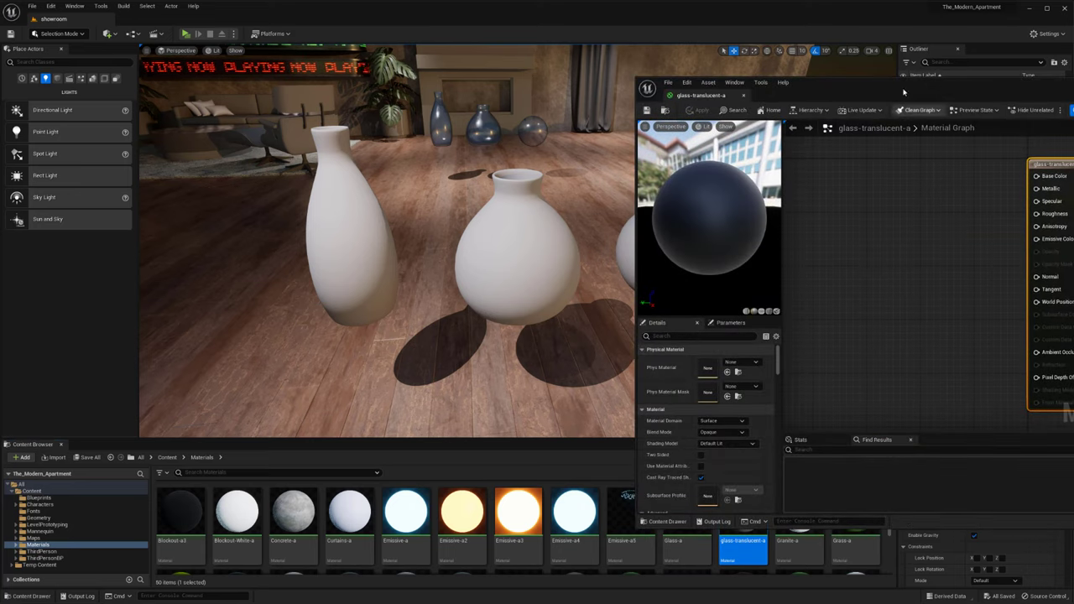
left_click_drag(859, 94, 599, 92)
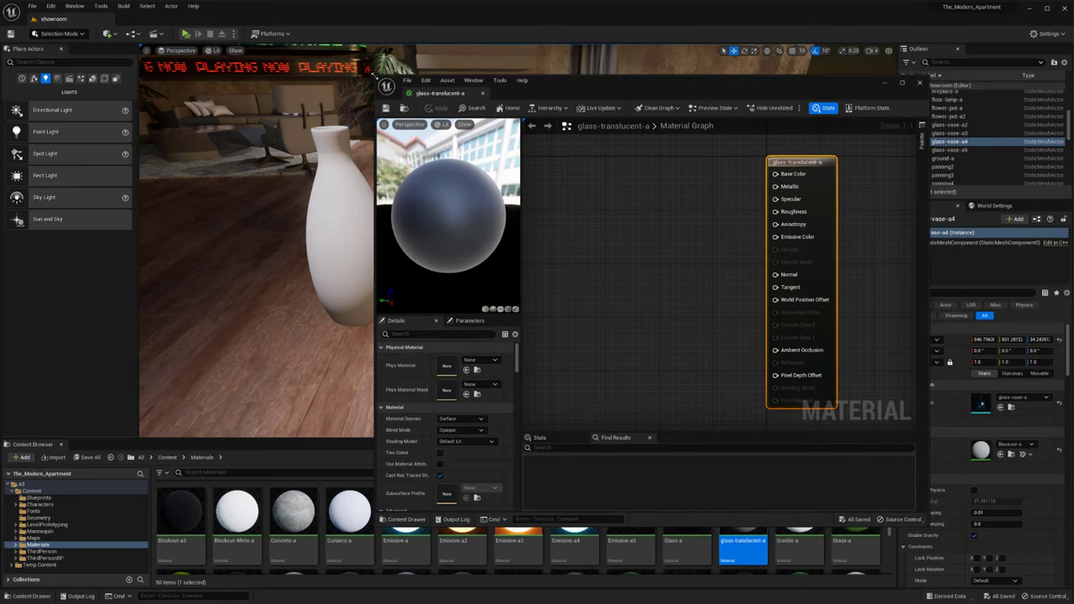
left_click_drag(375, 77, 247, 69)
left_click_drag(417, 75, 455, 120)
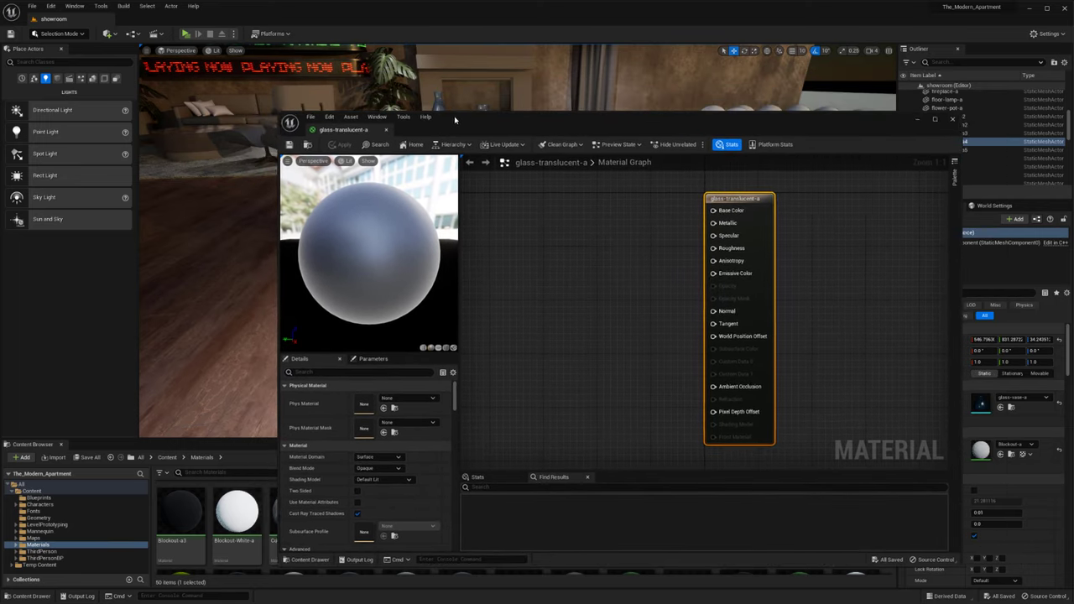
left_click_drag(722, 123, 668, 281)
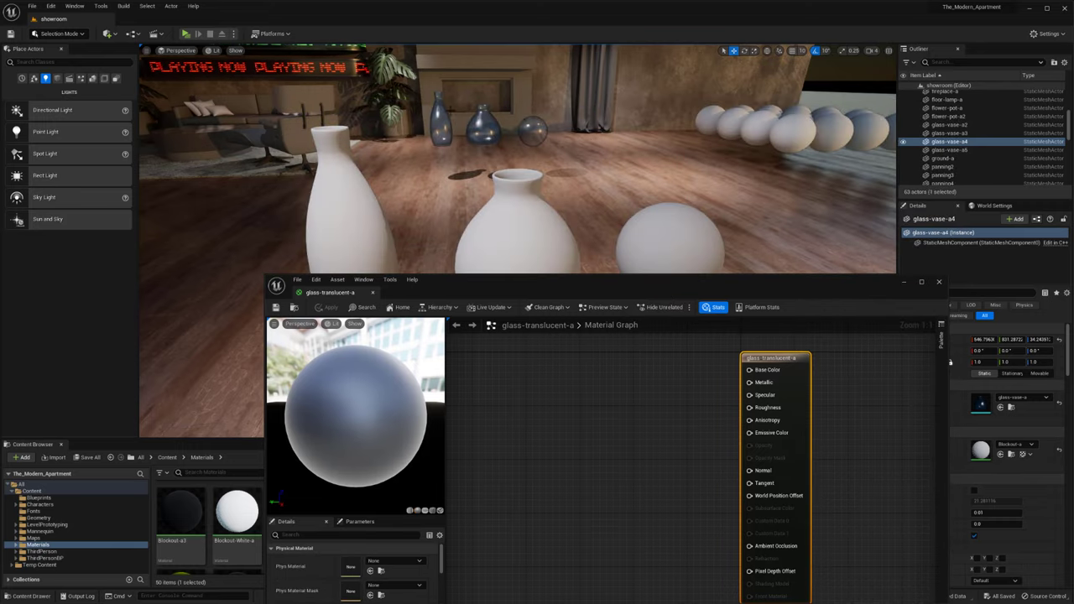
left_click_drag(586, 297, 622, 113)
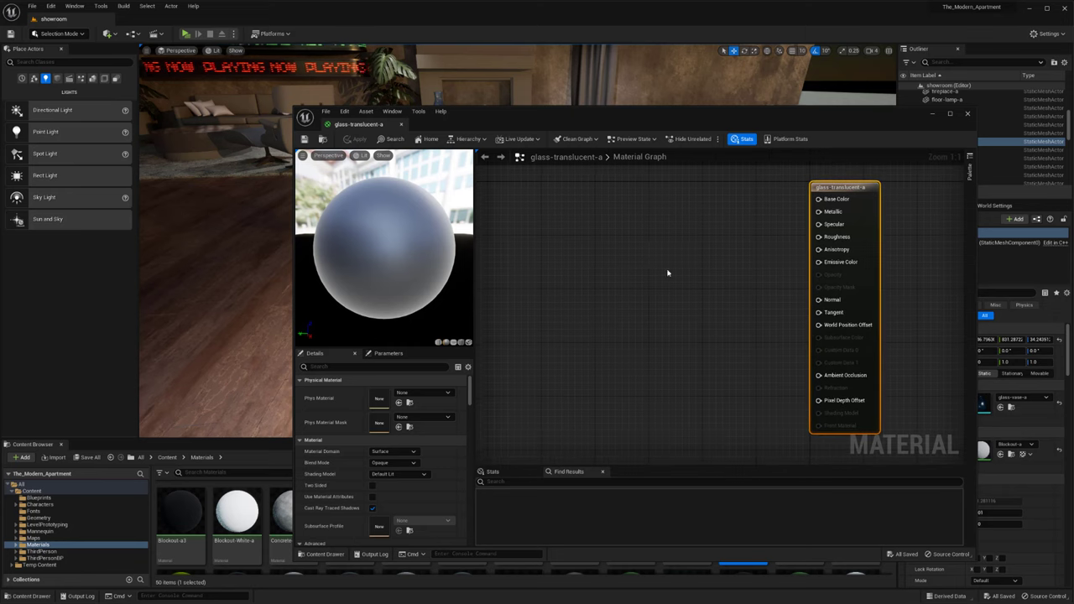
- Add a three-component constant colour node to the material graph and connect its output to Base Color
left_click(595, 201)
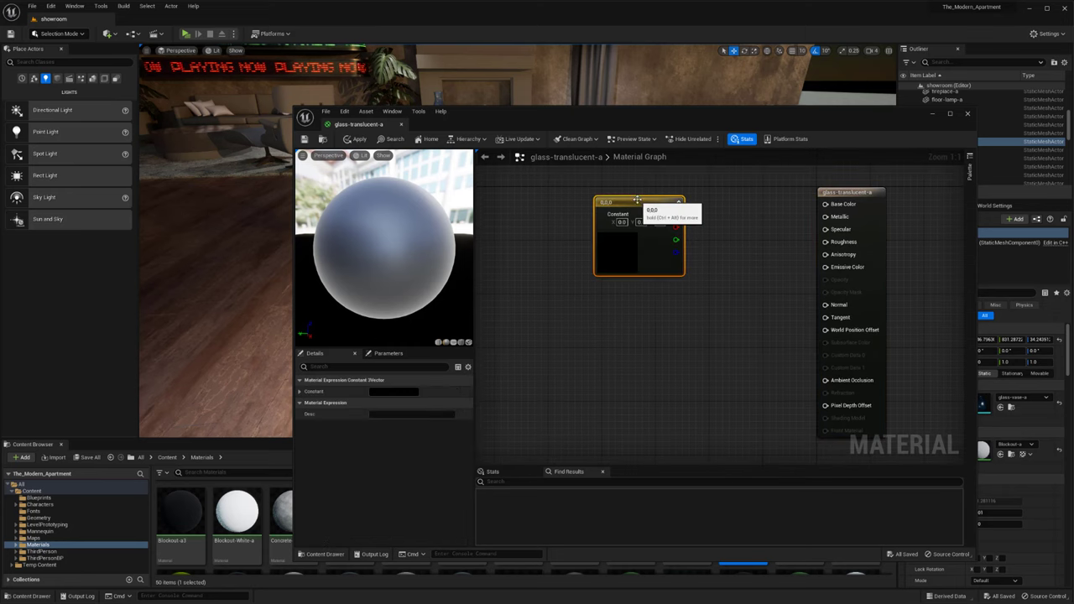
left_click_drag(636, 200, 623, 176)
right_click_drag(688, 198, 666, 219)
left_click_drag(640, 212, 754, 220)
left_click(705, 201)
left_click(587, 220)
left_click(597, 202)
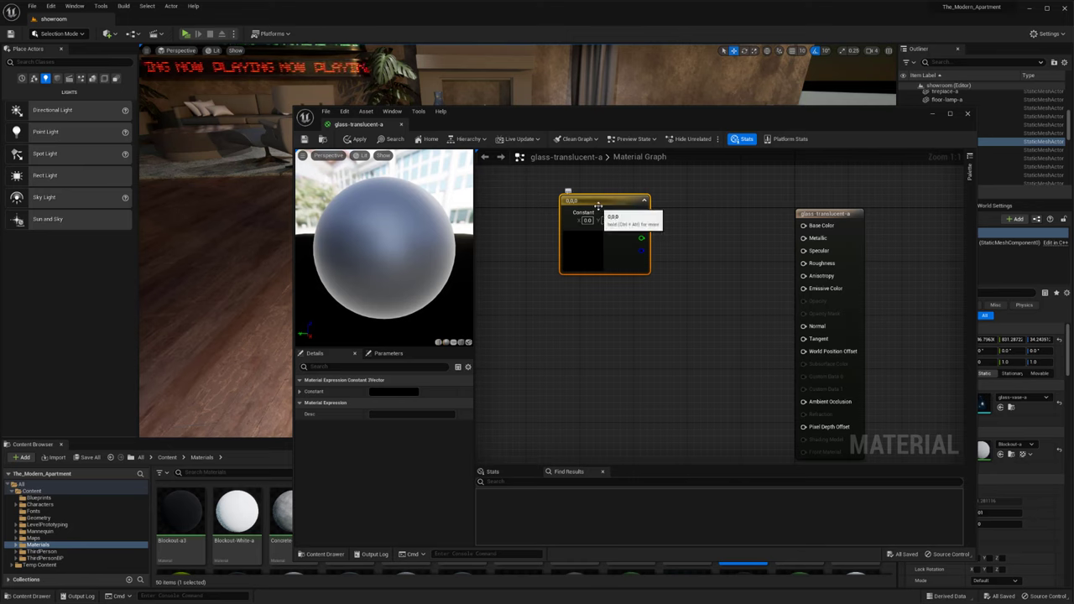
key("Delete")
key("ctrl+z")
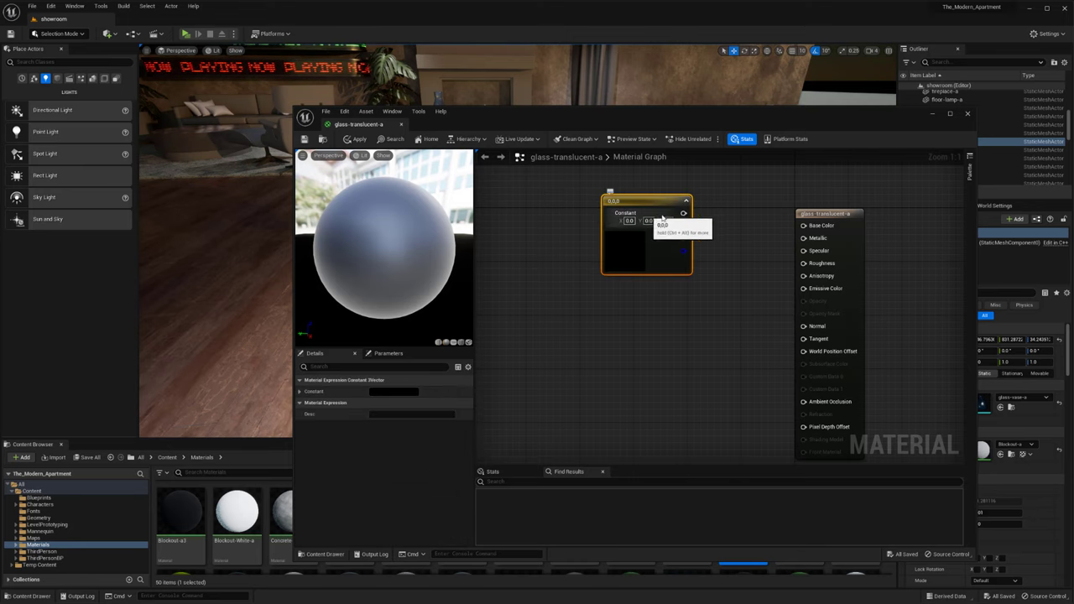
left_click_drag(682, 218, 803, 225)
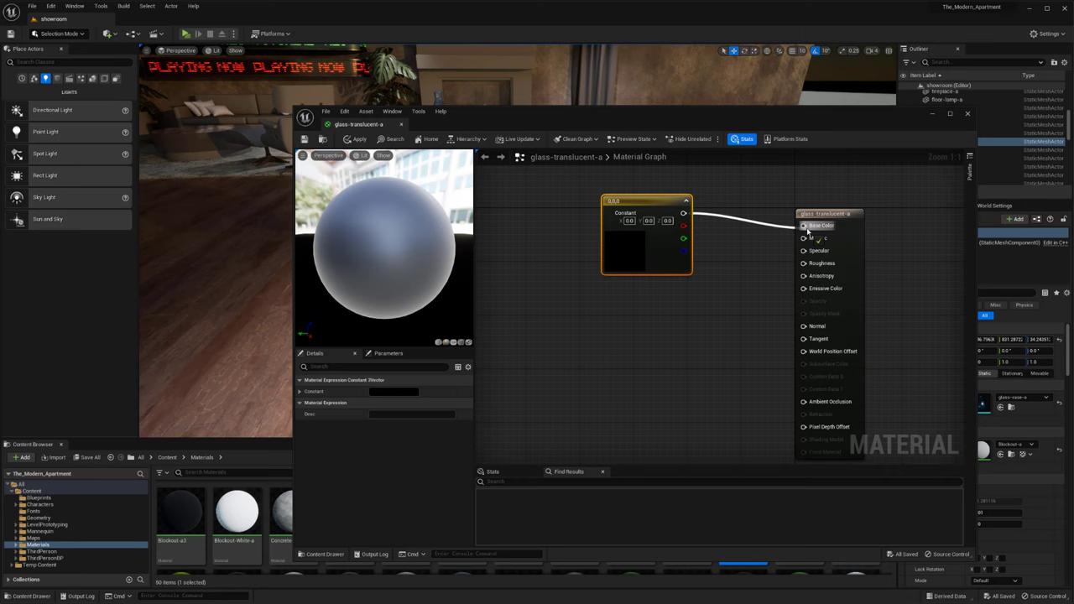
- Set the constant's colour to a light greyish blue, about 0.366, 0.462, 0.547, and apply the material changes
double_click(642, 251)
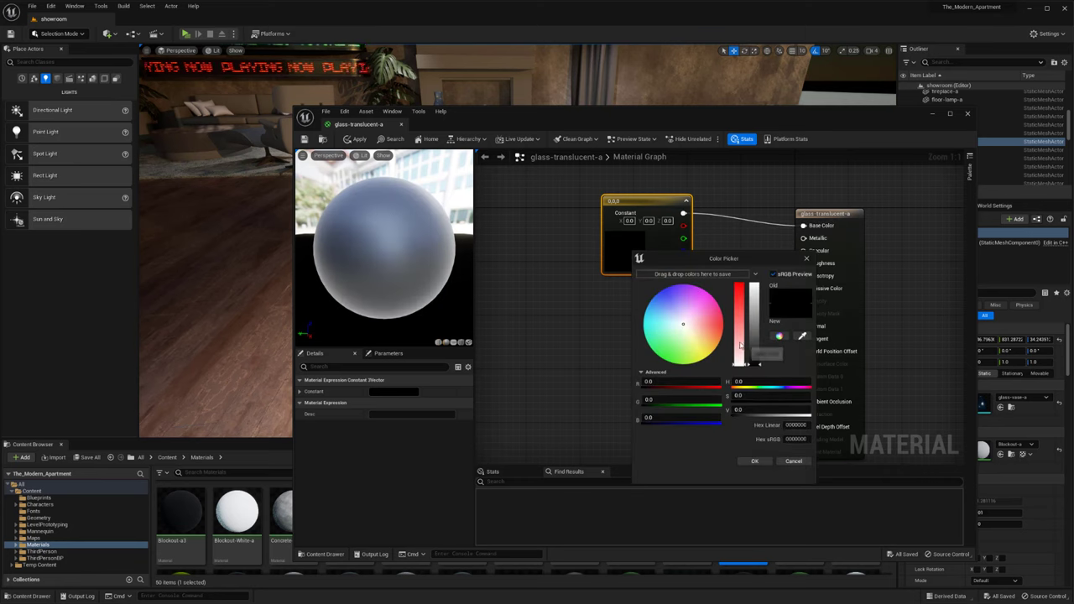
left_click(672, 319)
left_click(753, 320)
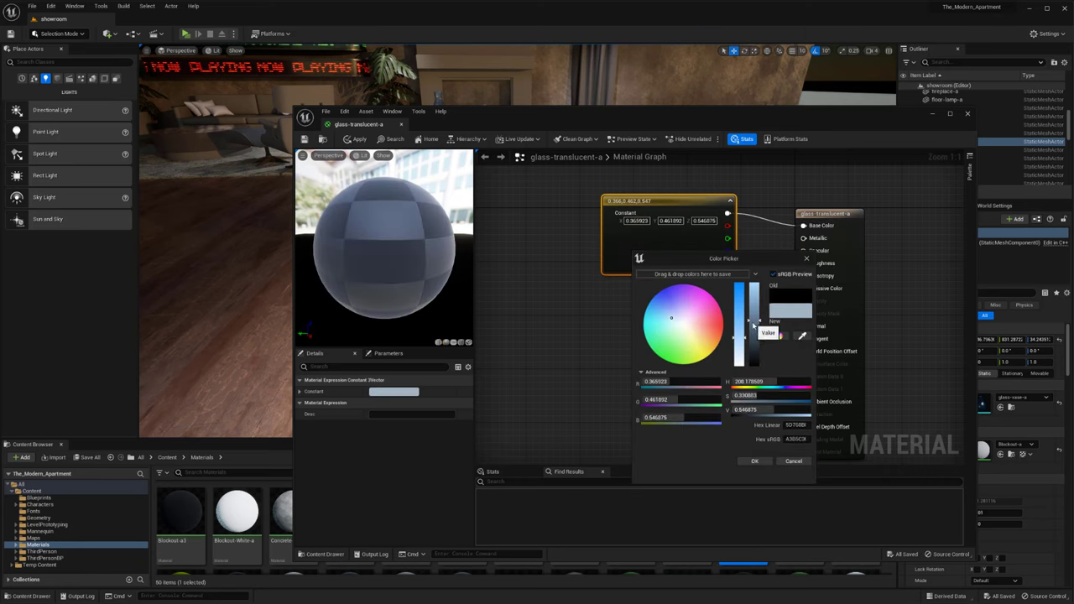
left_click(753, 460)
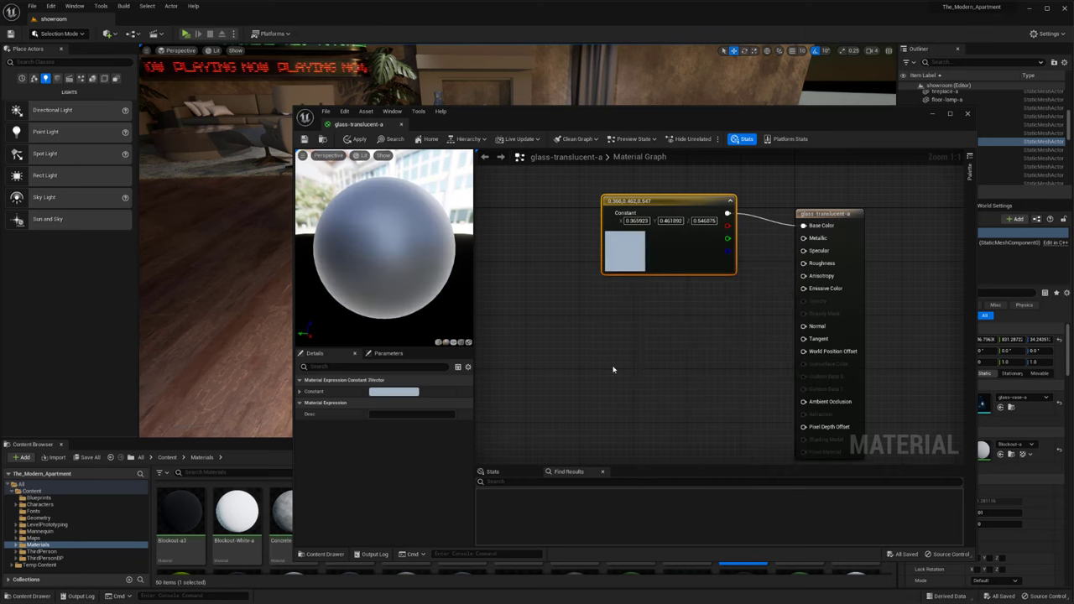
left_click(356, 139)
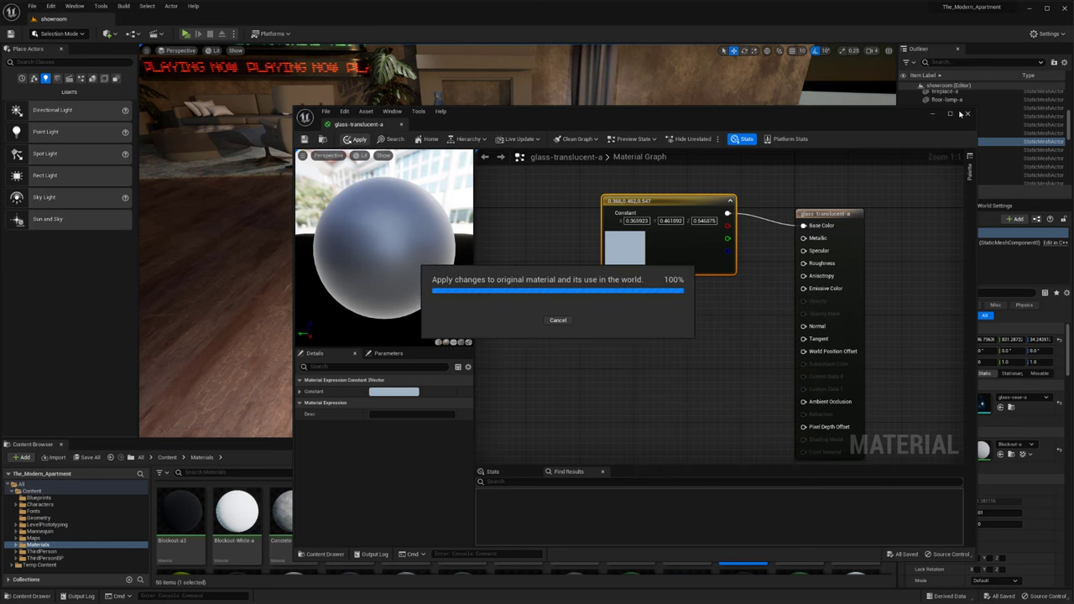
- Close the material editor and assign glass-translucent-a to the round vase and the tall vase
left_click(967, 113)
left_click_drag(752, 505, 531, 268)
left_click_drag(710, 503, 372, 249)
left_click(517, 260)
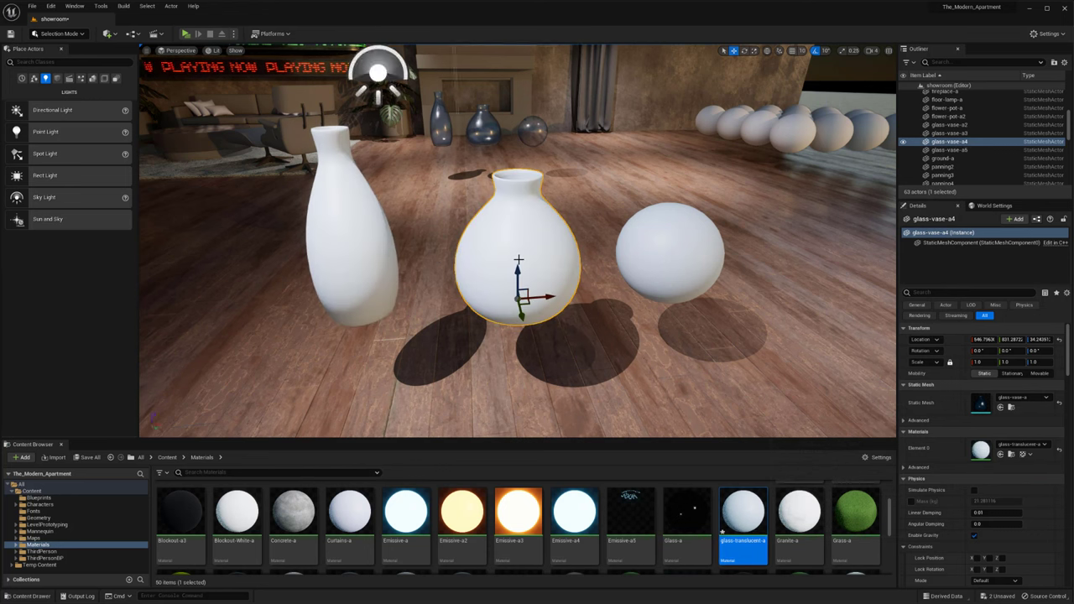
- Reopen the glass-translucent-a material for editing and reposition its editor window over the level viewport
double_click(742, 510)
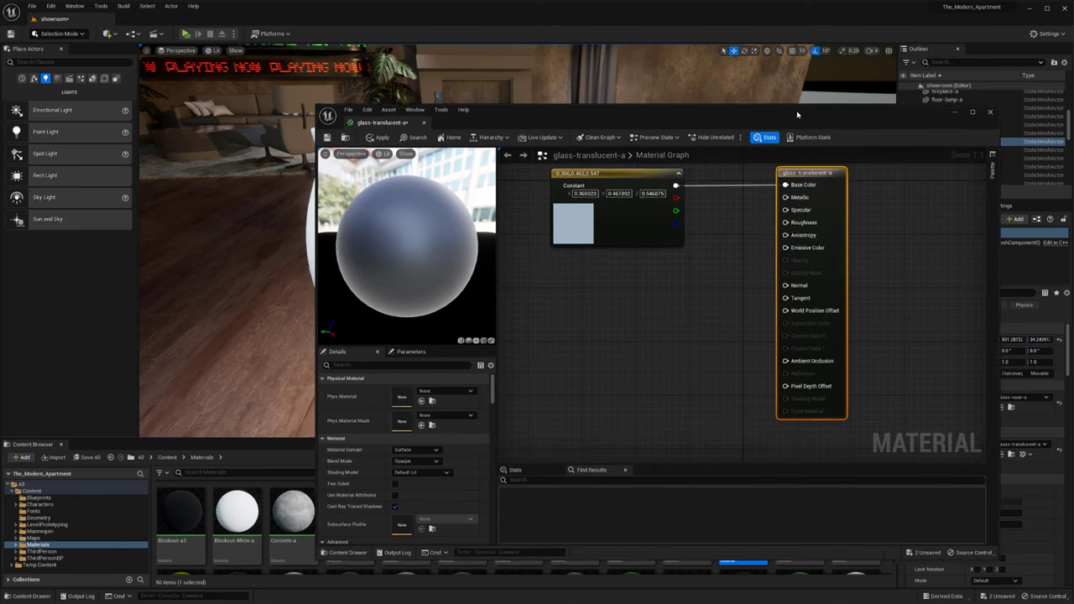
left_click(841, 182)
mouse_move(835, 107)
left_mouse_down()
mouse_move(861, 107)
mouse_move(817, 111)
left_mouse_up()
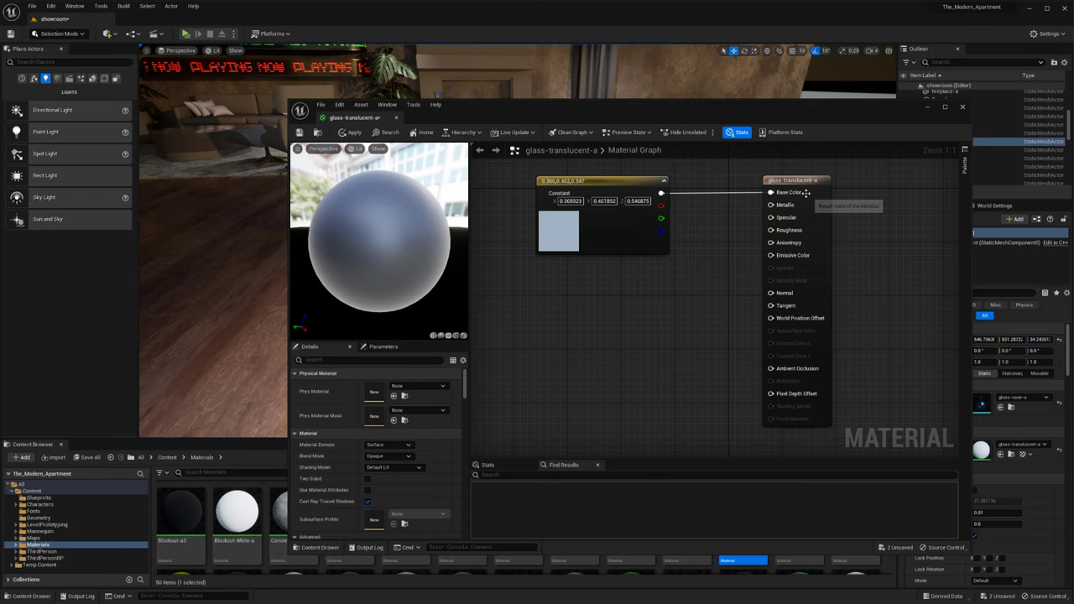
- Set the glass-translucent-a material's Blend Mode to Translucent and its Shading Model to Thin Translucent
left_click(780, 212)
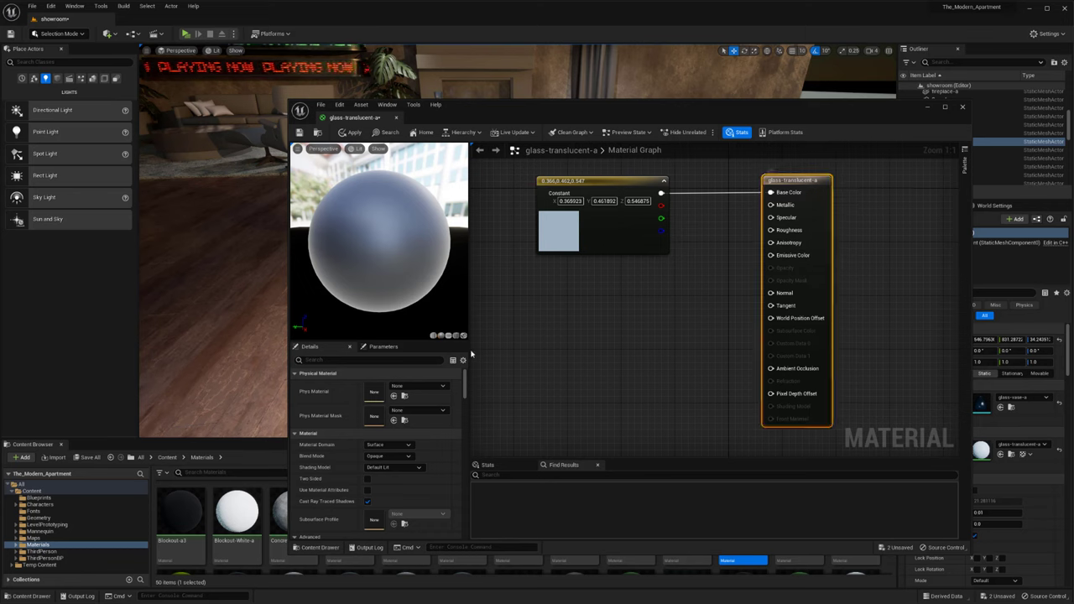
scroll(461, 393, "down", 3)
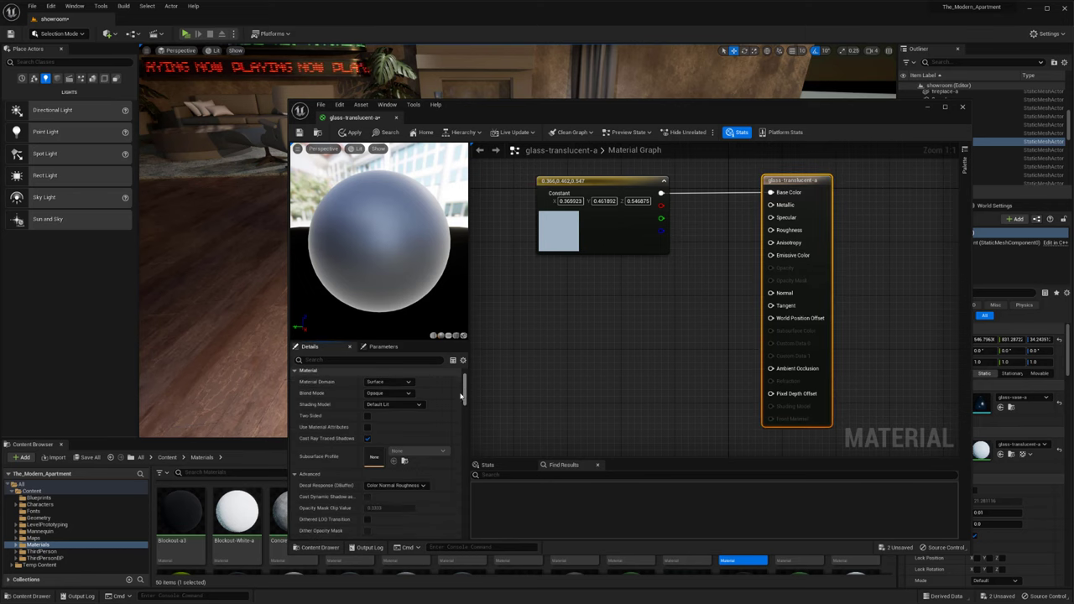
scroll(420, 417, "up", 1)
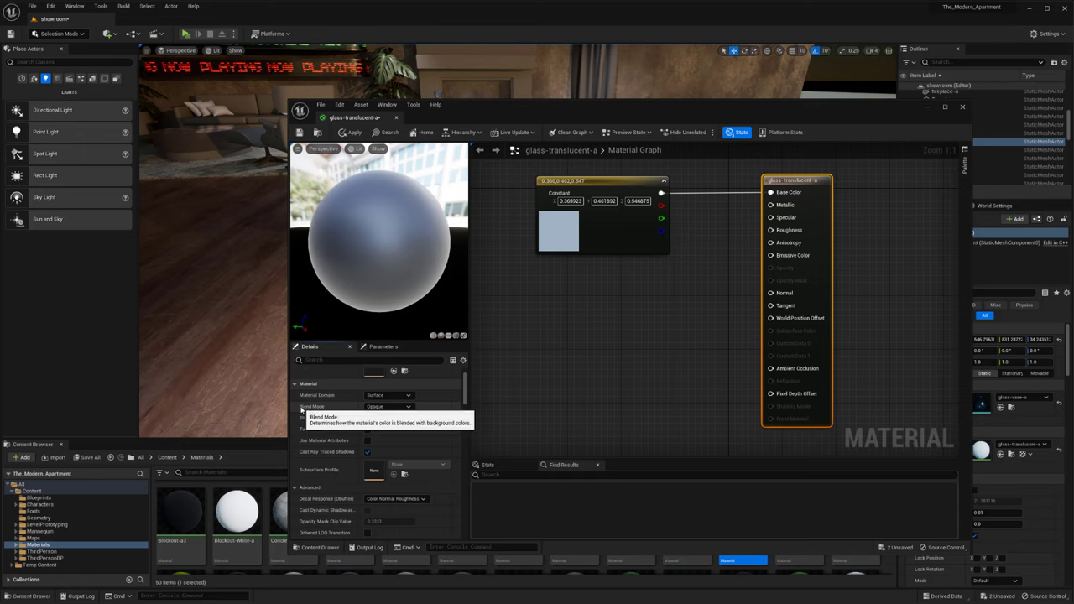
left_click(375, 408)
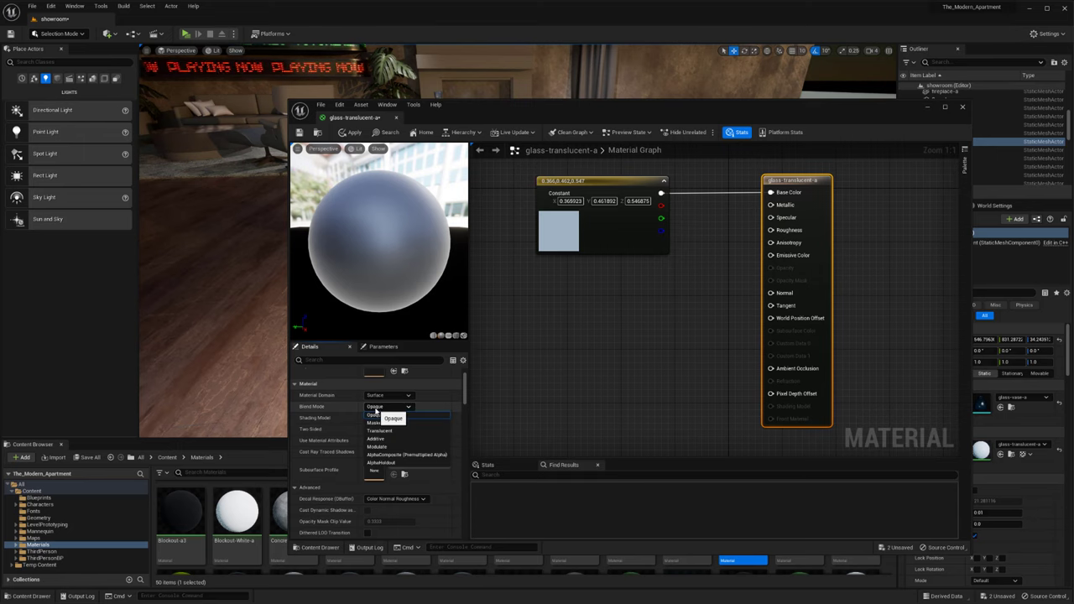
left_click(381, 430)
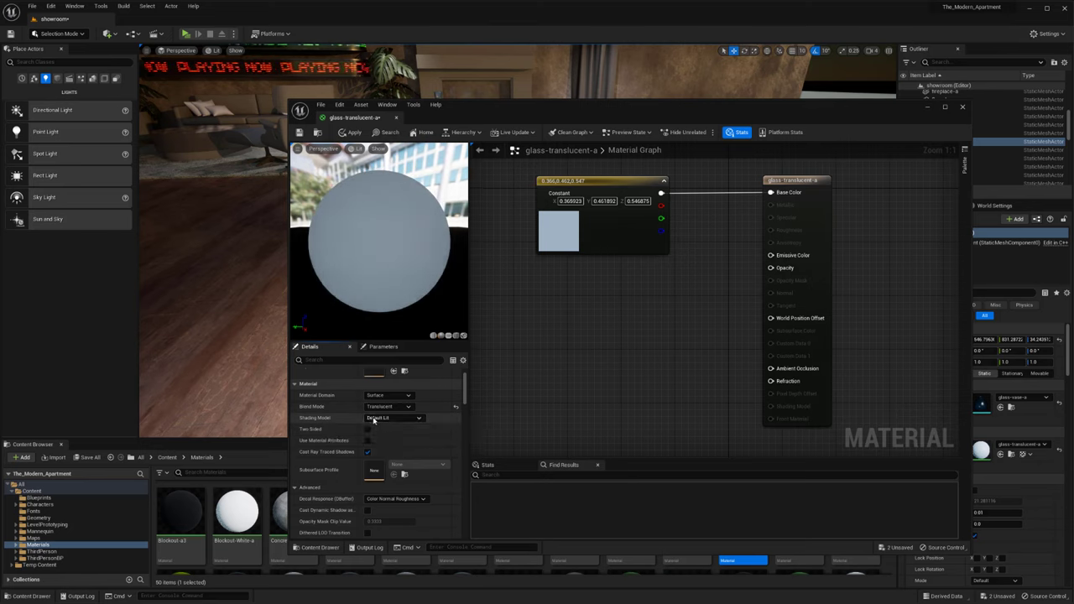
left_click(374, 418)
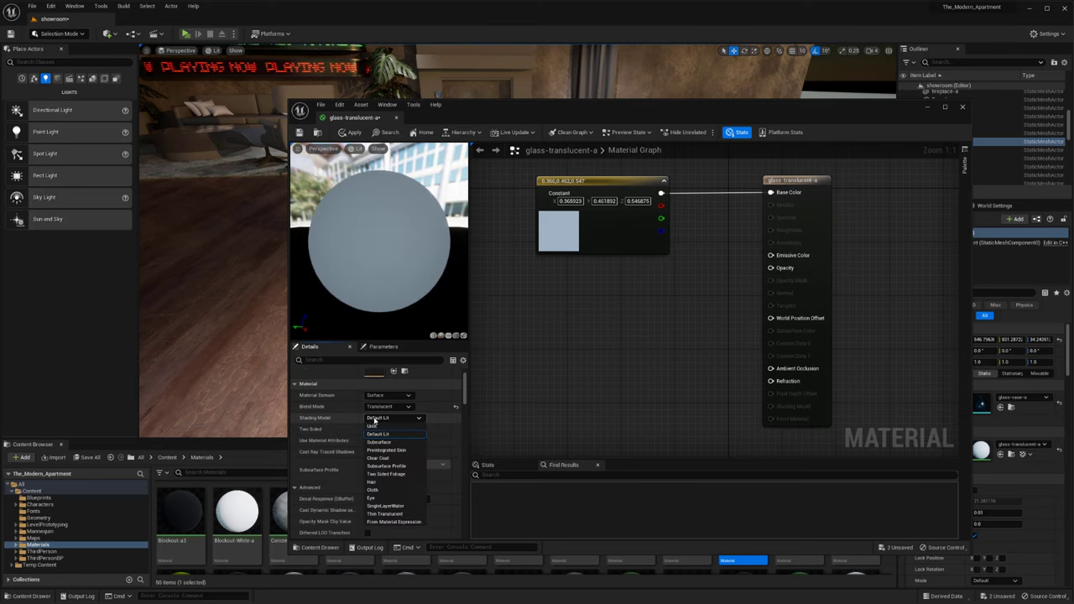
left_click(383, 514)
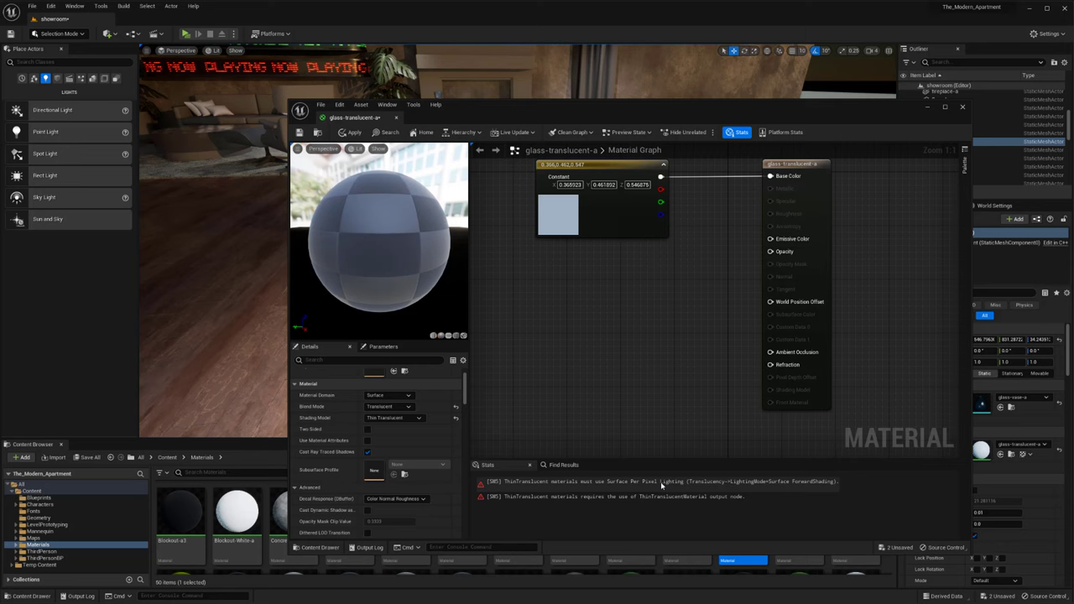
- Set the material's translucency Lighting Mode to Surface ForwardShading
right_click_drag(706, 371, 729, 362)
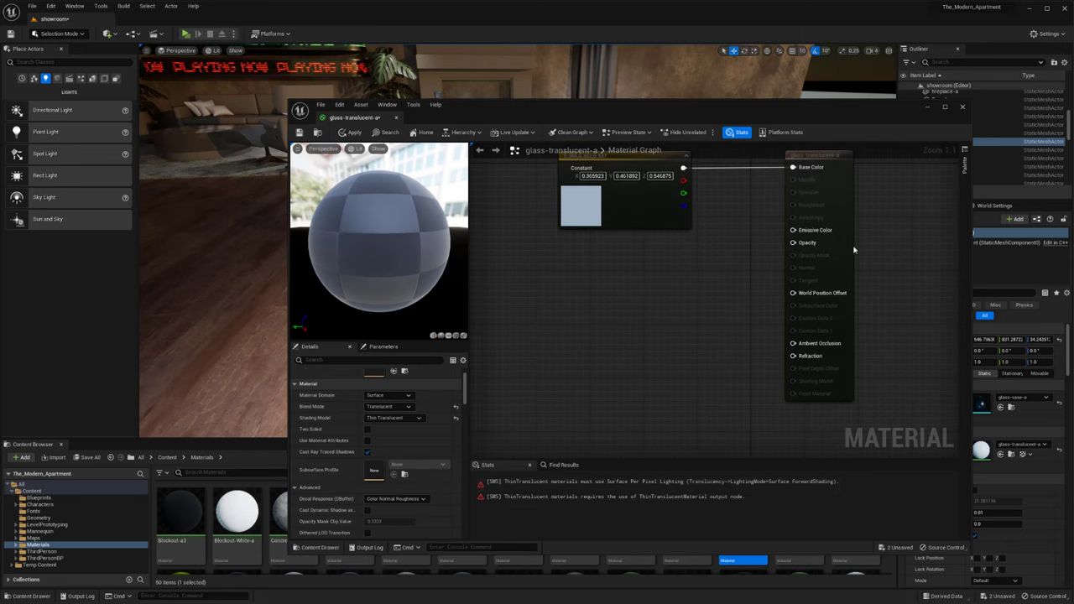
left_click_drag(467, 391, 466, 439)
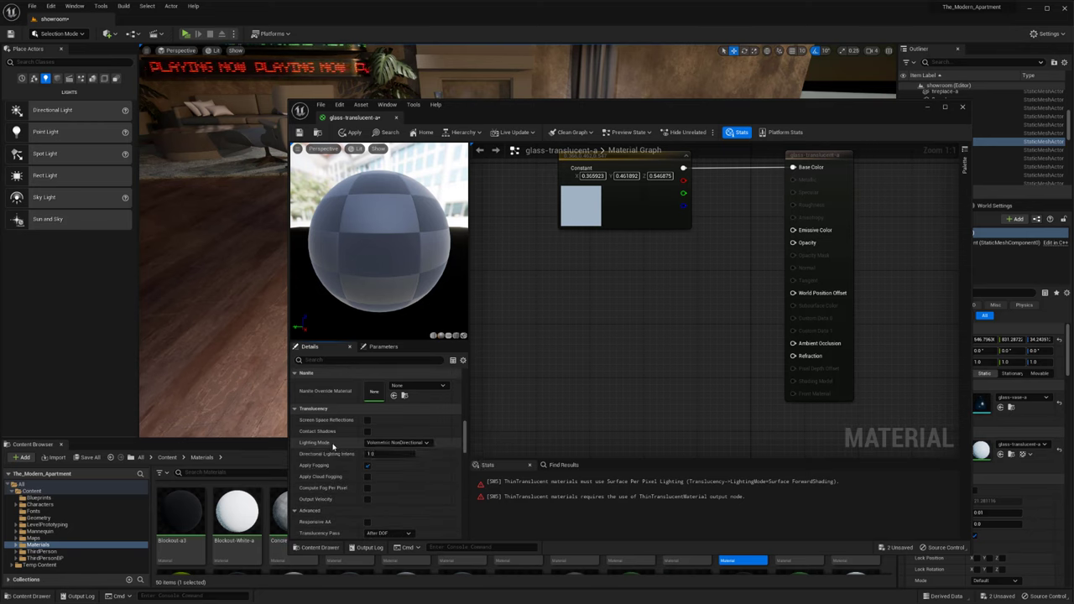
left_click(404, 442)
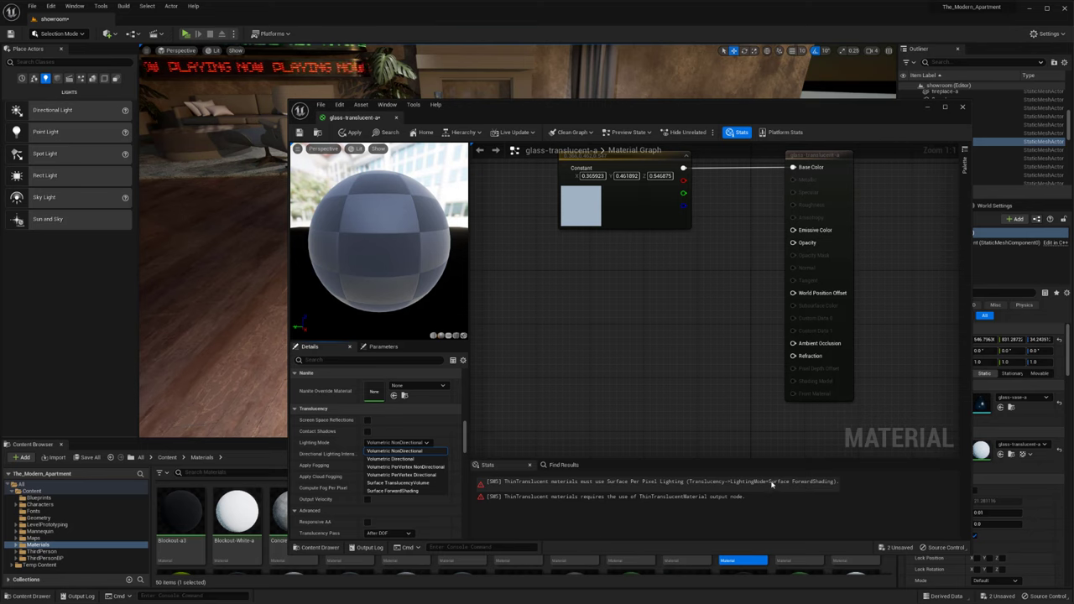
left_click(412, 491)
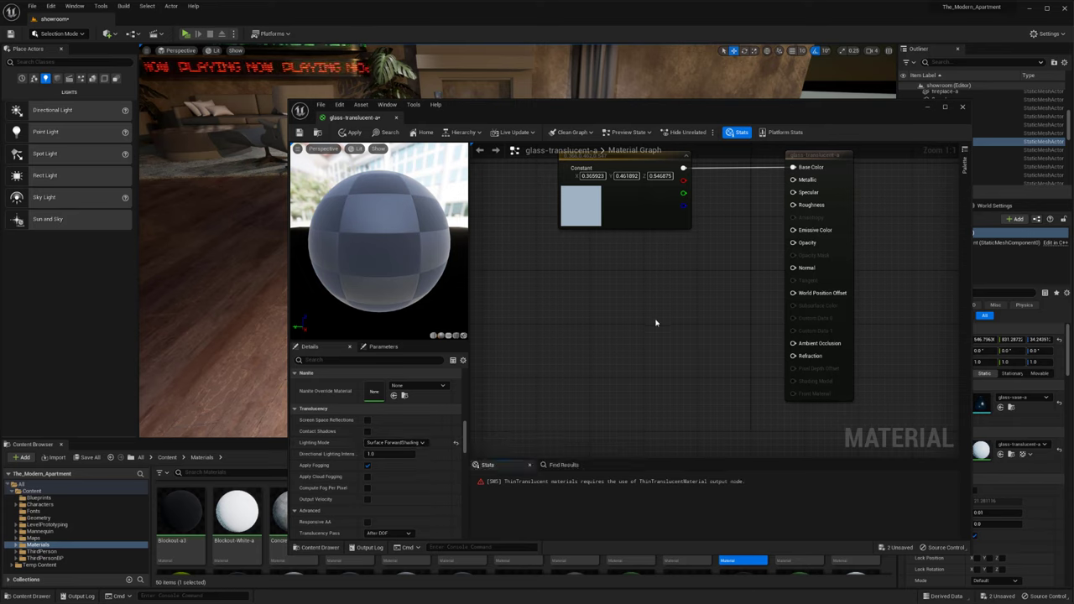
- Add a ThinTranslucentMaterialOutput node to the graph and place it directly below the main material node
right_click_drag(688, 317, 698, 334)
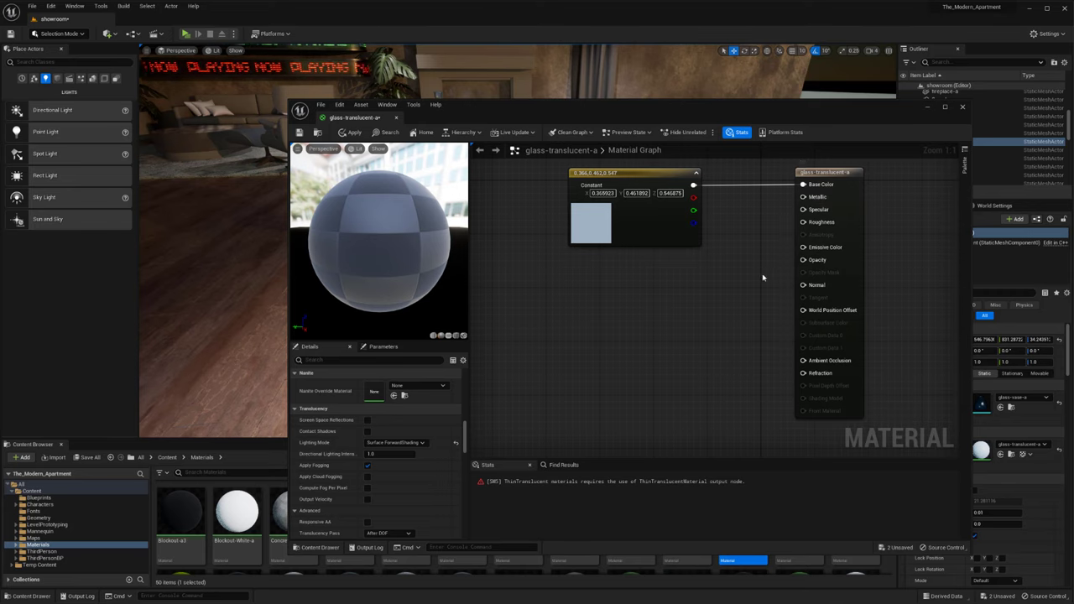
right_click_drag(717, 275, 699, 267)
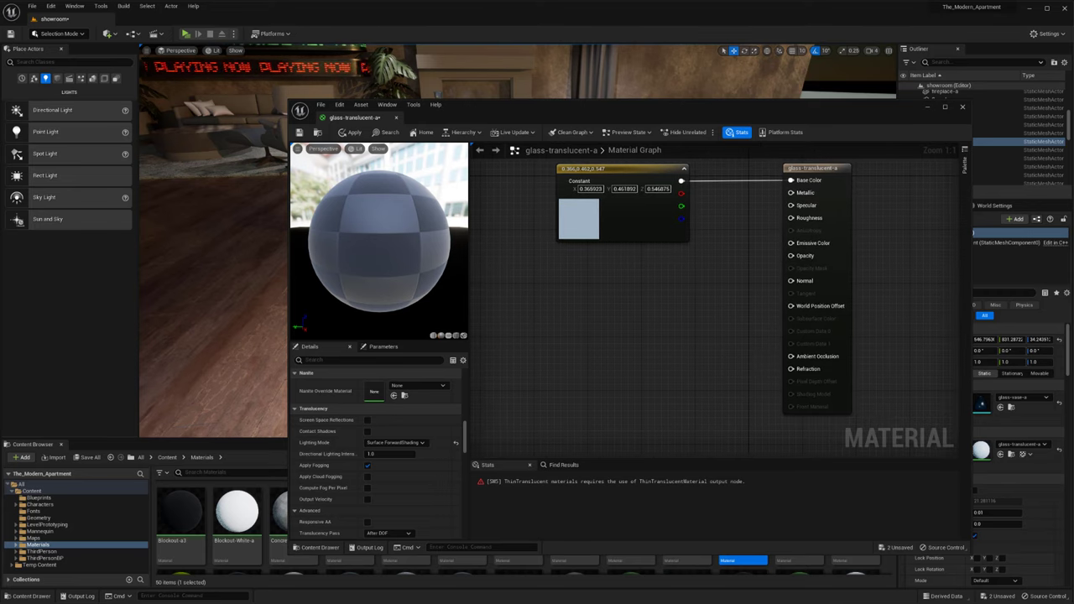
right_click_drag(735, 359, 678, 303)
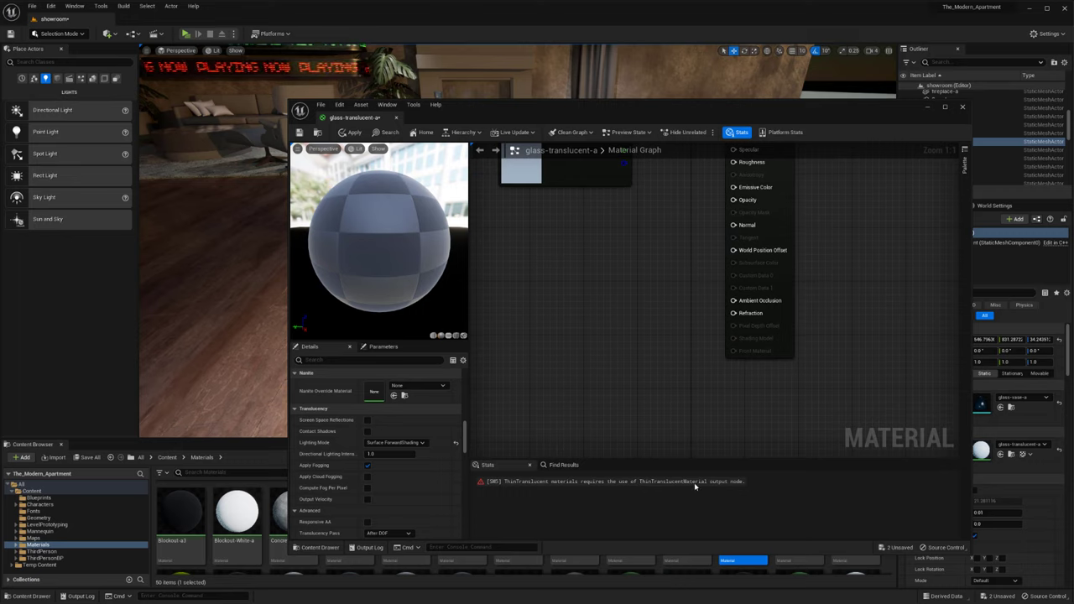
right_click(724, 390)
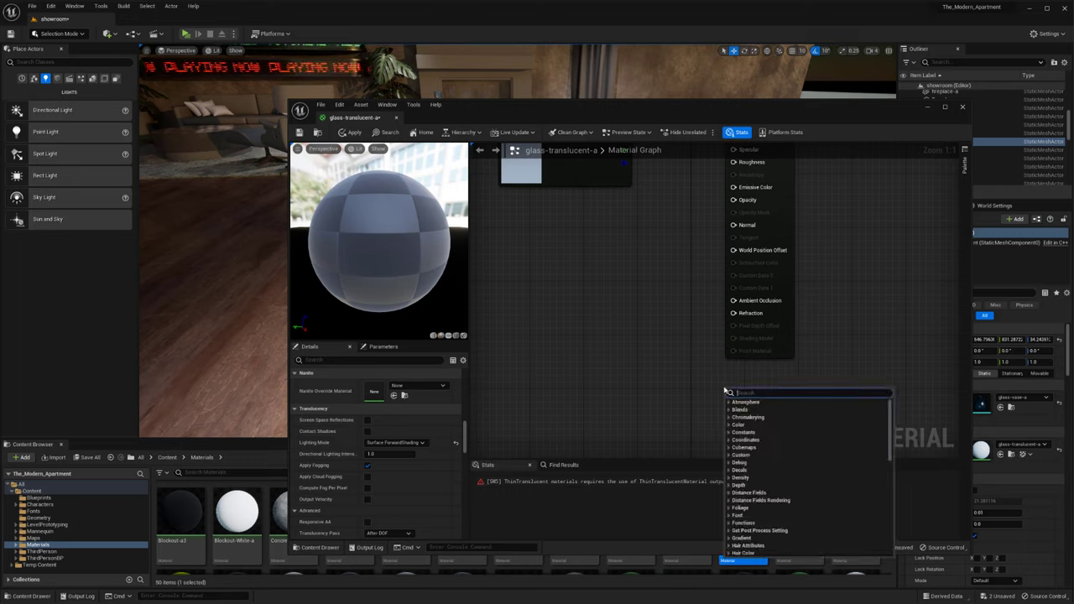
type("thin")
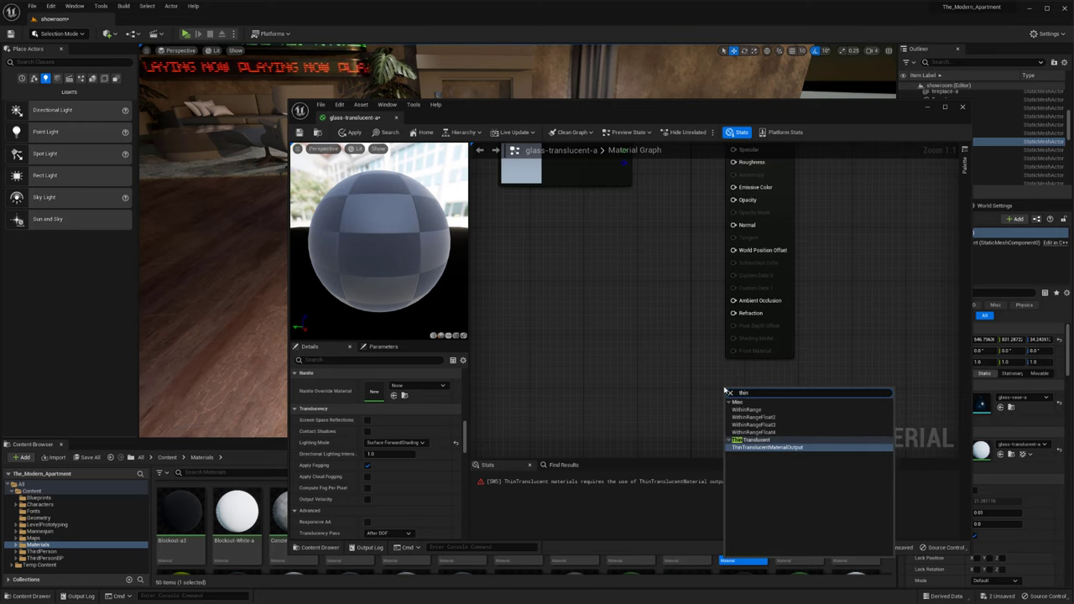
left_click(768, 447)
left_click_drag(763, 395, 765, 375)
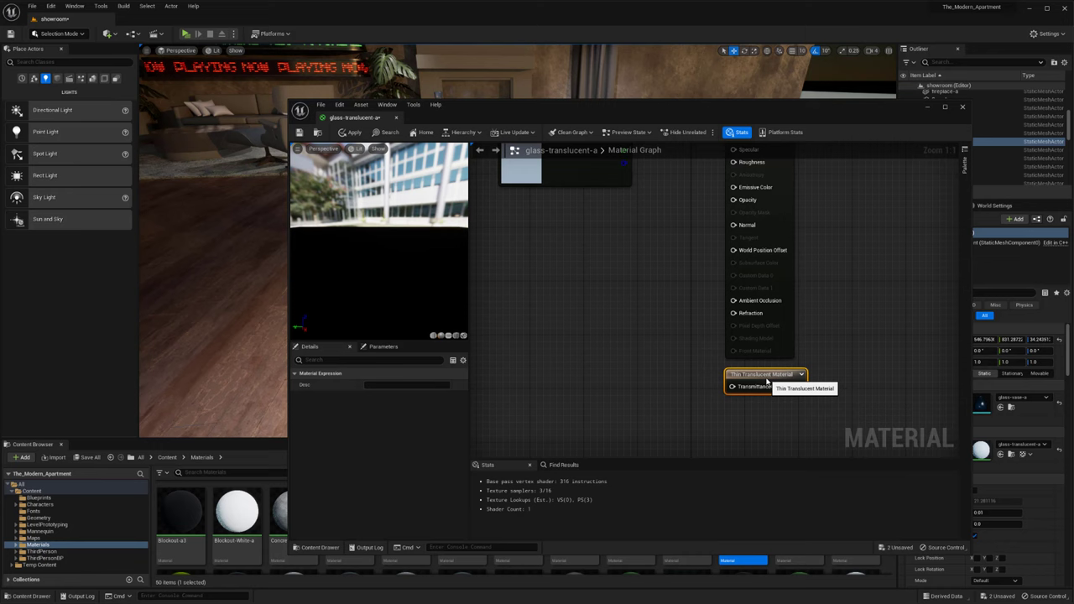
left_click(816, 339)
left_click(779, 374)
right_click_drag(779, 374, 829, 390)
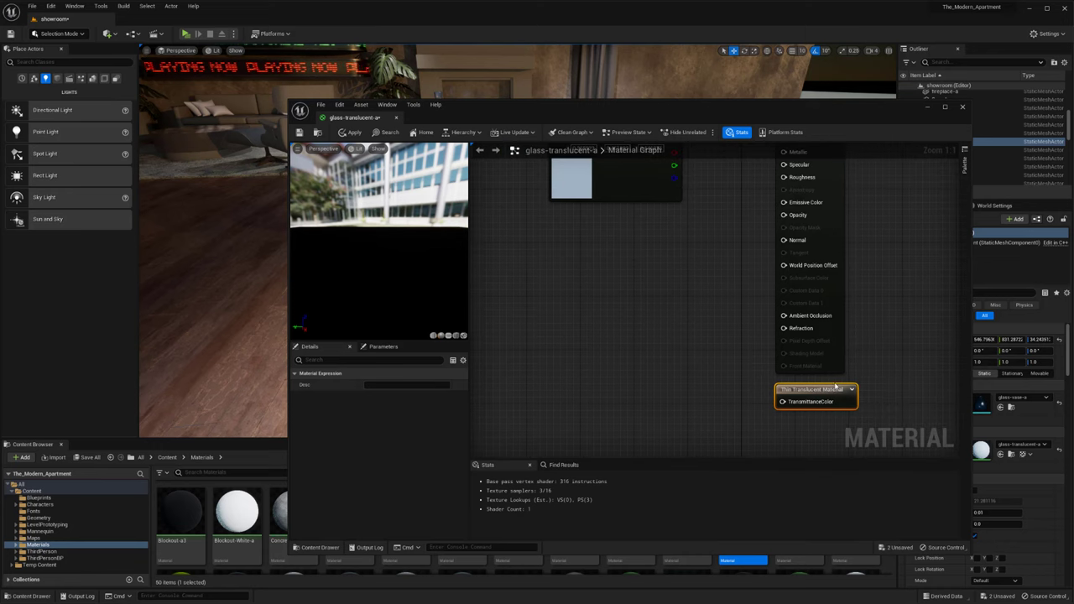
left_click(719, 391)
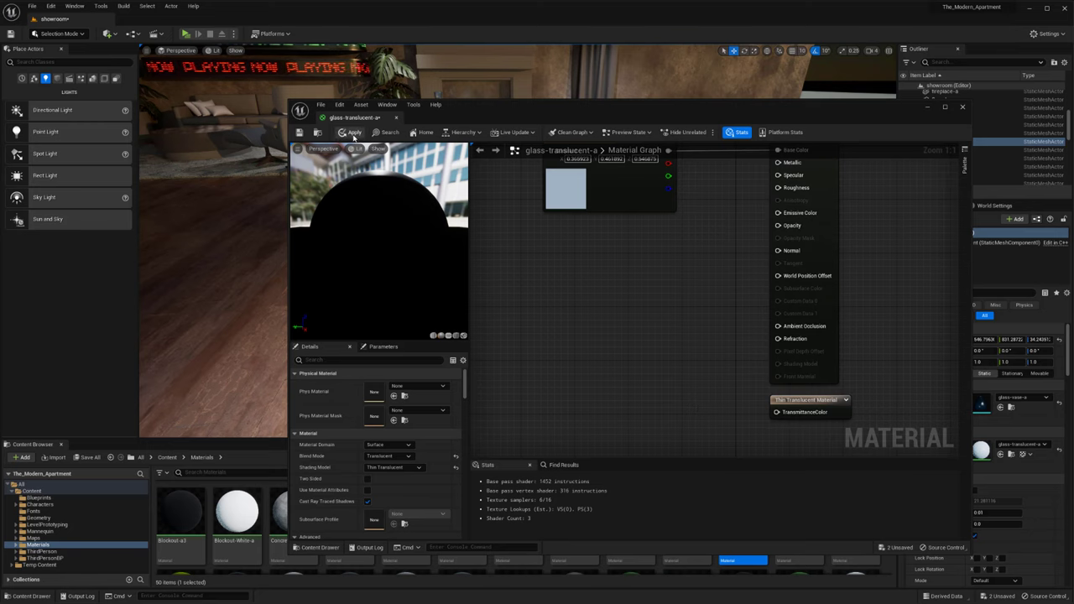
- Duplicate the greyish blue constant beside the Thin Translucent Material node and connect the copy to TransmittanceColor
right_click_drag(618, 286, 606, 266)
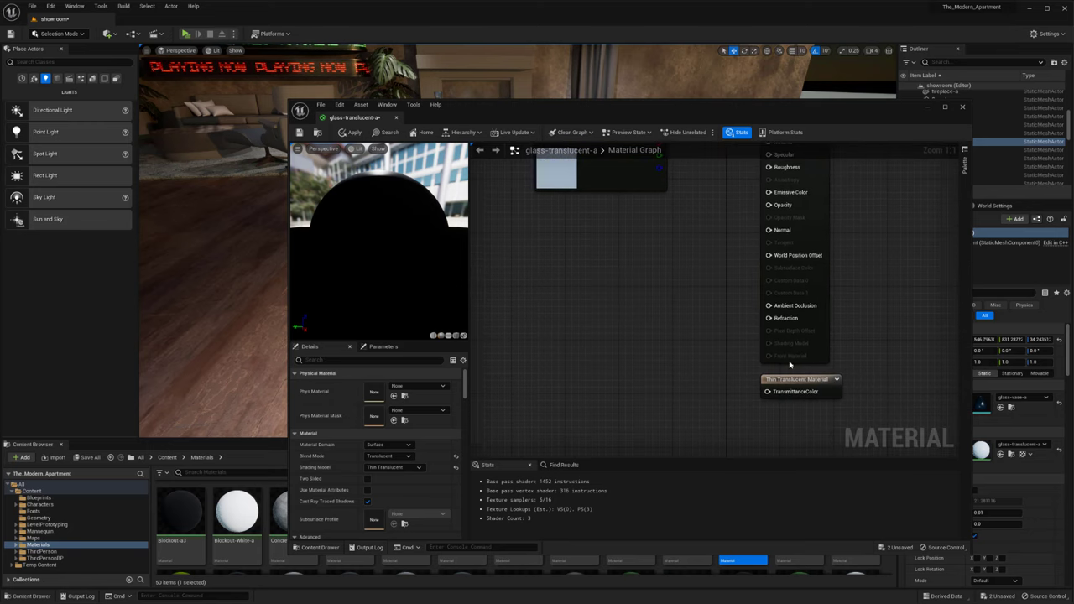
left_click(798, 380)
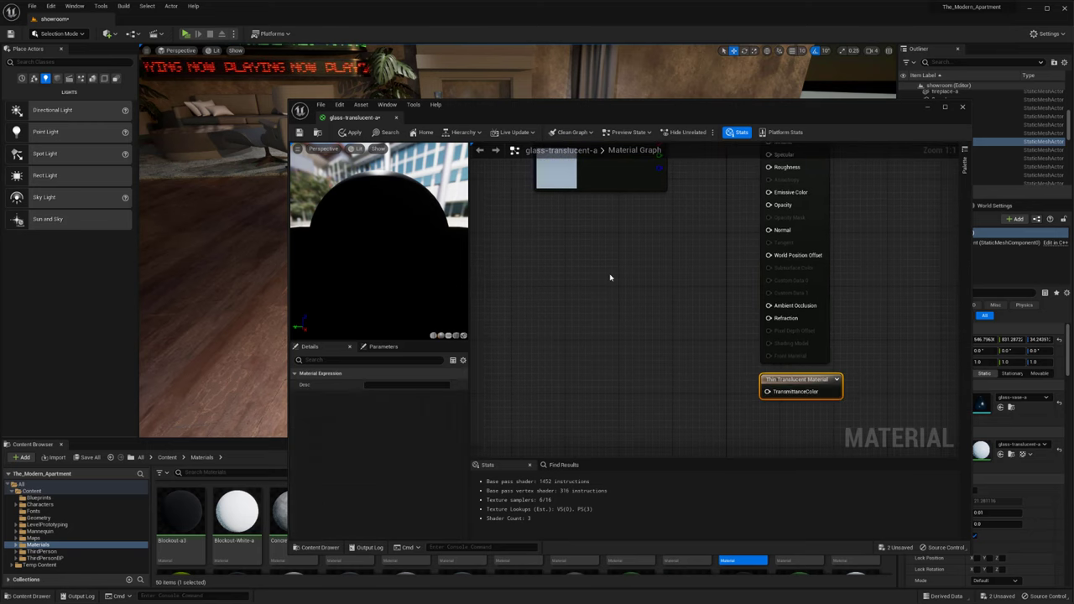
left_click(569, 183)
left_click(613, 384)
key("ctrl+v")
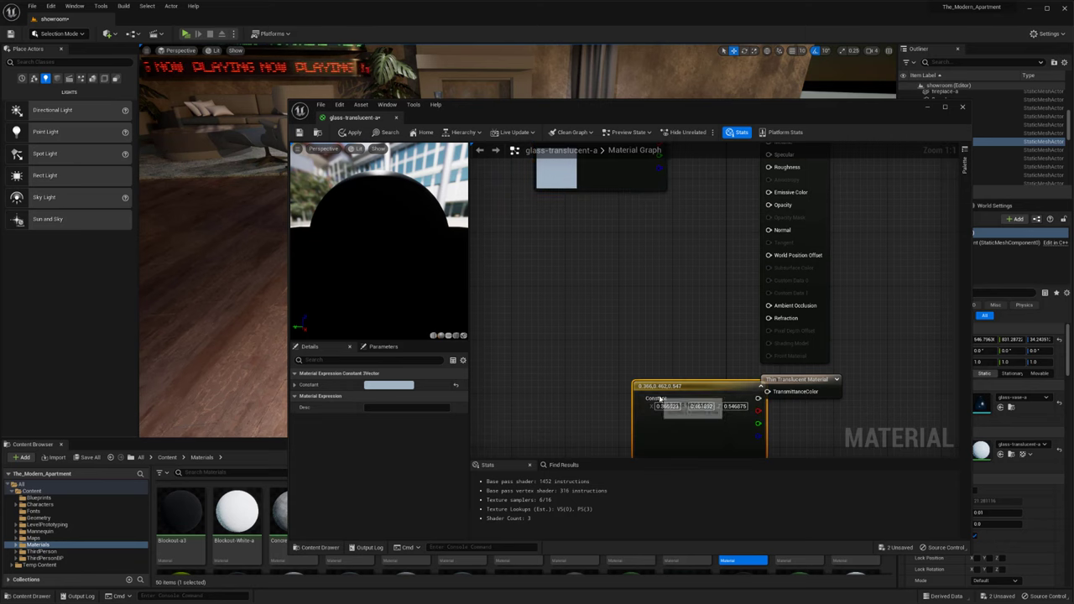
left_click_drag(639, 379, 605, 380)
left_click_drag(697, 391, 767, 391)
- Move the copied constant farther away from the Thin Translucent Material node and apply the material changes
right_click_drag(585, 213, 597, 241)
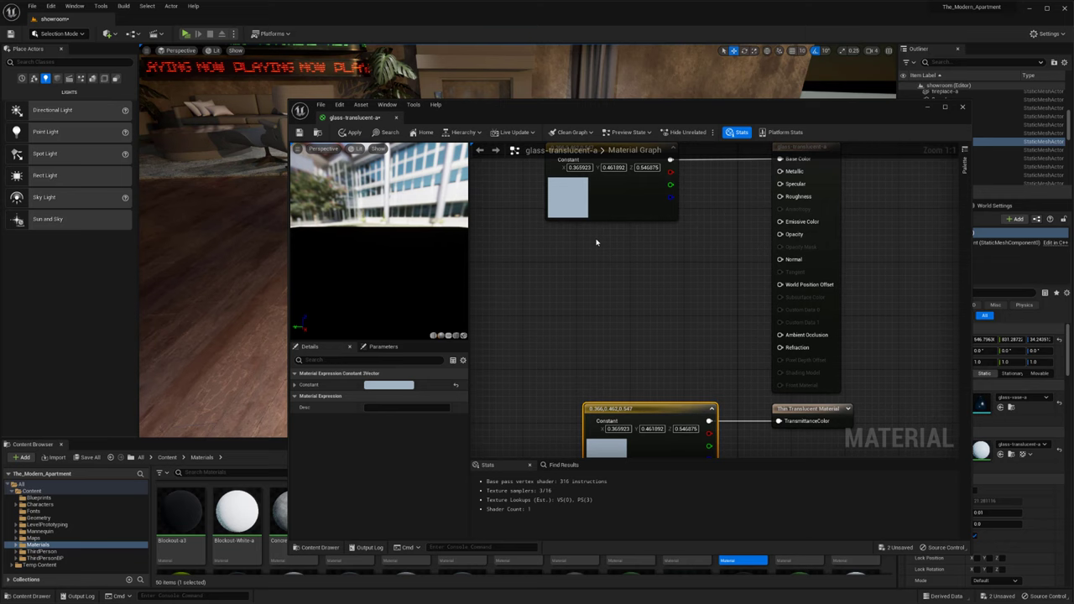
right_click_drag(641, 280, 637, 292)
right_click_drag(693, 314, 660, 245)
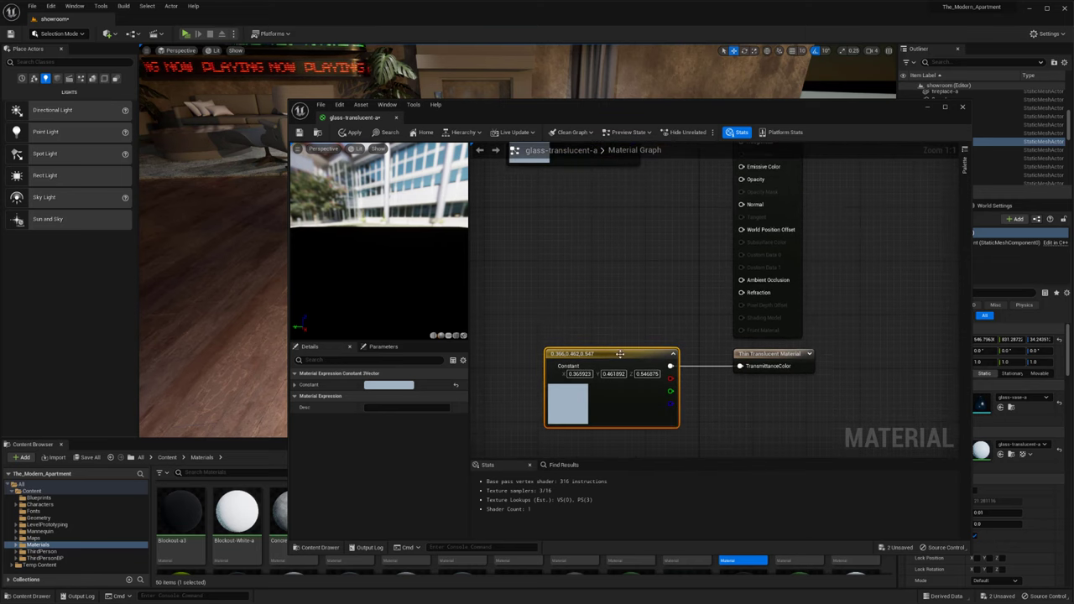
left_click_drag(617, 354, 576, 356)
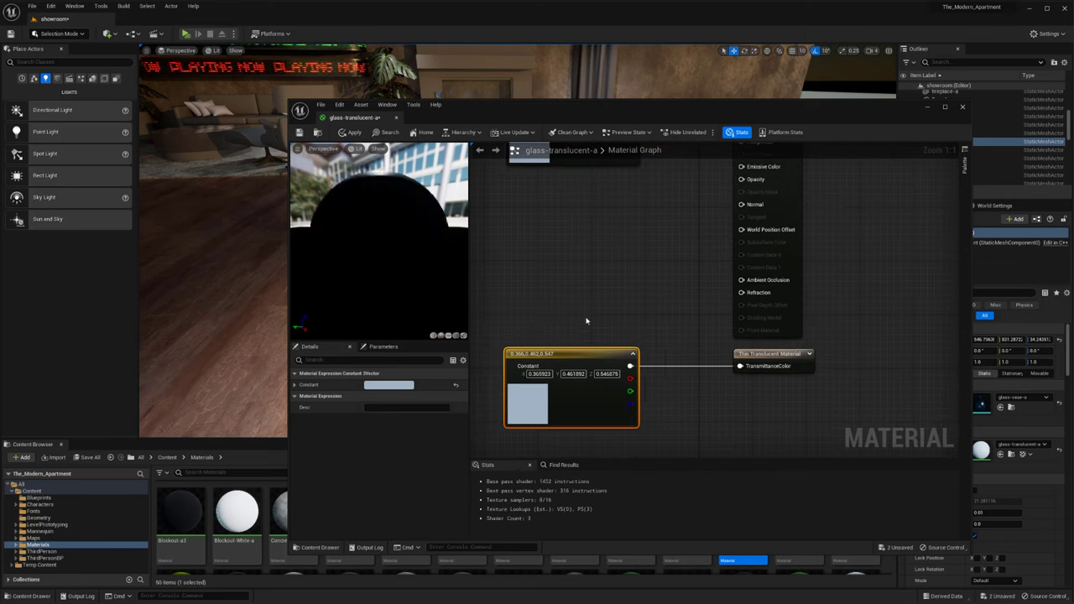
left_click(587, 322)
left_click(351, 132)
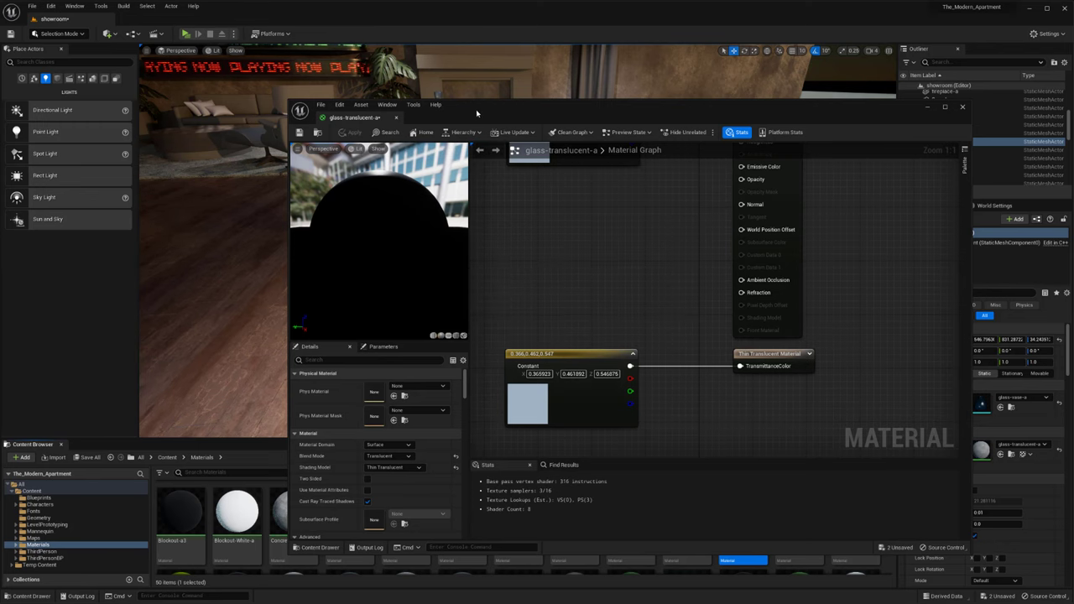
- Shift the material editor window aside over the level and select the main material node
right_click_drag(600, 280, 629, 390)
left_click_drag(661, 110, 615, 109)
mouse_move(648, 319)
right_mouse_down()
mouse_move(613, 339)
mouse_move(630, 326)
right_mouse_up()
left_click(760, 175)
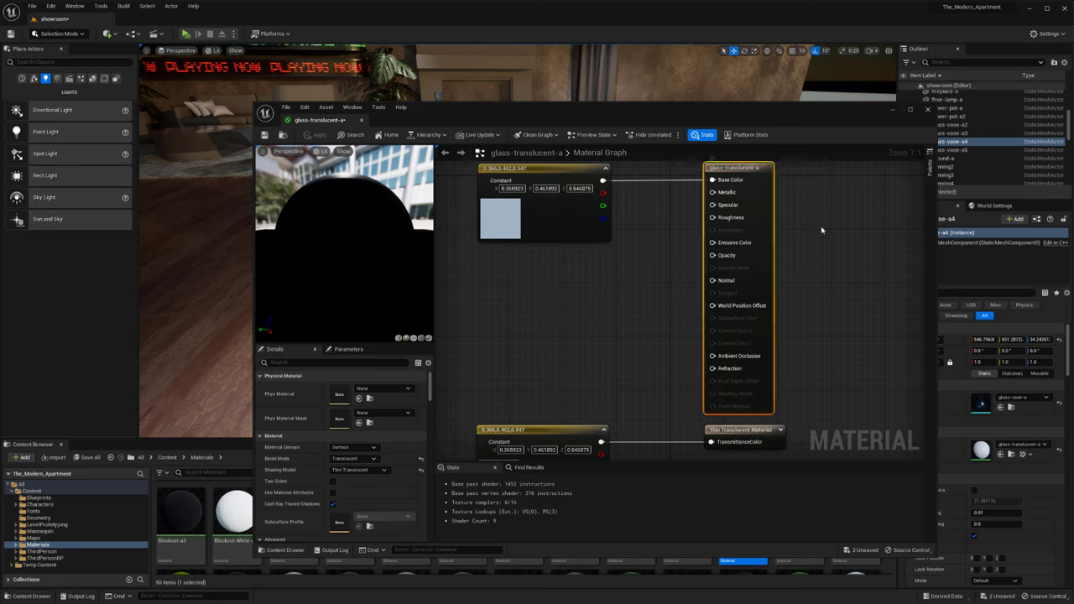
right_click_drag(823, 250, 868, 230)
right_click_drag(640, 302, 673, 340)
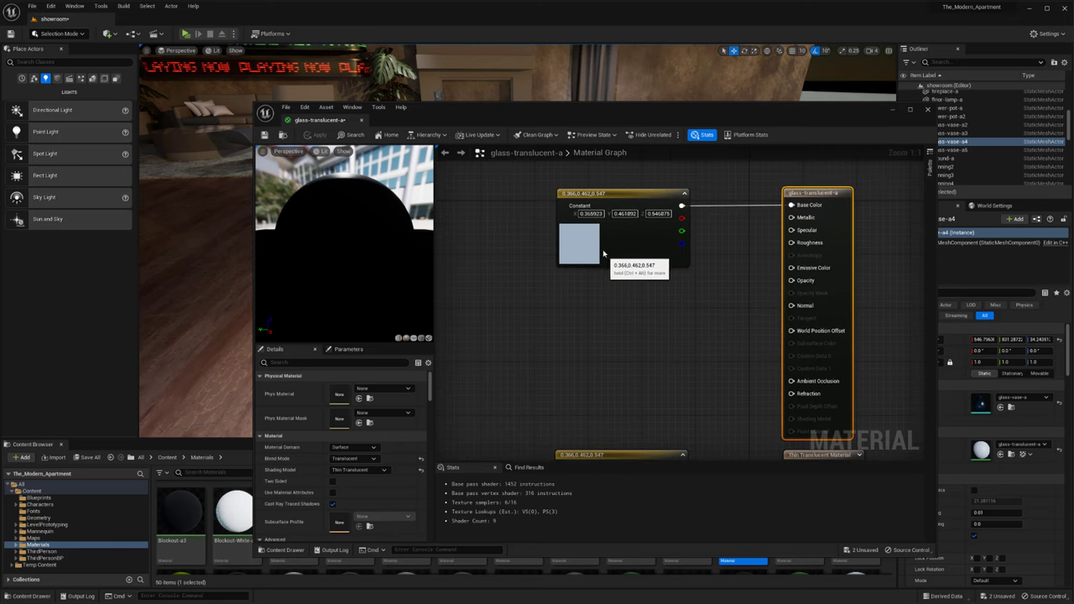
- Move the Base Color constant higher in the graph, above the level of the main material node
left_click_drag(602, 257, 604, 192)
right_click_drag(619, 169, 614, 206)
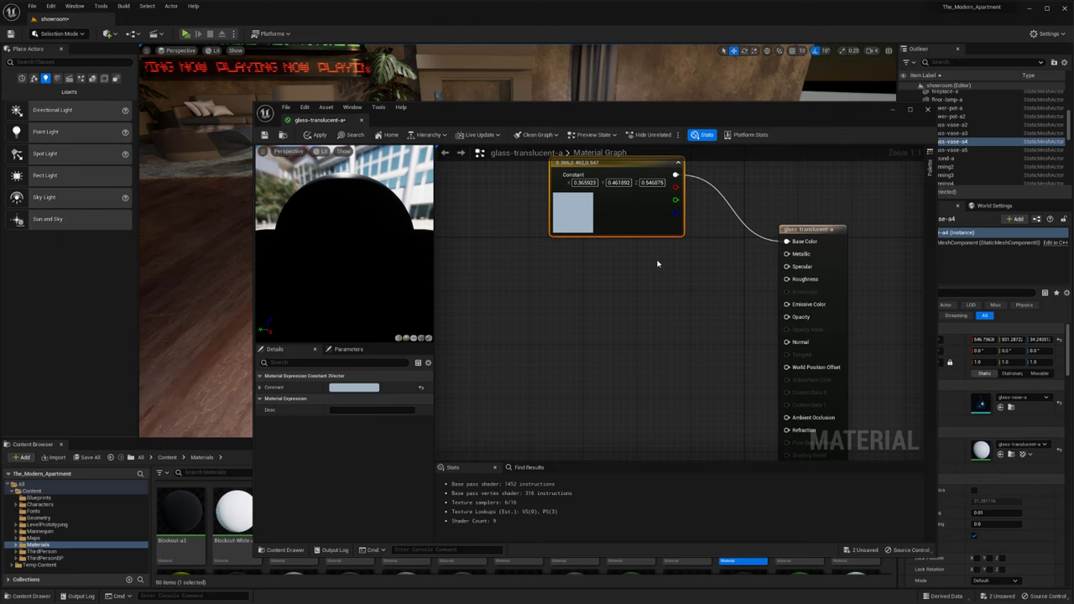
right_click_drag(632, 240, 626, 258)
left_click_drag(618, 245, 609, 213)
right_click_drag(627, 268, 638, 307)
left_click_drag(589, 244, 597, 244)
- Convert the Base Color constant to a parameter named Base-Color
right_click(598, 248)
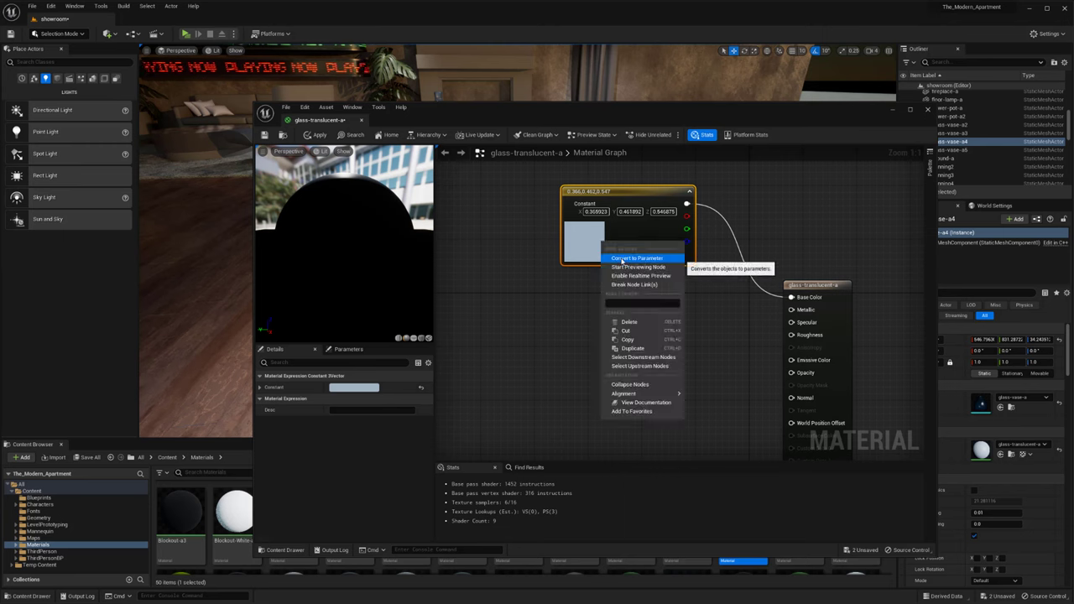
left_click(622, 261)
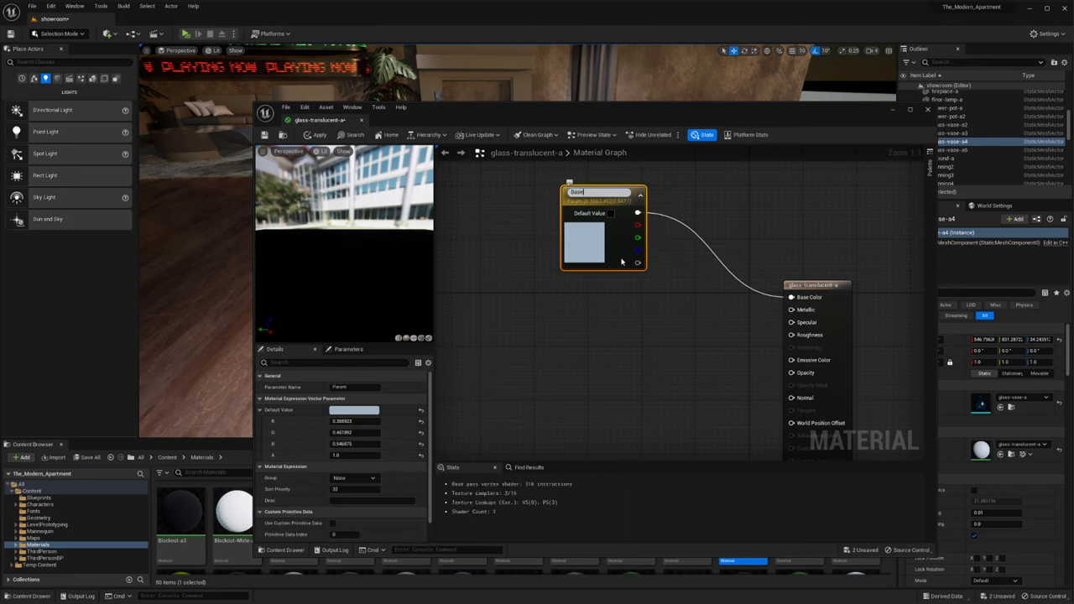
type("Base-Colo")
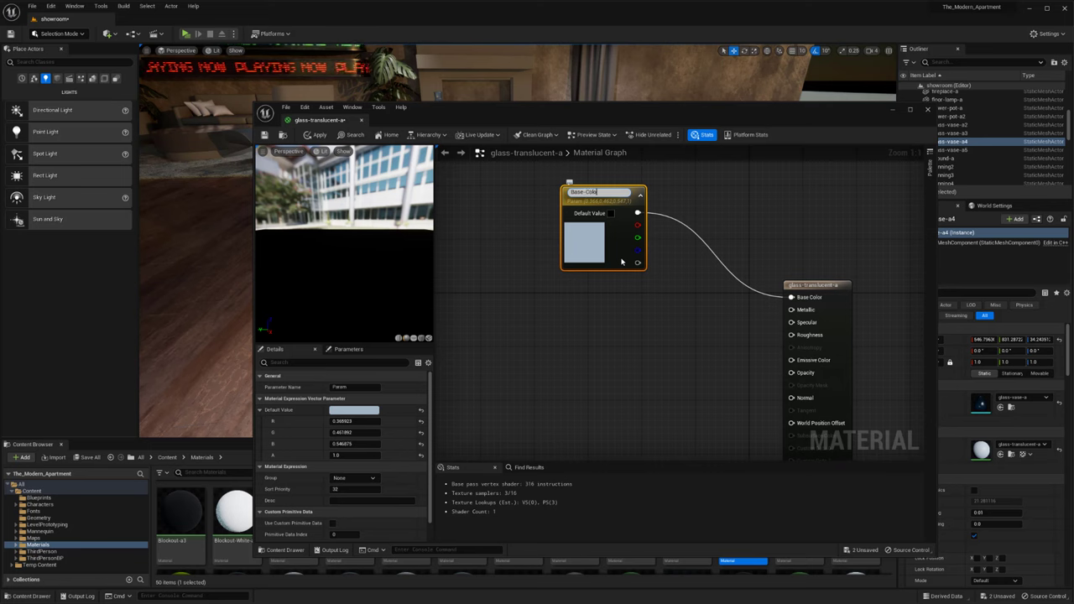
type("r")
key("Return")
right_click_drag(660, 424, 645, 228)
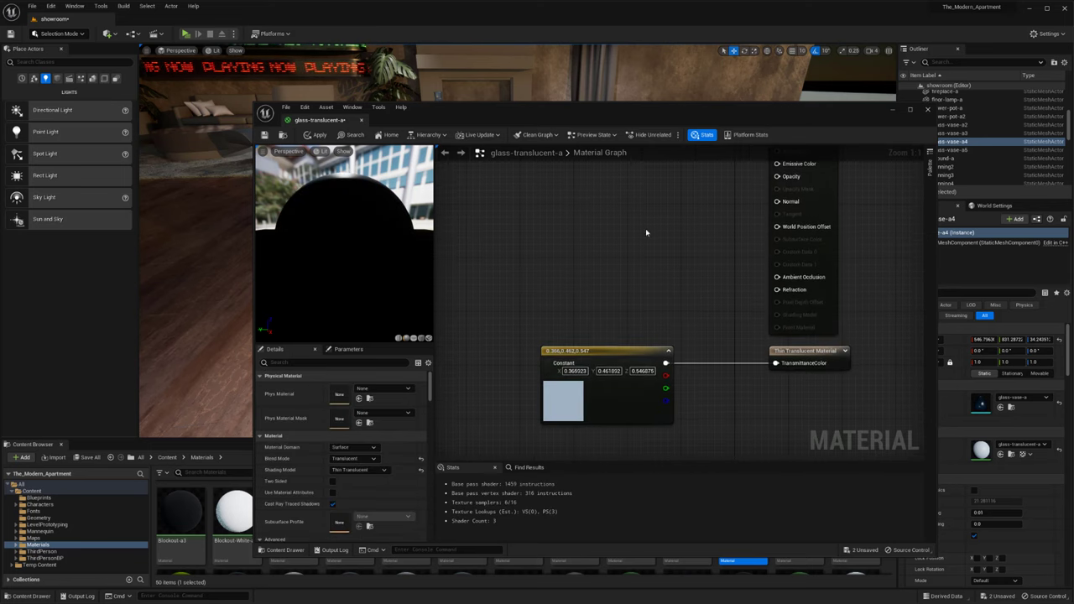
- Convert the constant feeding TransmittanceColor to a parameter named Transmittance-Color
right_click(605, 352)
left_click(640, 368)
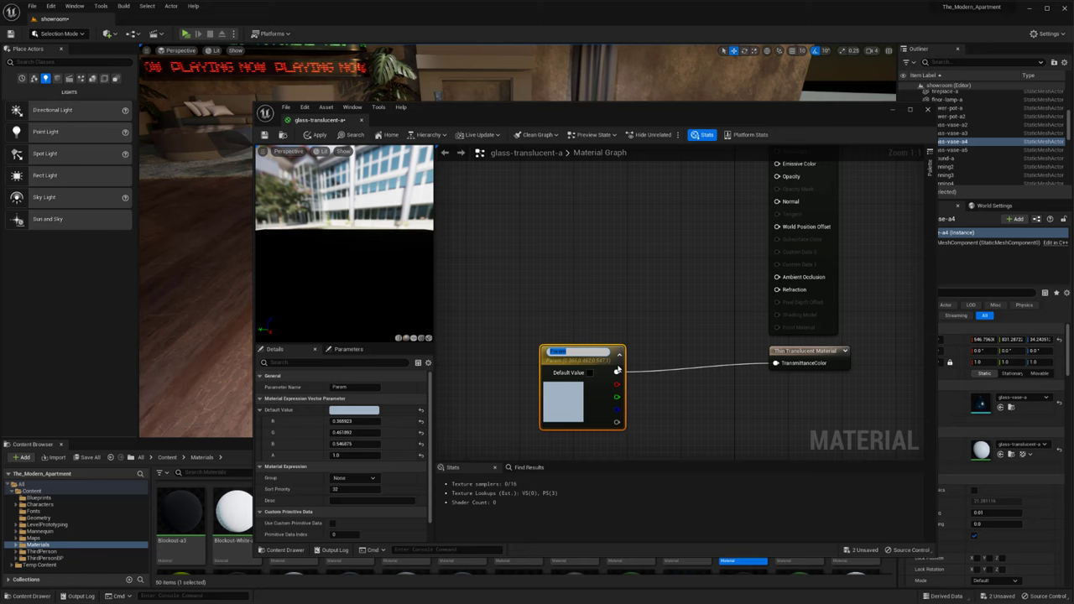
type("TransmittanceColor")
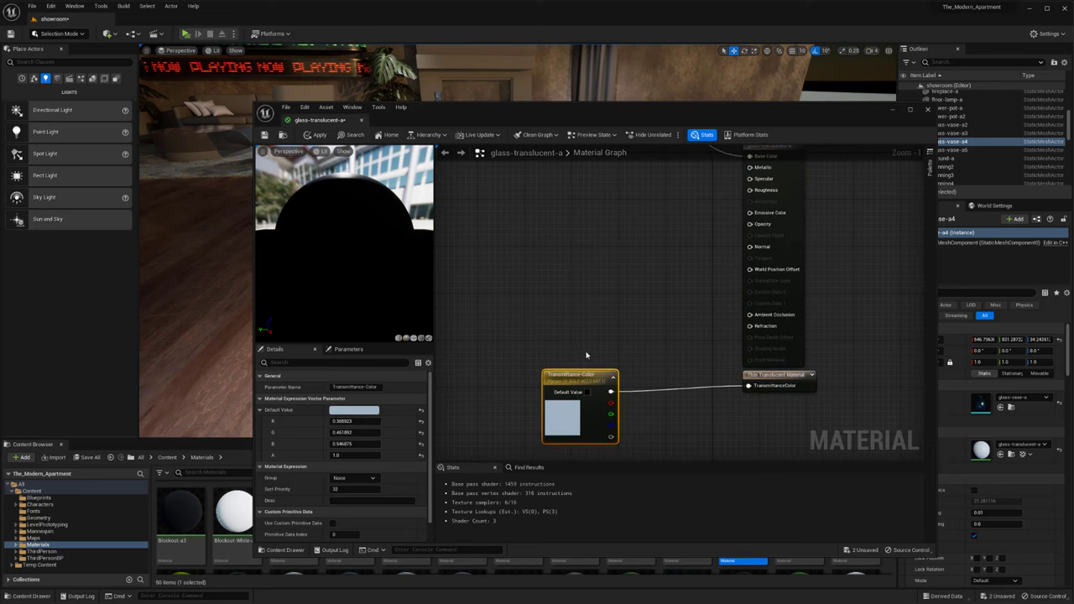
left_click(604, 316)
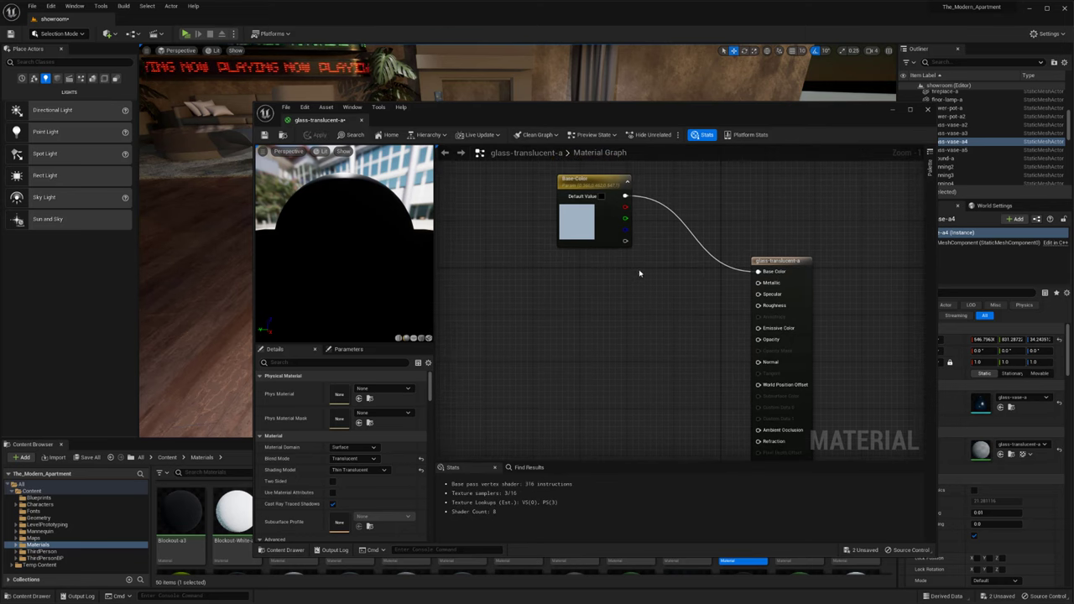
- Add a constant node, connect it to the Metallic input, and place it directly beneath the Base-Color parameter
left_click(604, 267)
left_click_drag(645, 277, 757, 283)
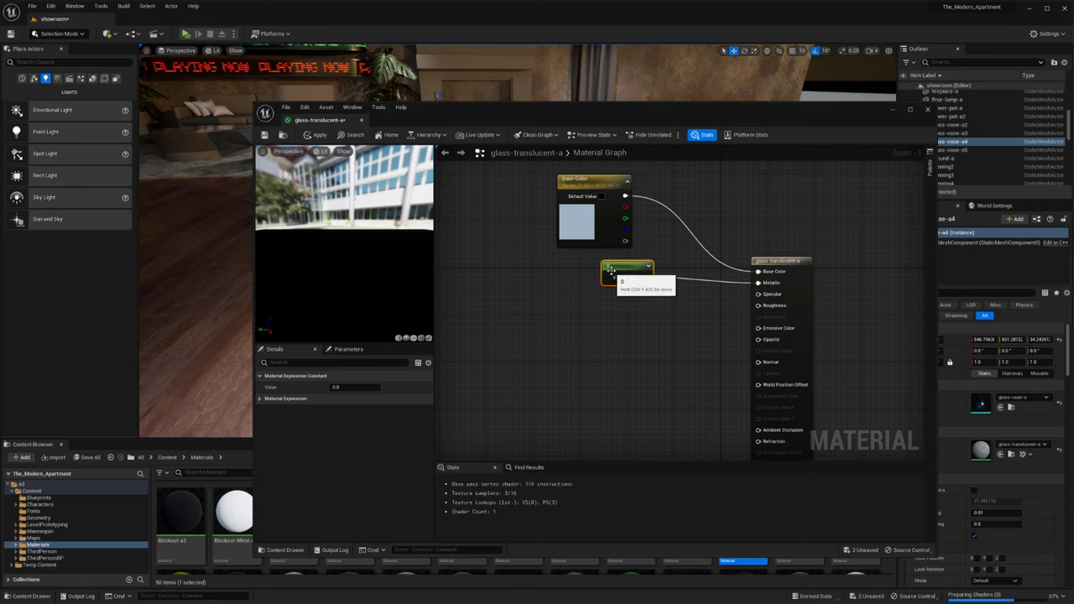
left_click_drag(607, 271, 587, 261)
left_click(581, 287)
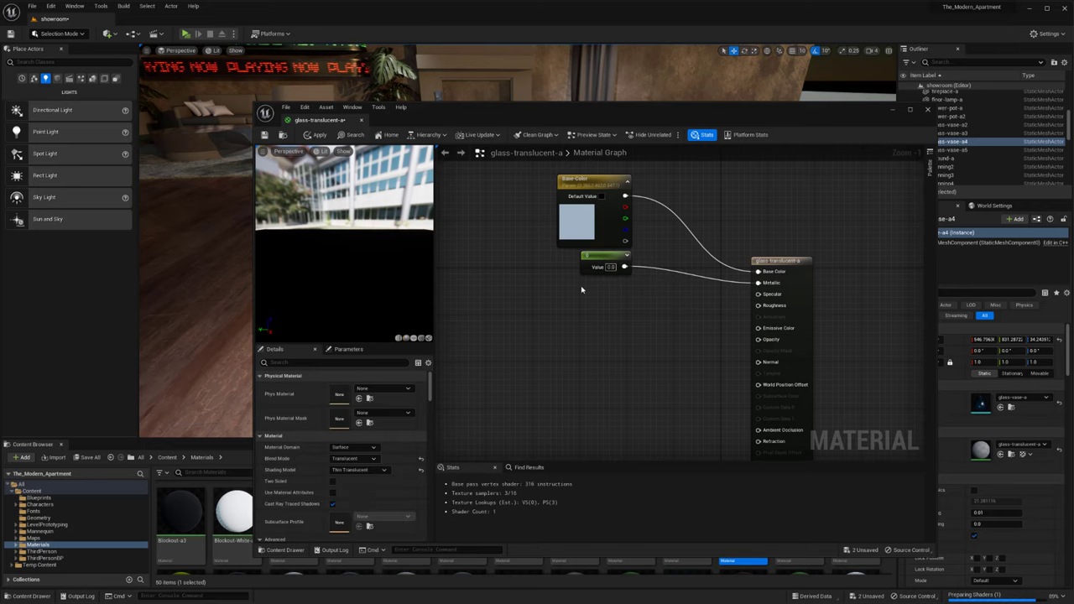
- Add a second constant, connect it to the Specular input, and align it under the Metallic constant
key("1")
left_click(580, 286)
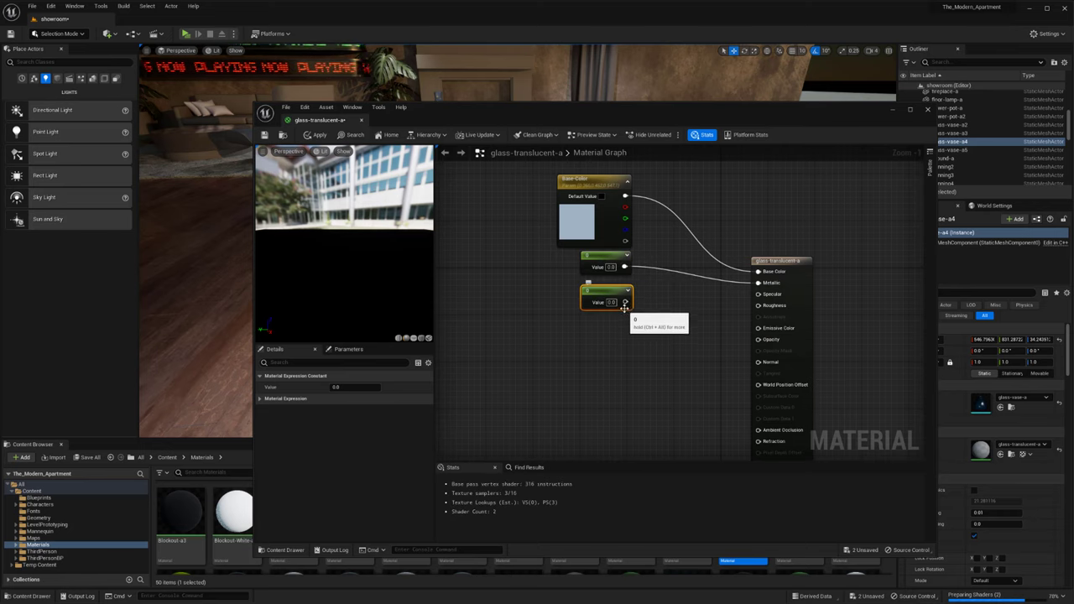
left_click_drag(624, 302, 757, 293)
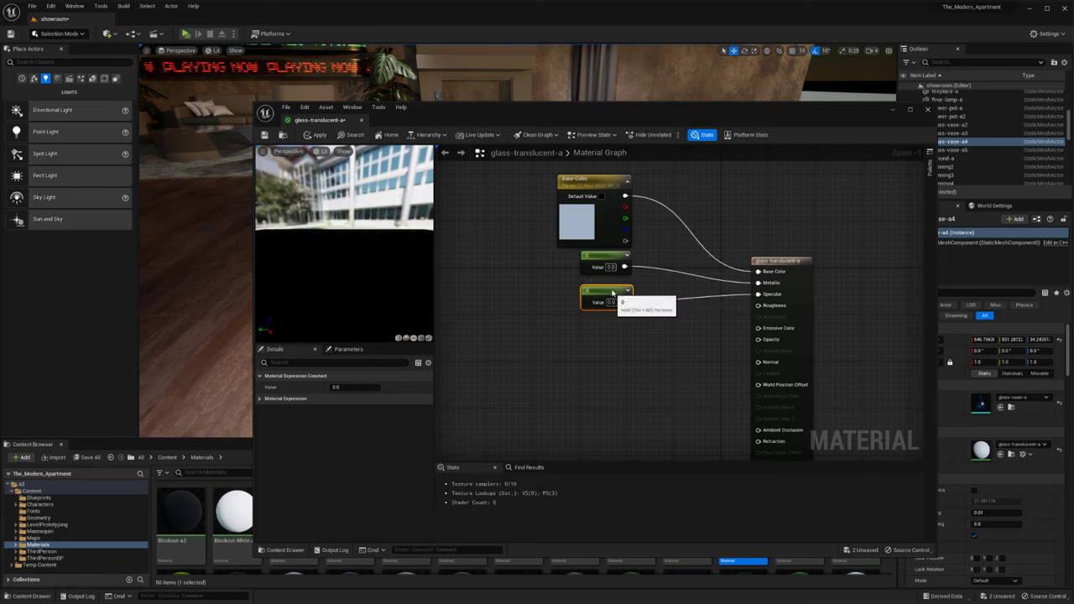
left_click_drag(615, 295, 613, 289)
left_click(583, 326)
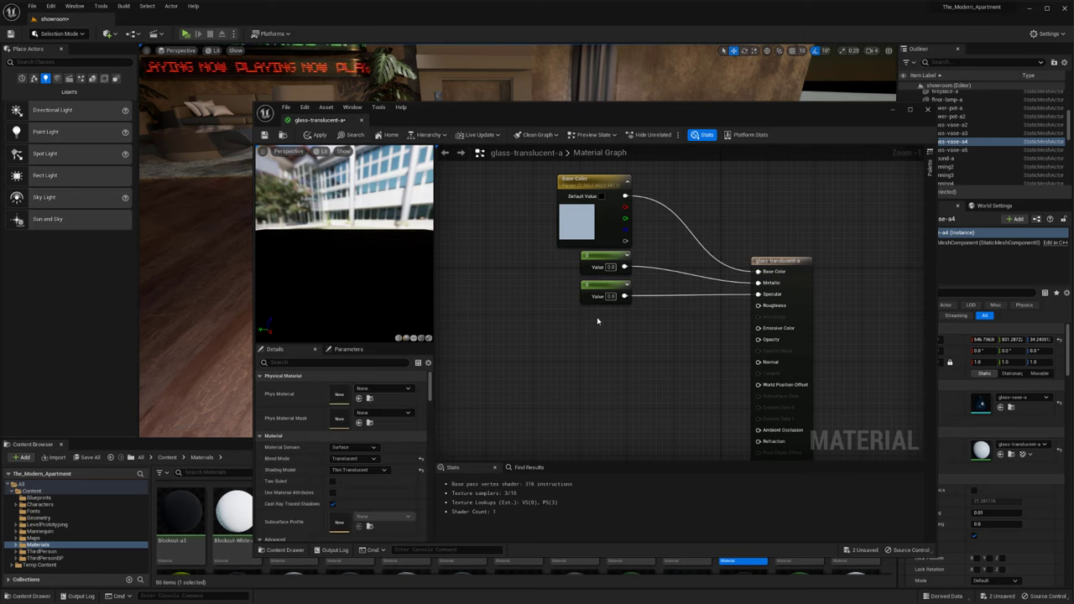
- Add a third constant, connect it to the Roughness input, and move it well below the other two constants
key("1")
left_click(597, 320)
left_click_drag(622, 329, 758, 305)
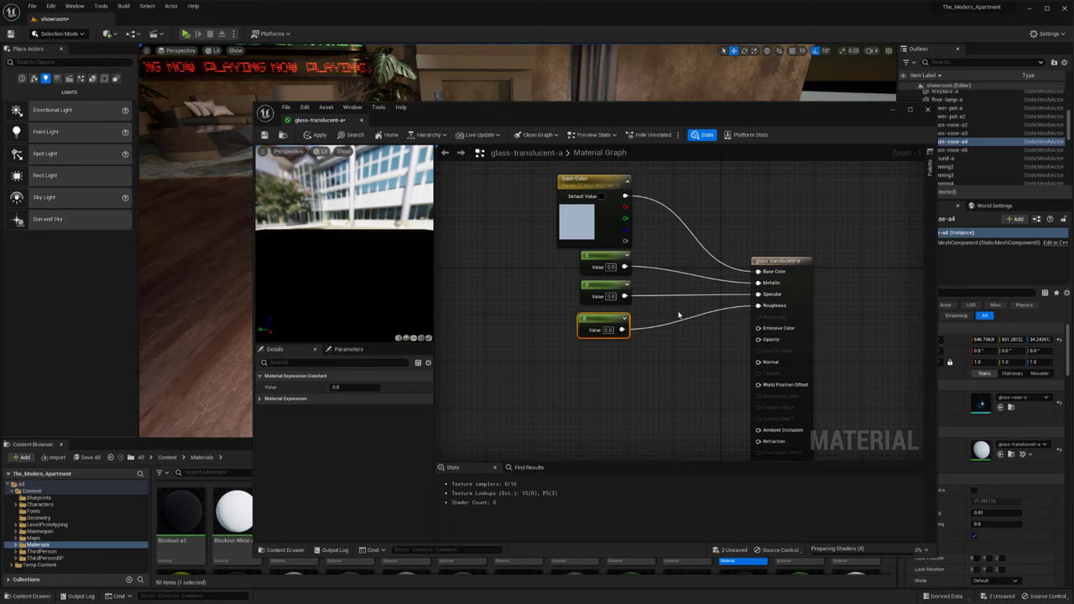
left_click_drag(603, 319, 594, 374)
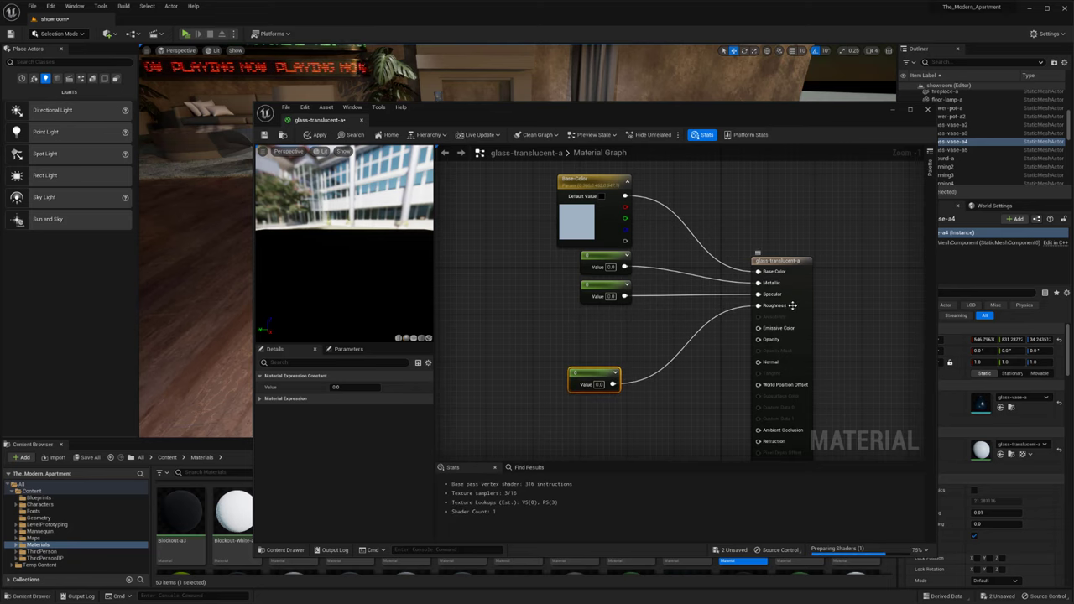
- Convert the constant feeding the Specular input to a parameter named Specular
right_click(590, 286)
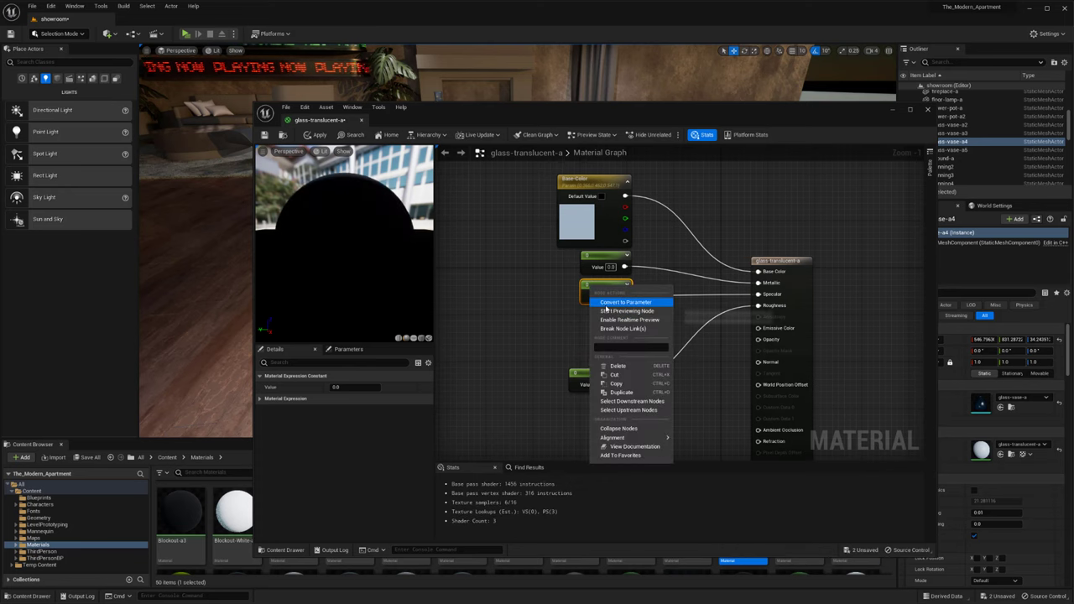
left_click(606, 308)
type("R")
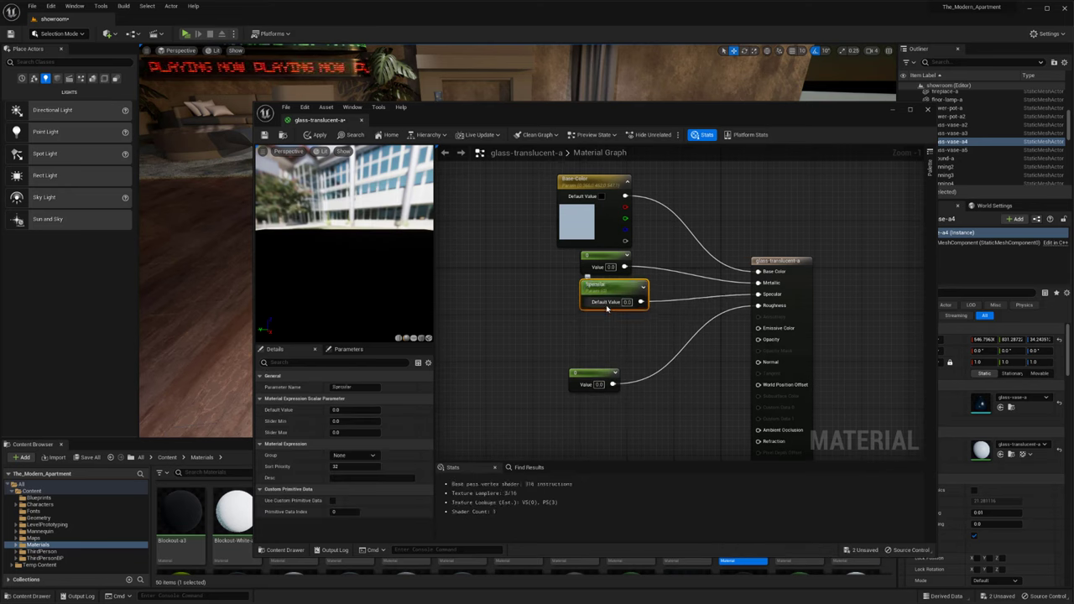
- Convert the constant feeding the Metallic input to a parameter named Metallic
left_click(591, 264)
right_click(589, 266)
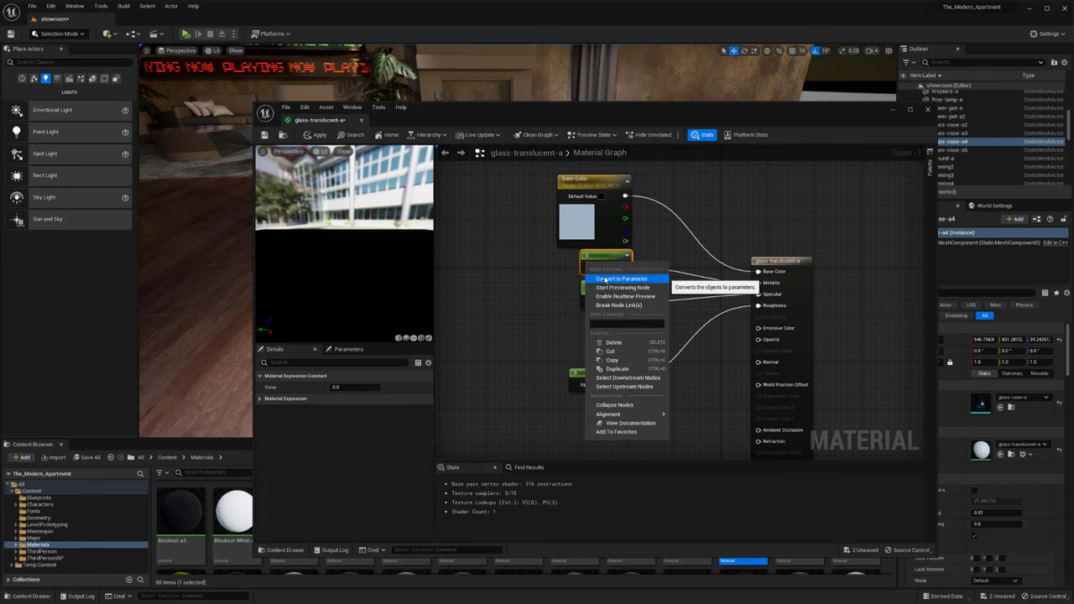
left_click(605, 279)
type("Metallic")
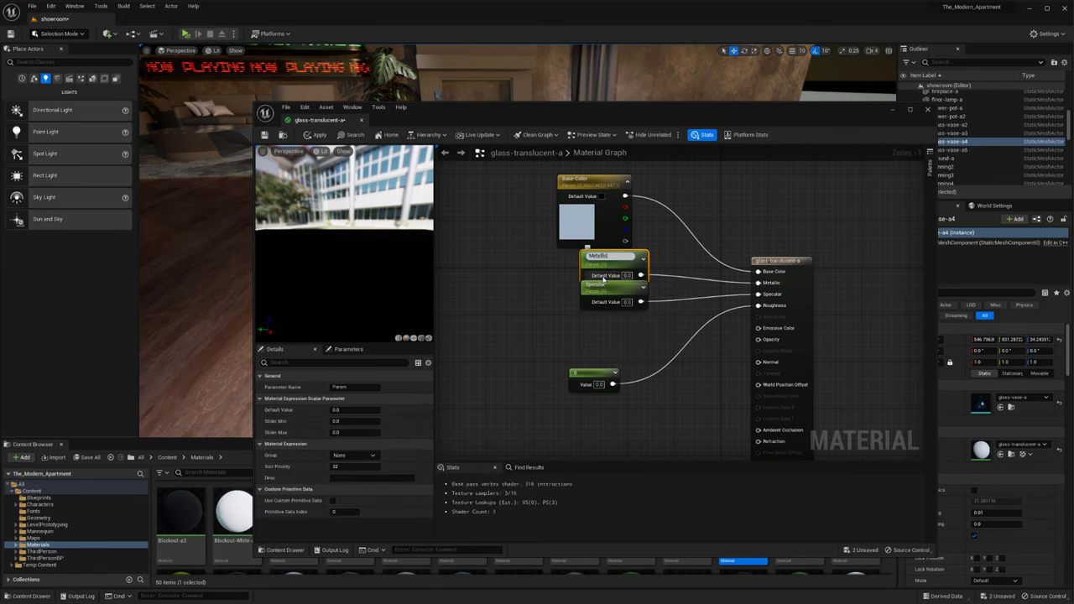
key("Return")
left_click(568, 302)
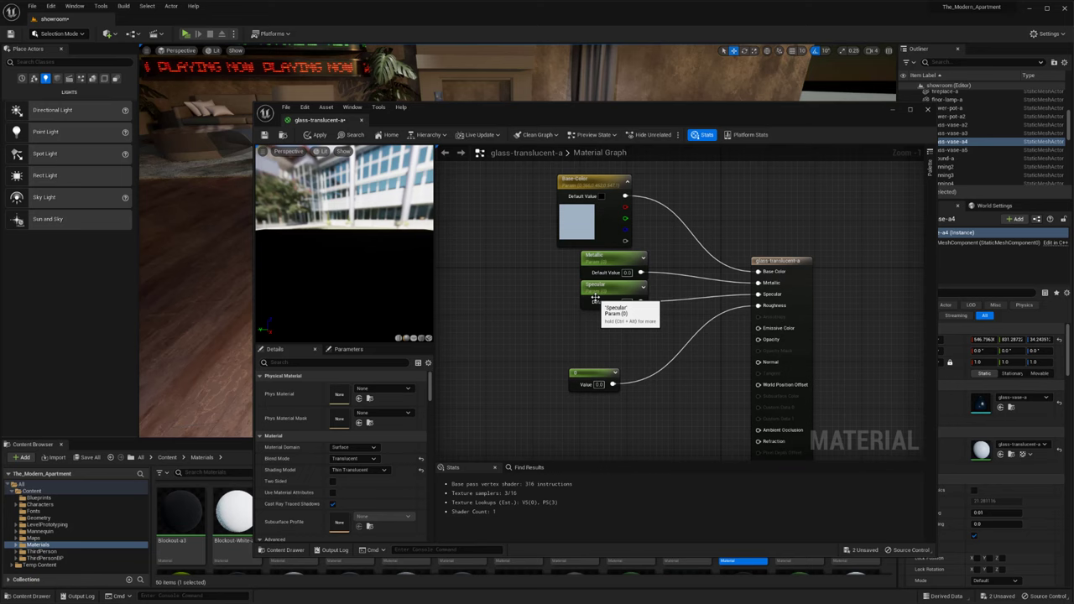
- Move the Roughness constant up closer beneath the Specular parameter
right_click_drag(597, 354, 609, 328)
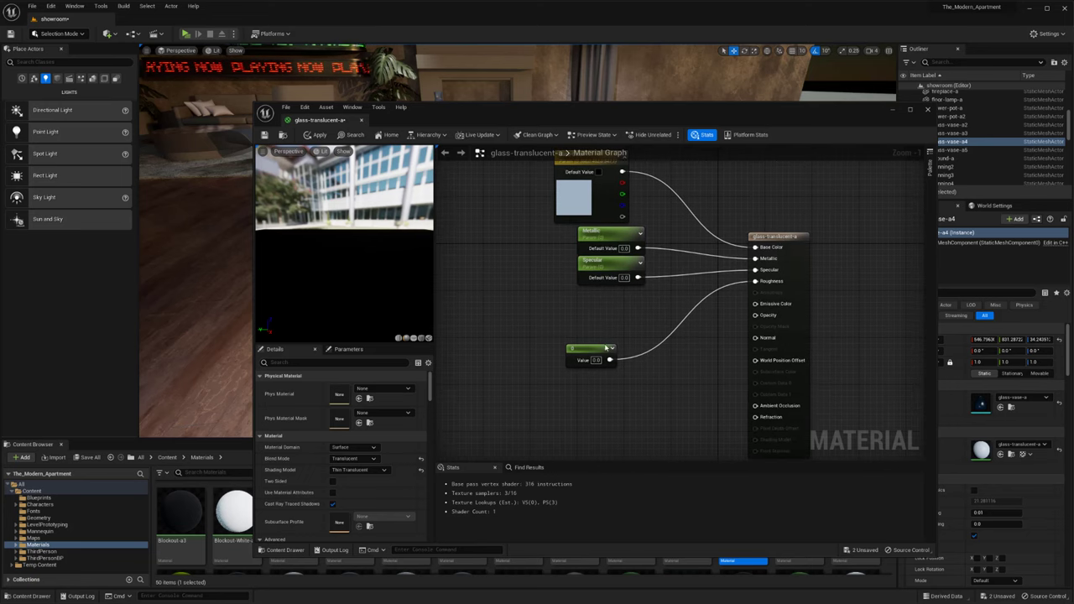
left_click_drag(606, 347, 632, 313)
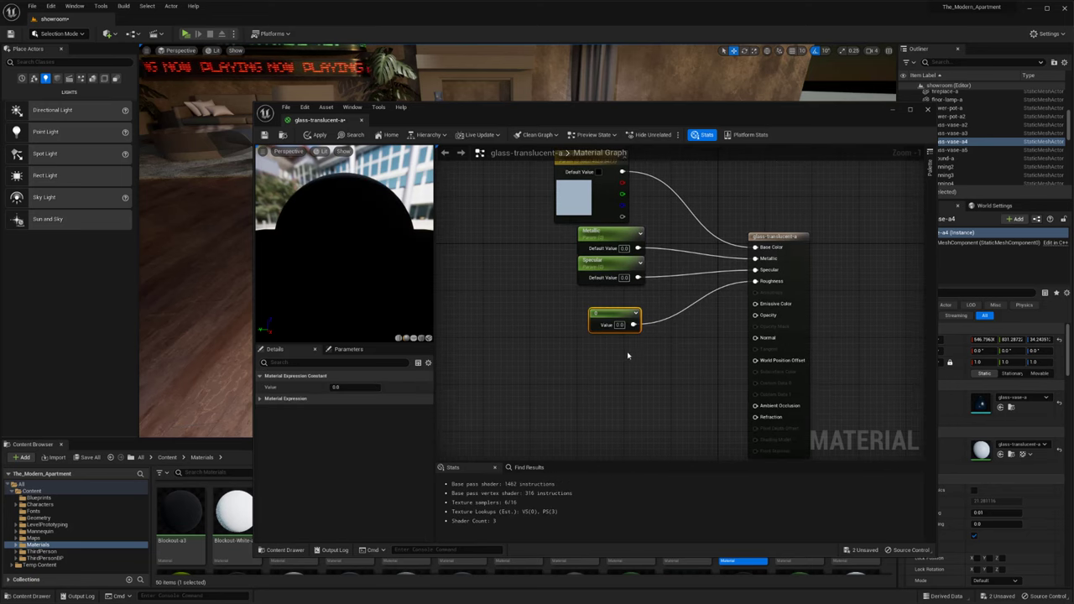
left_click(631, 348)
right_click_drag(632, 348, 655, 312)
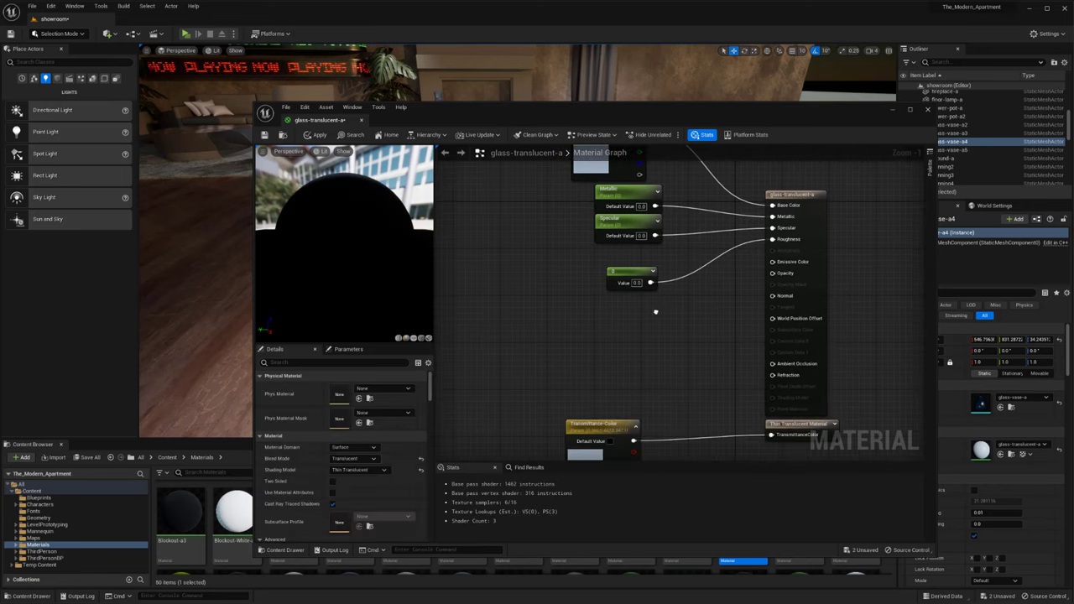
- Add a constant below the Roughness constant and convert it to a parameter named Opacity
left_click(613, 315)
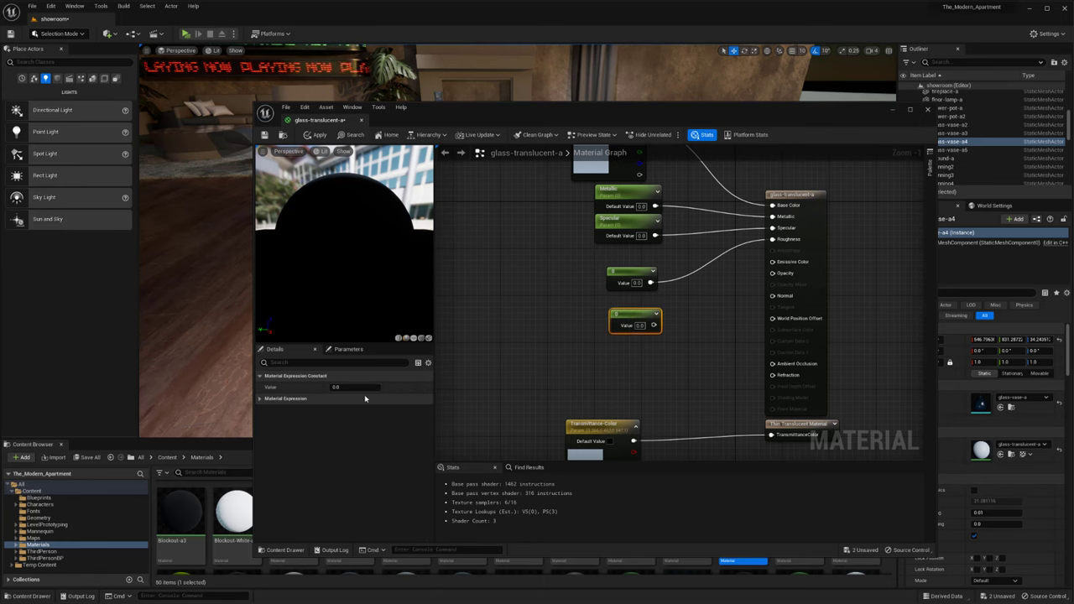
right_click(624, 311)
left_click(655, 329)
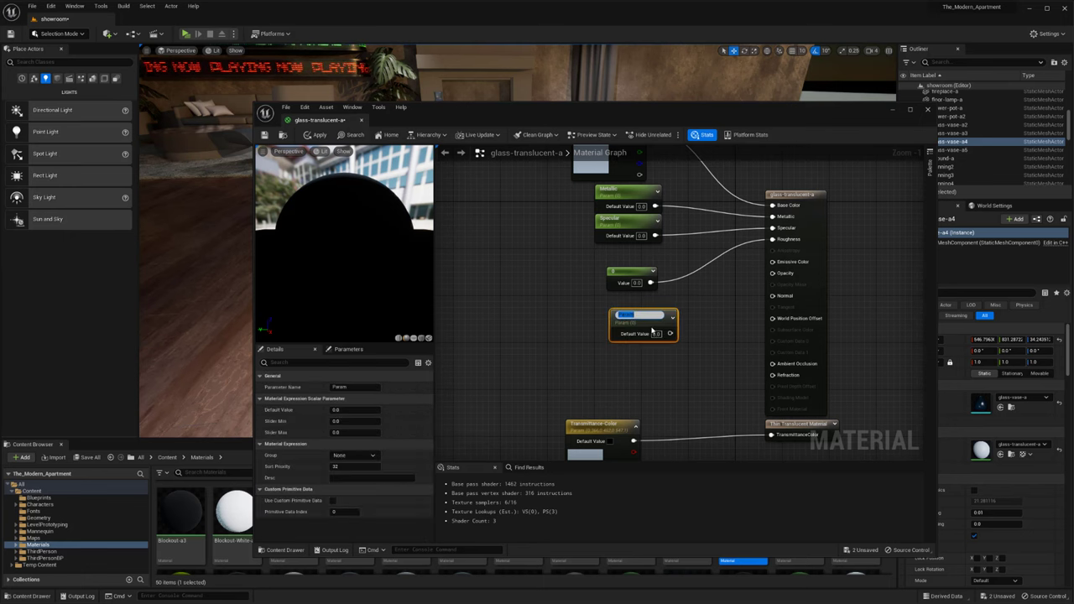
key("Return")
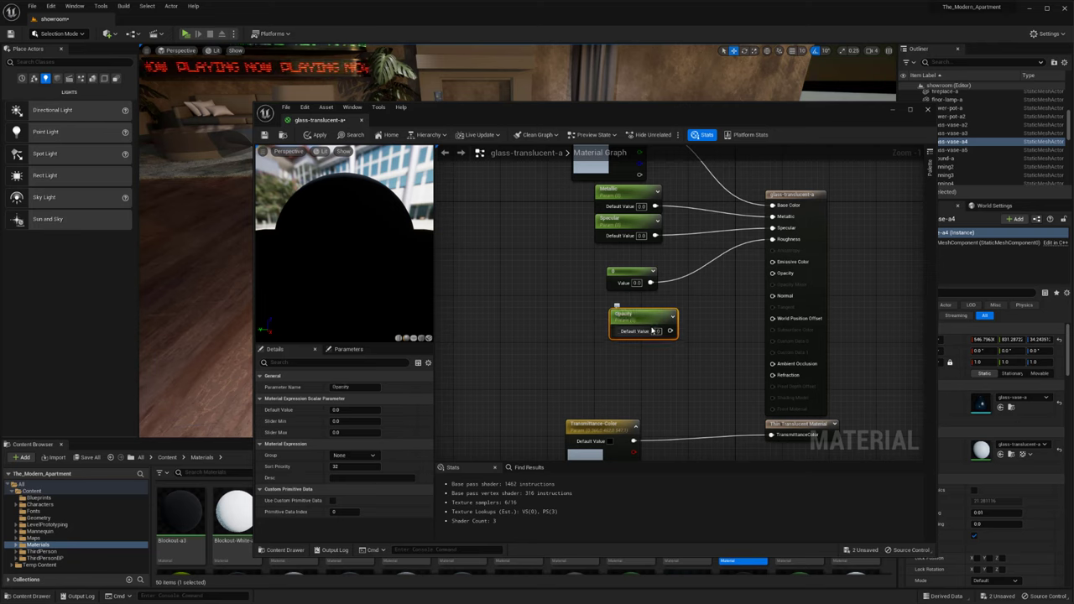
- Connect the Opacity parameter to the material's Opacity input and align the node with the parameters above it
left_click_drag(670, 331, 772, 272)
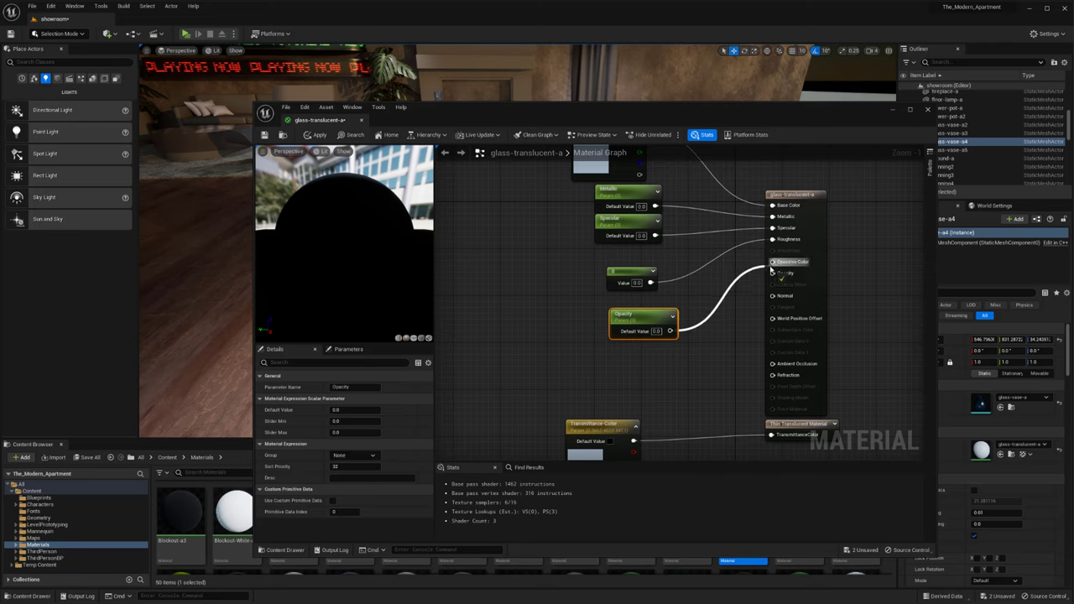
left_click_drag(637, 319, 628, 320)
left_click(599, 292)
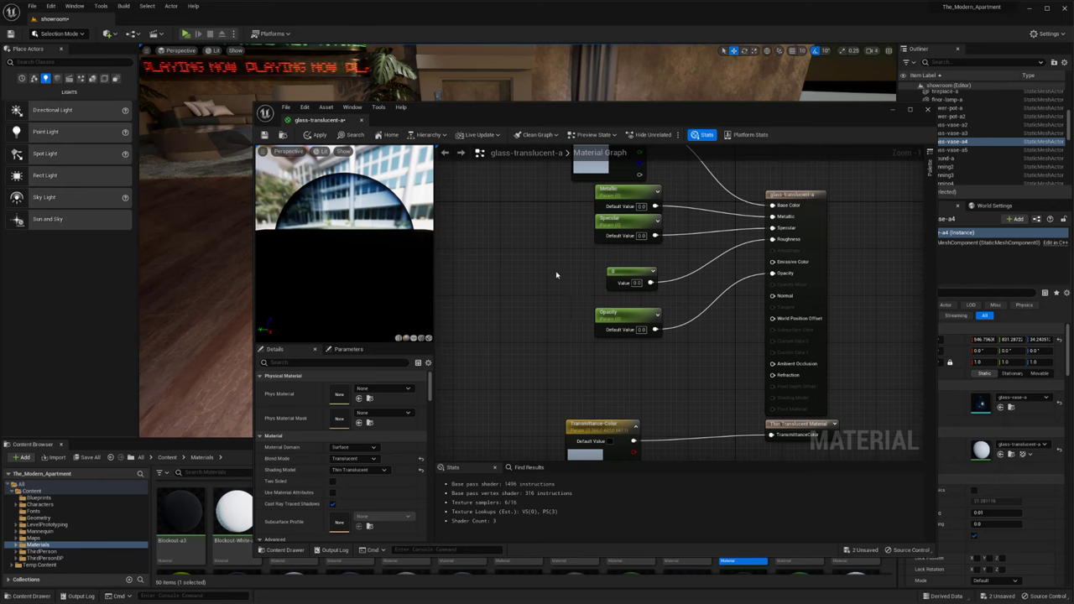
right_click_drag(555, 274, 539, 296)
left_click(604, 177)
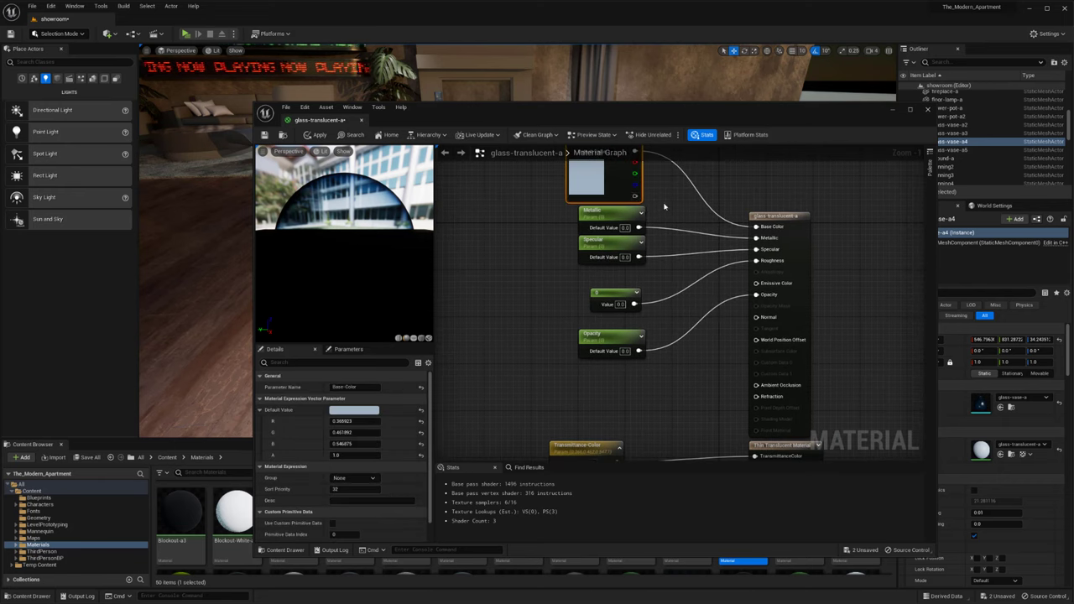
left_click(664, 206)
right_click_drag(657, 256, 654, 226)
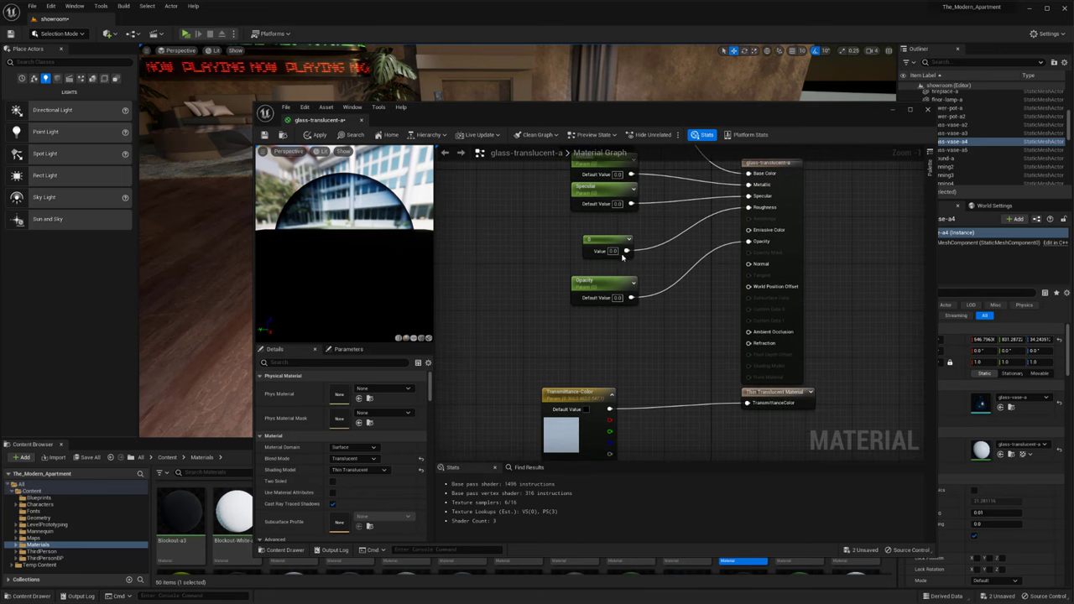
right_click_drag(705, 278, 704, 260)
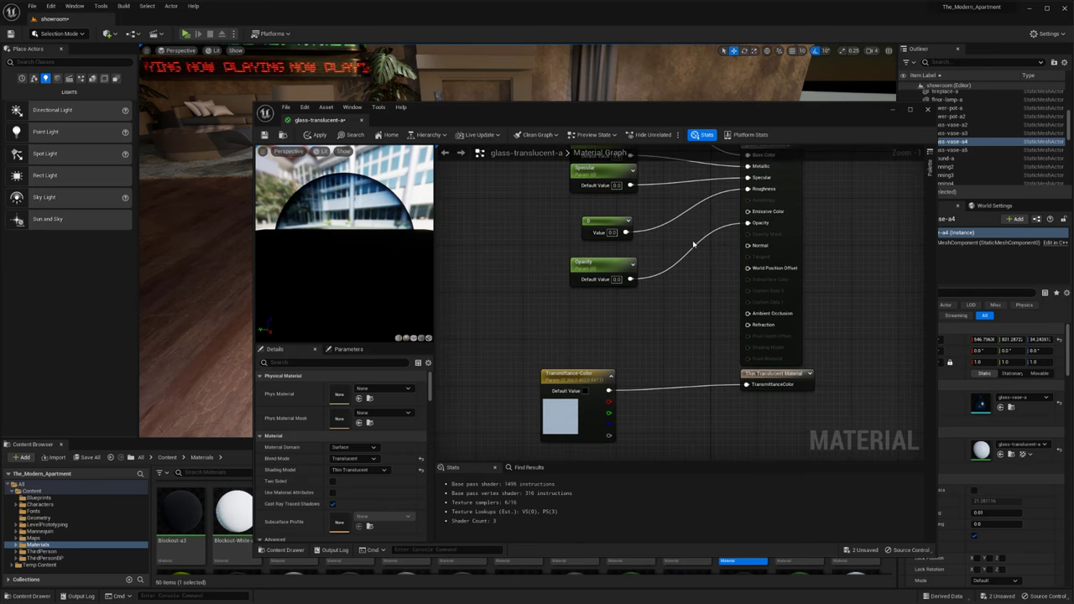
right_click_drag(680, 240, 679, 250)
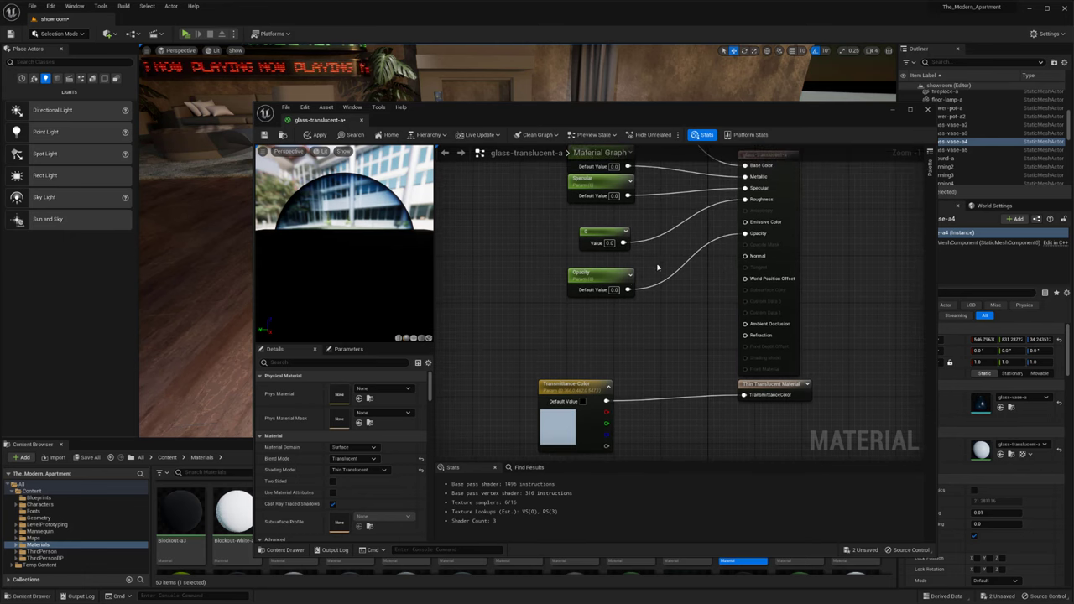
- Set the Opacity parameter's default value to 0.1 and apply the material changes
left_click(587, 277)
left_click(357, 410)
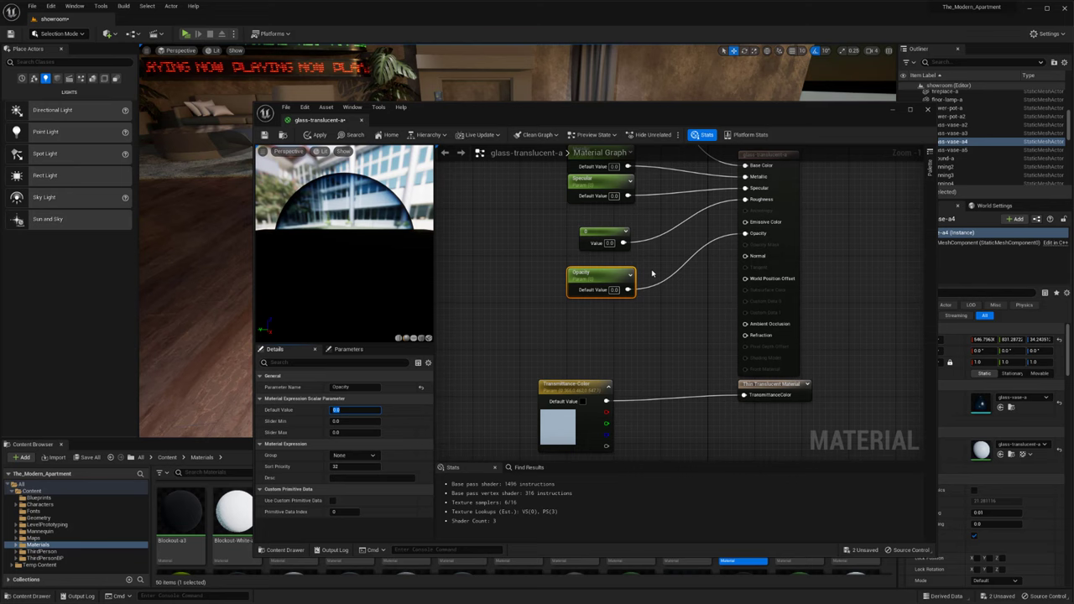
type("0.1")
key("Return")
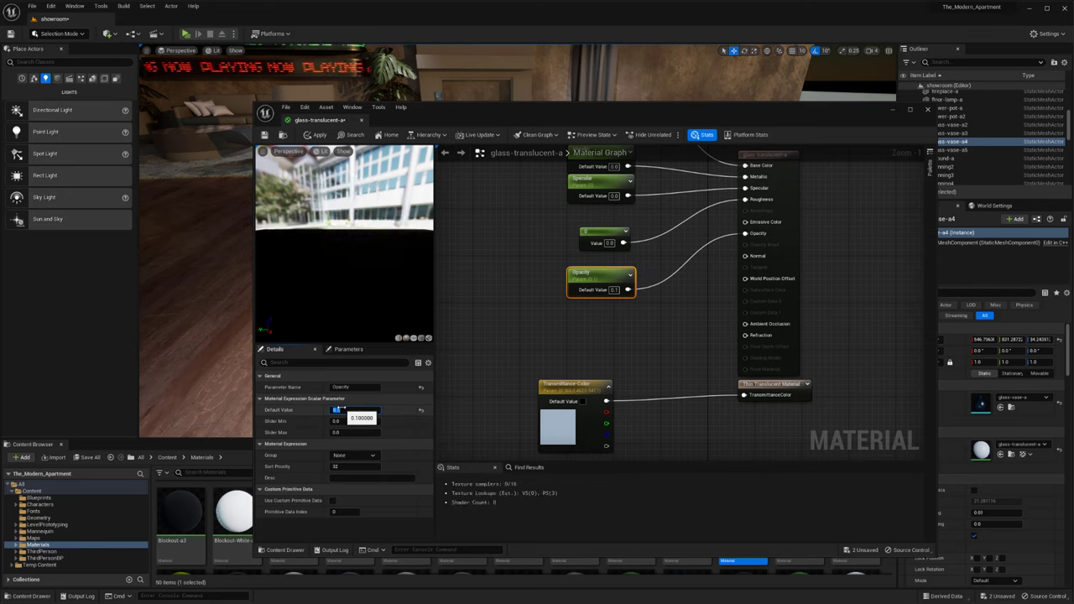
left_click(477, 302)
left_click(319, 135)
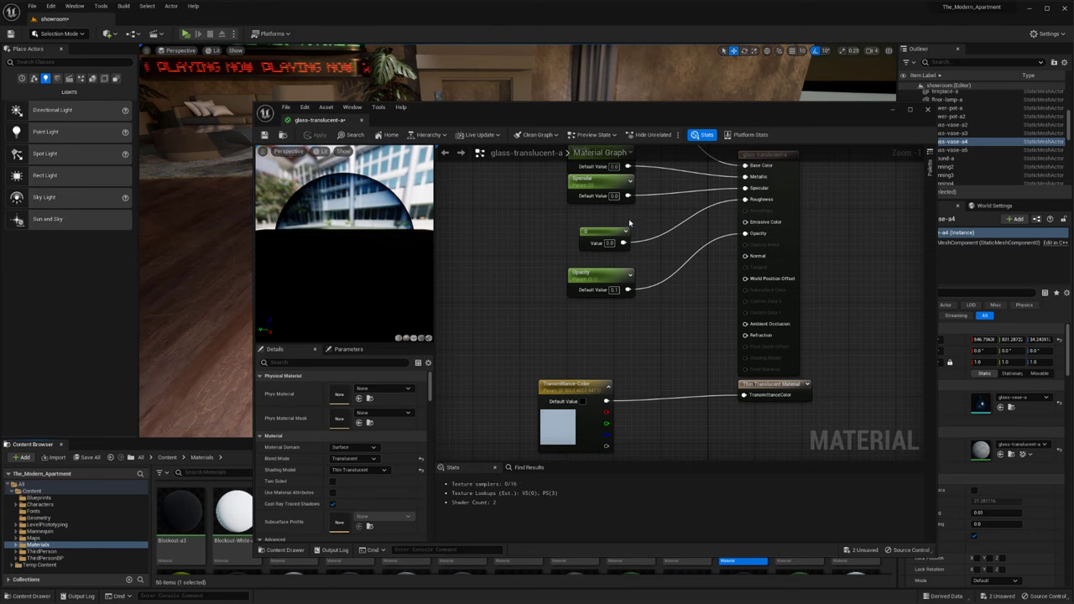
- Set the Specular parameter's default value to 0.5 and apply the material changes
right_click_drag(629, 223, 625, 249)
left_click(593, 211)
left_click(346, 409)
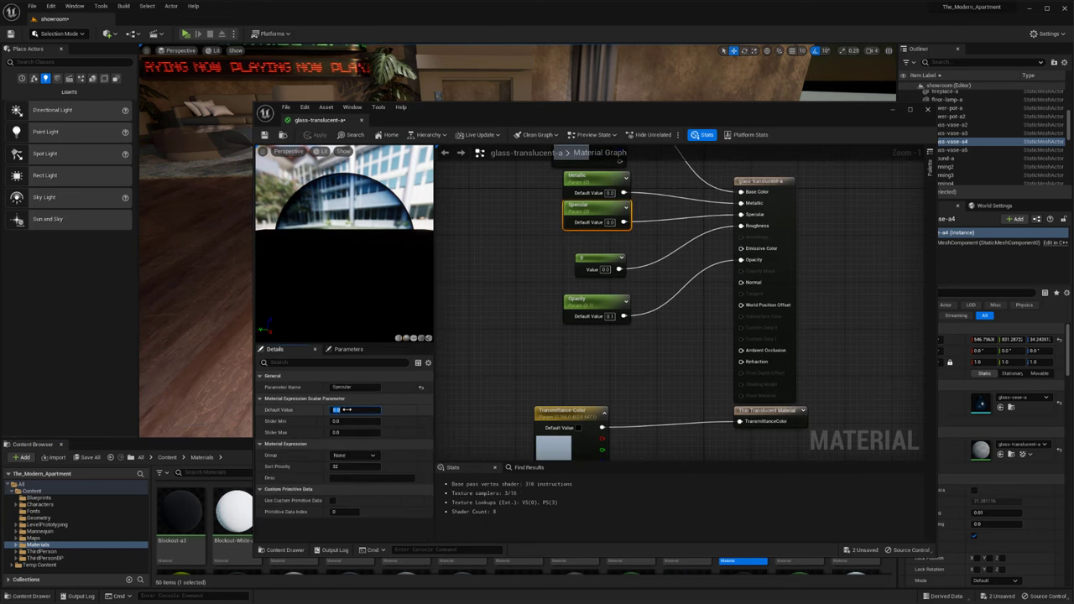
type("0.5")
key("Return")
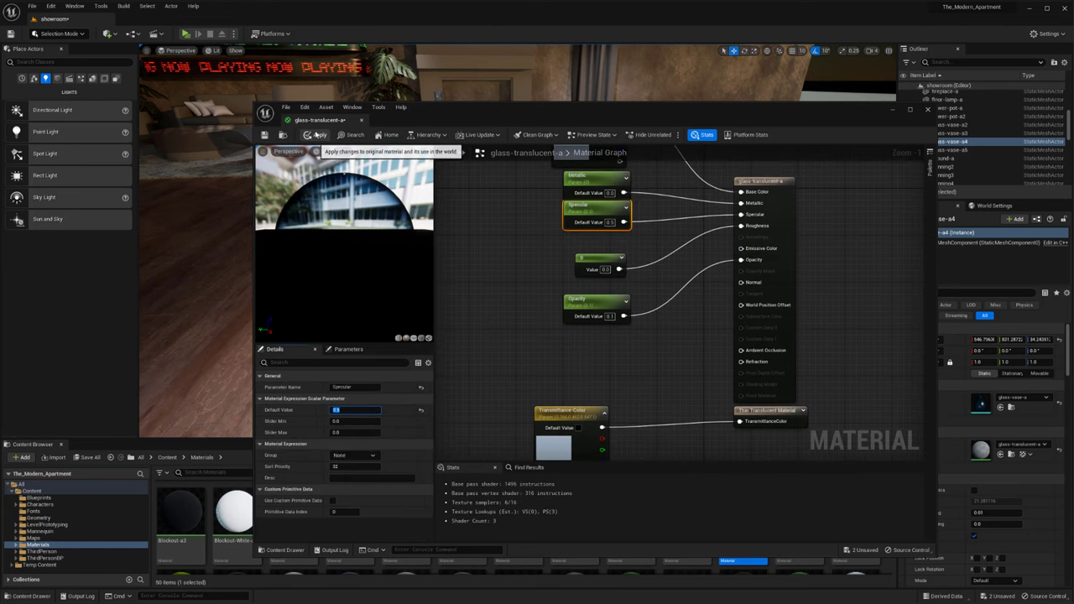
left_click(316, 135)
right_click_drag(541, 202, 530, 243)
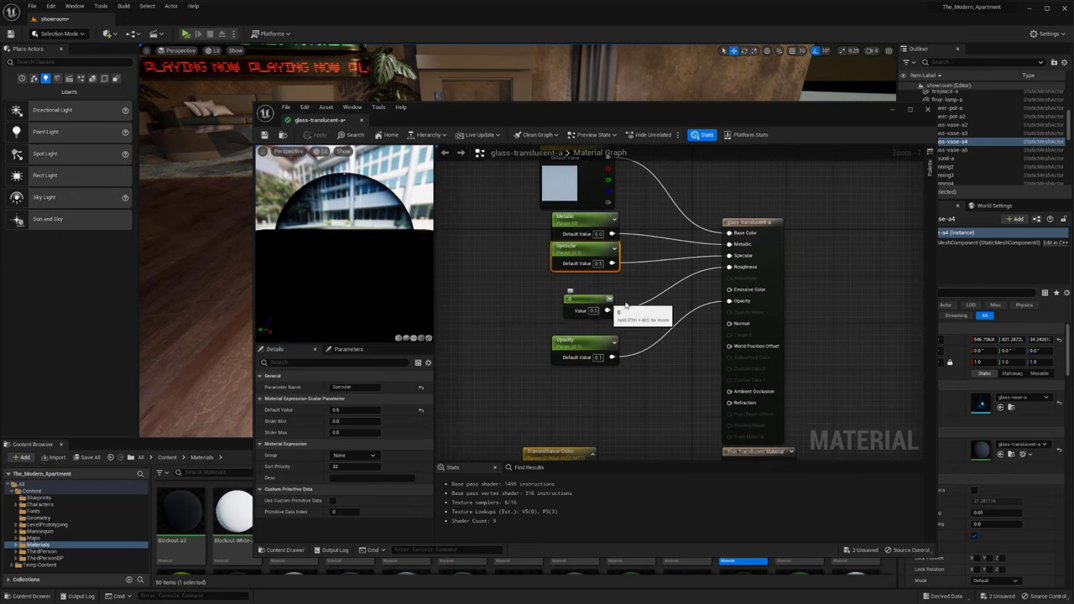
right_click_drag(633, 295, 638, 221)
left_click(596, 298)
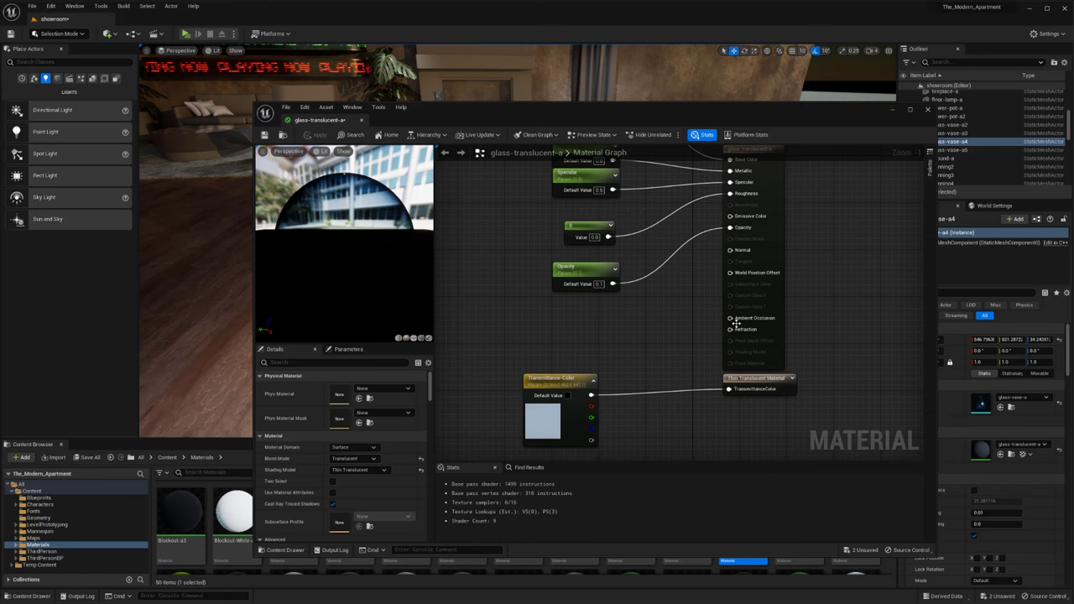
right_click_drag(665, 342, 672, 329)
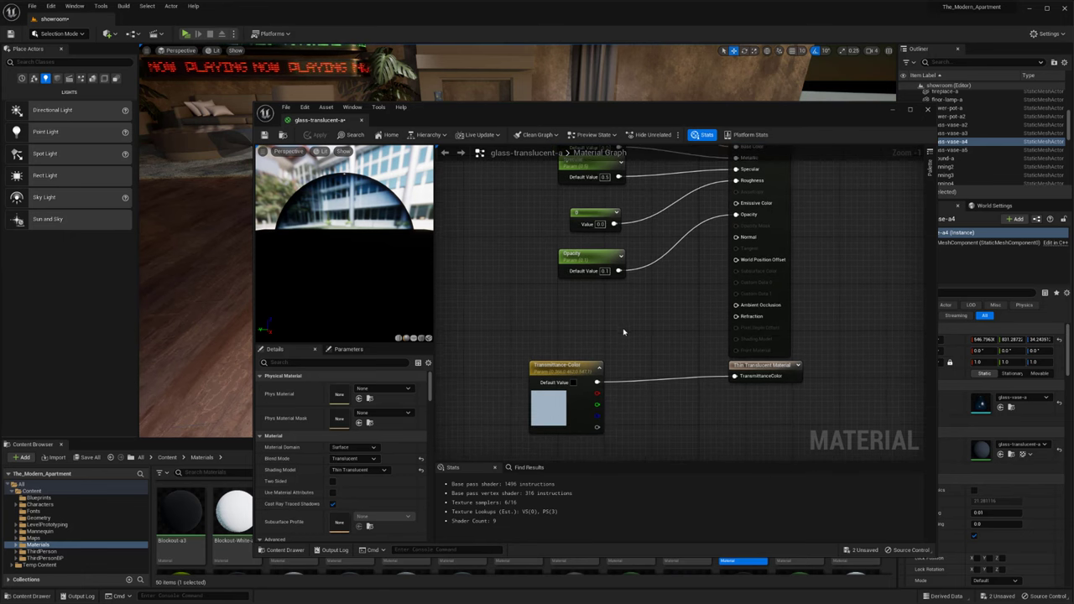
- Add a constant below the Opacity parameter and connect it to the material's Refraction input
key("1")
left_click(595, 324)
left_click_drag(639, 337, 597, 332)
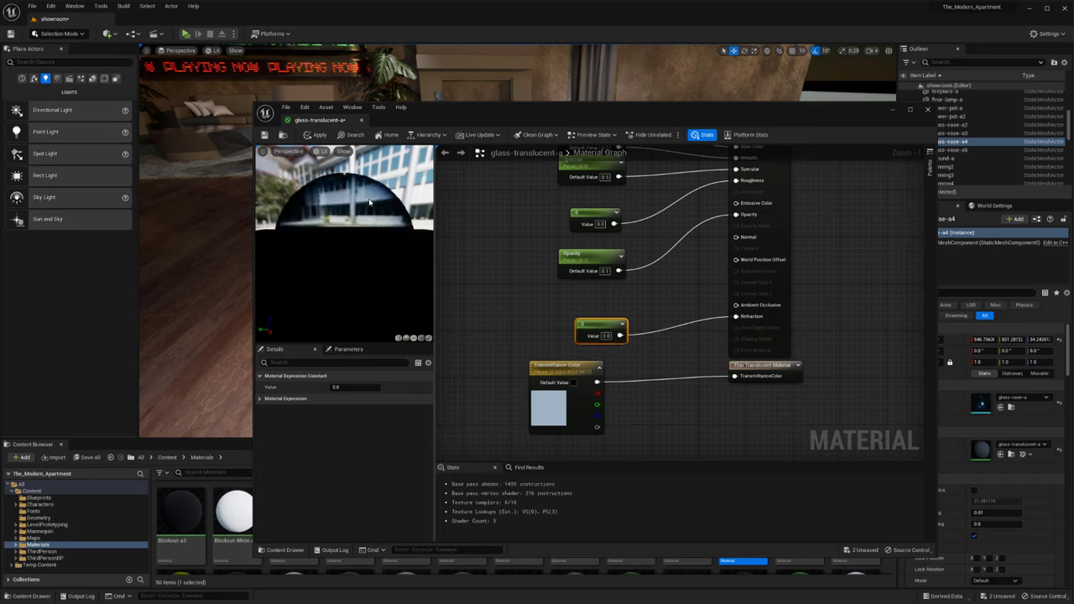
- Convert the new constant to a parameter named Refraction and align it under the Opacity parameter
right_click(593, 333)
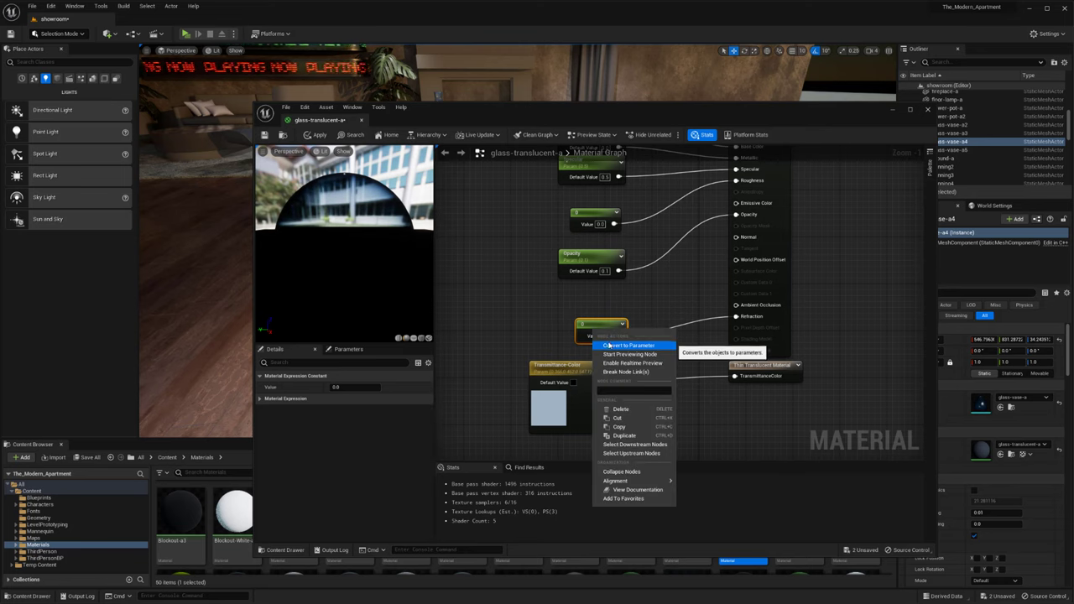
left_click(618, 347)
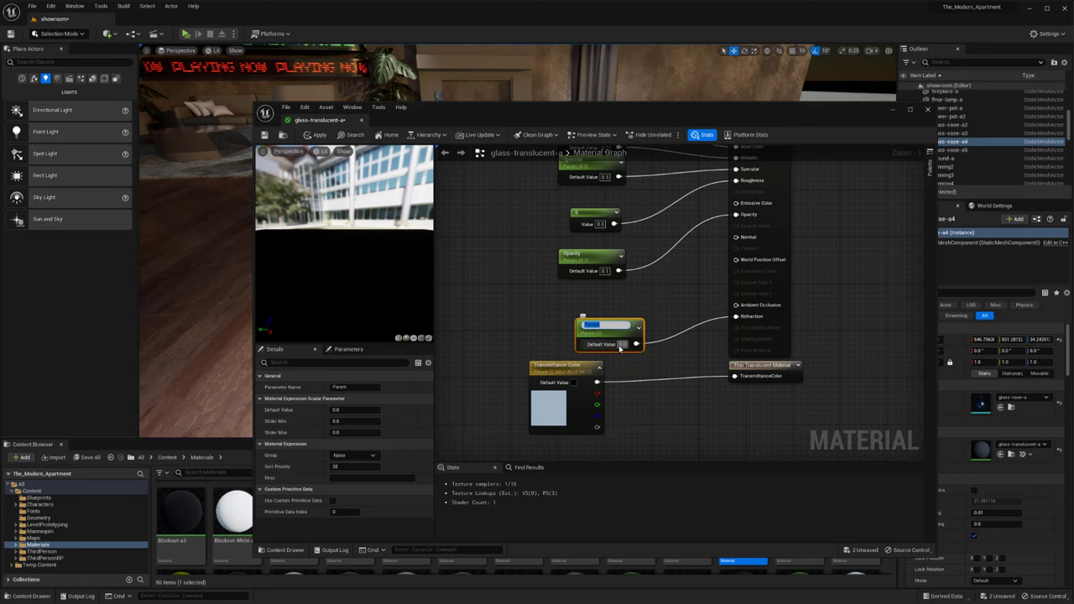
type("Refract")
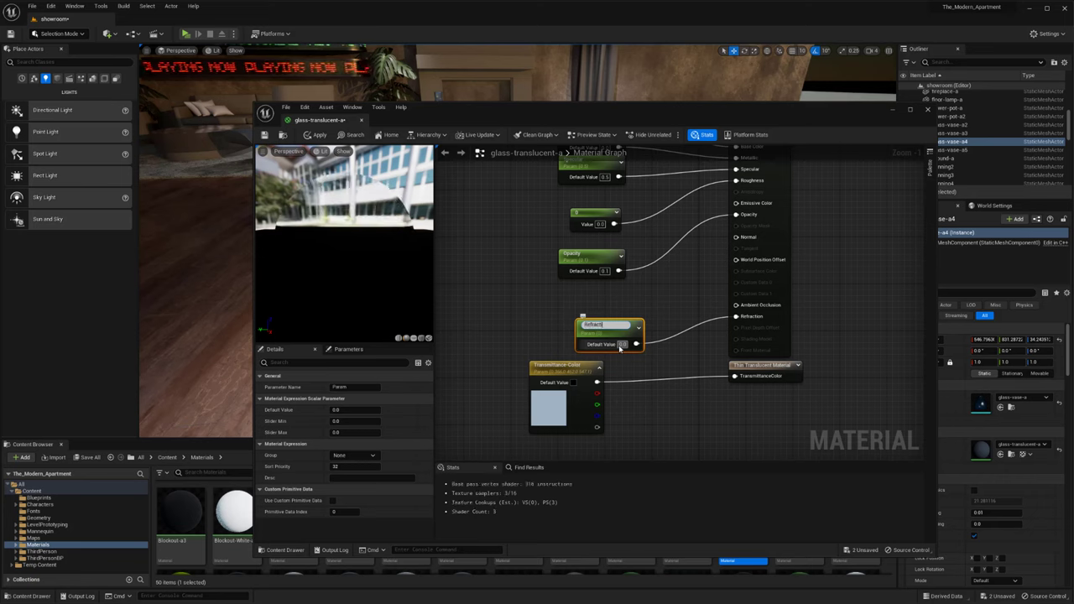
type("ion")
key("Return")
left_click_drag(613, 341, 599, 330)
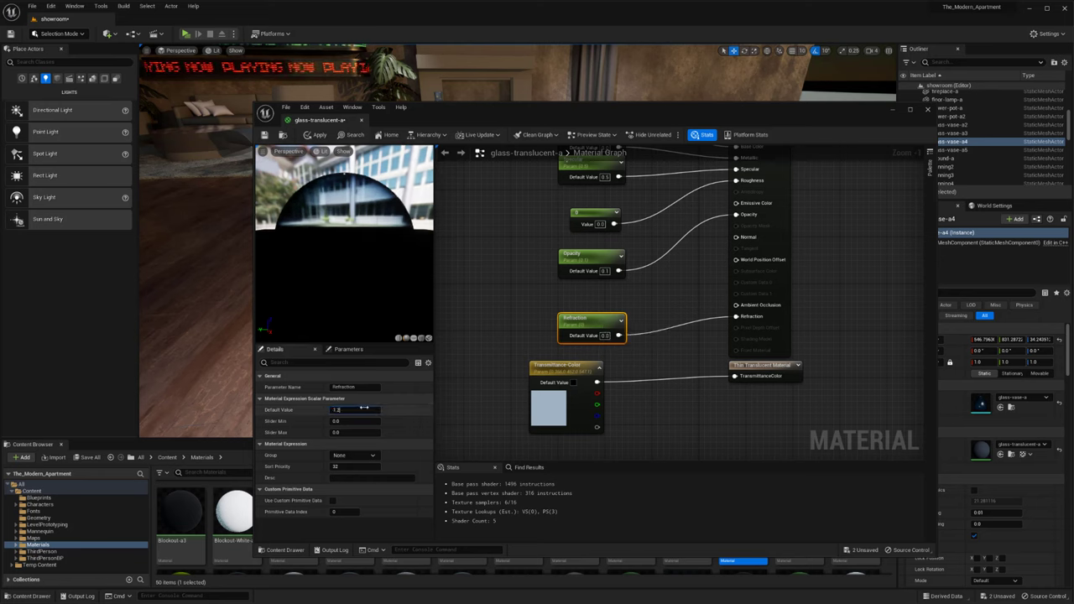
- Set the Refraction parameter's default value to 1.25 and apply the material changes
key("Return")
left_click(510, 293)
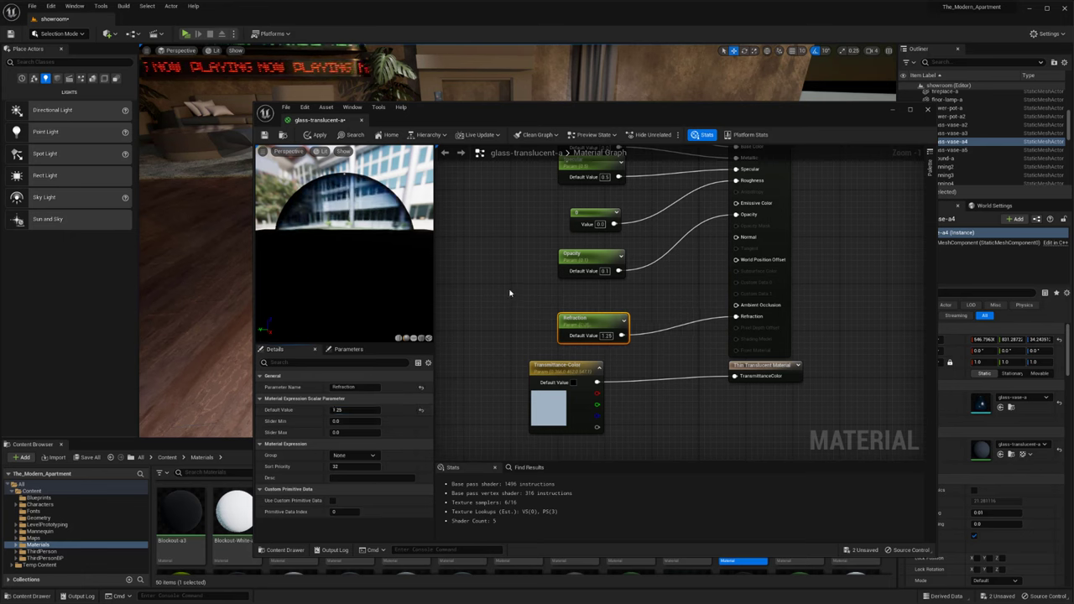
left_click(317, 136)
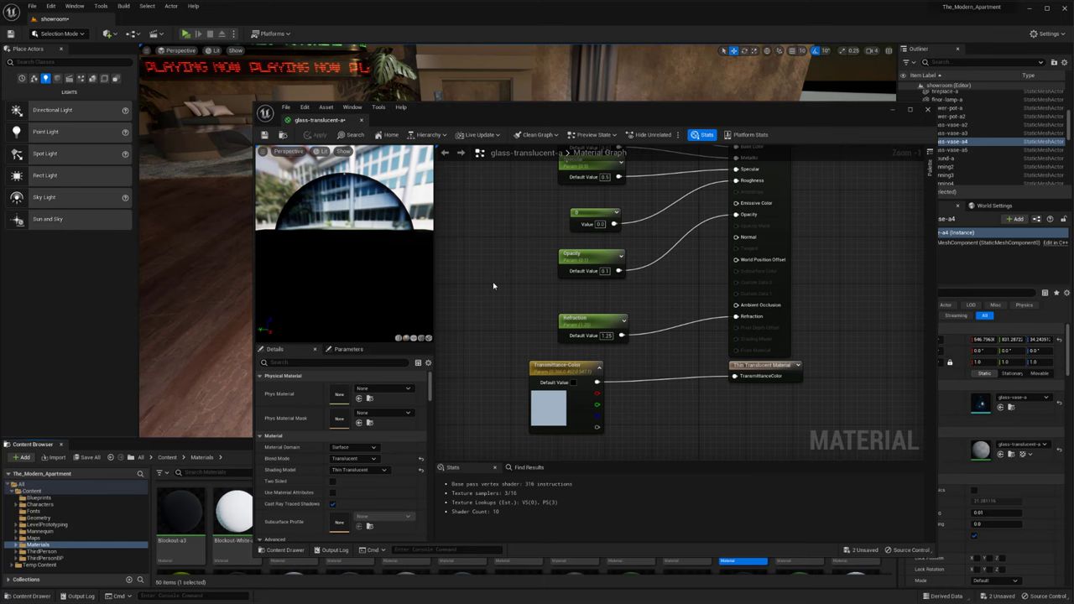
- Level the Refraction node with its material input, apply the changes, and move the Transmittance Color node closer to its output
right_click_drag(504, 290, 489, 265)
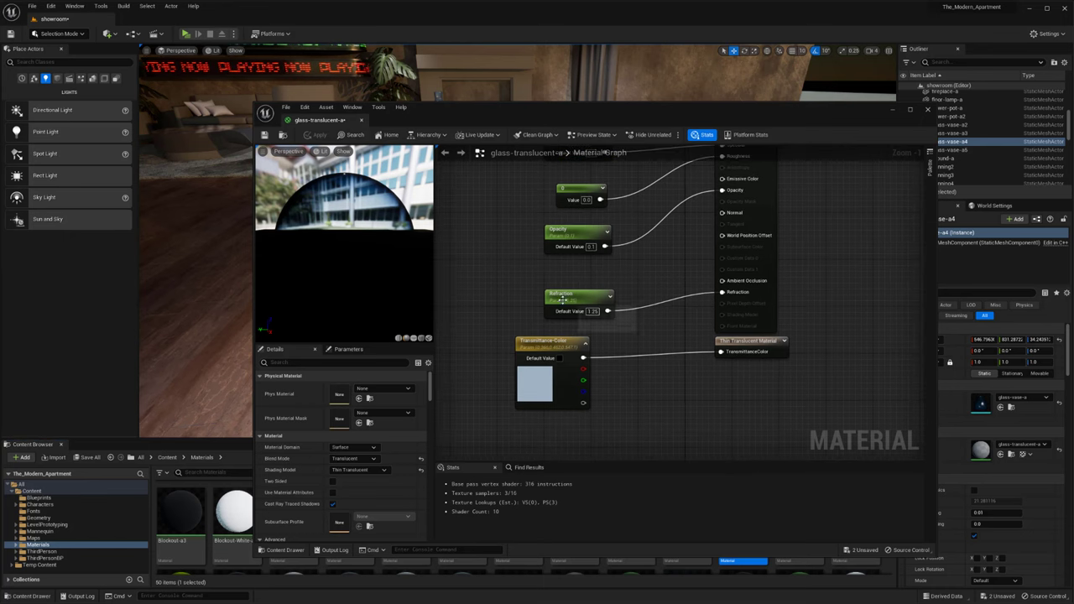
left_click_drag(564, 300, 565, 284)
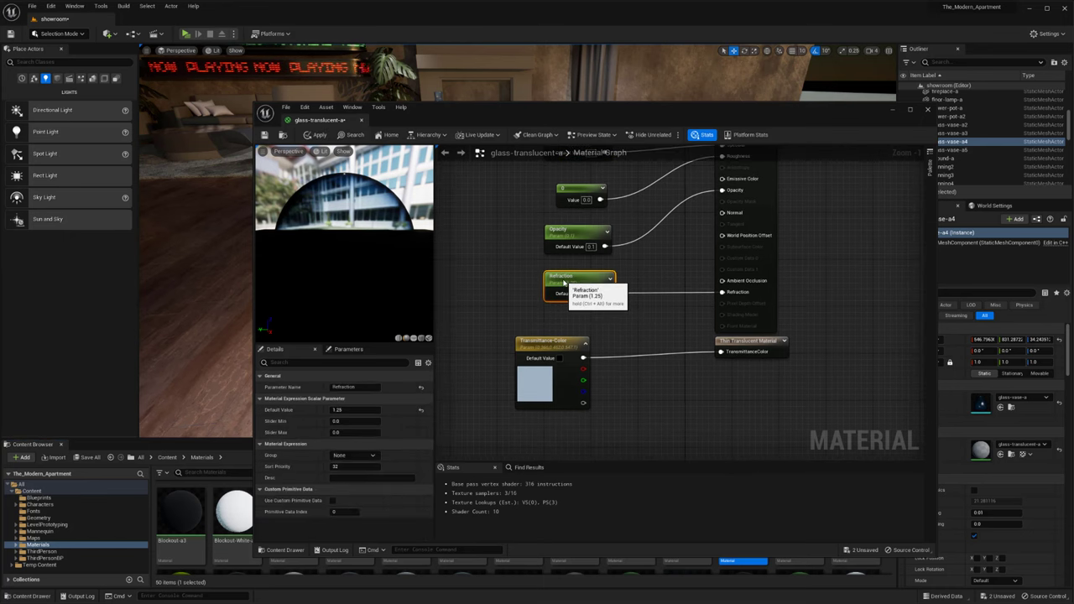
left_click(454, 303)
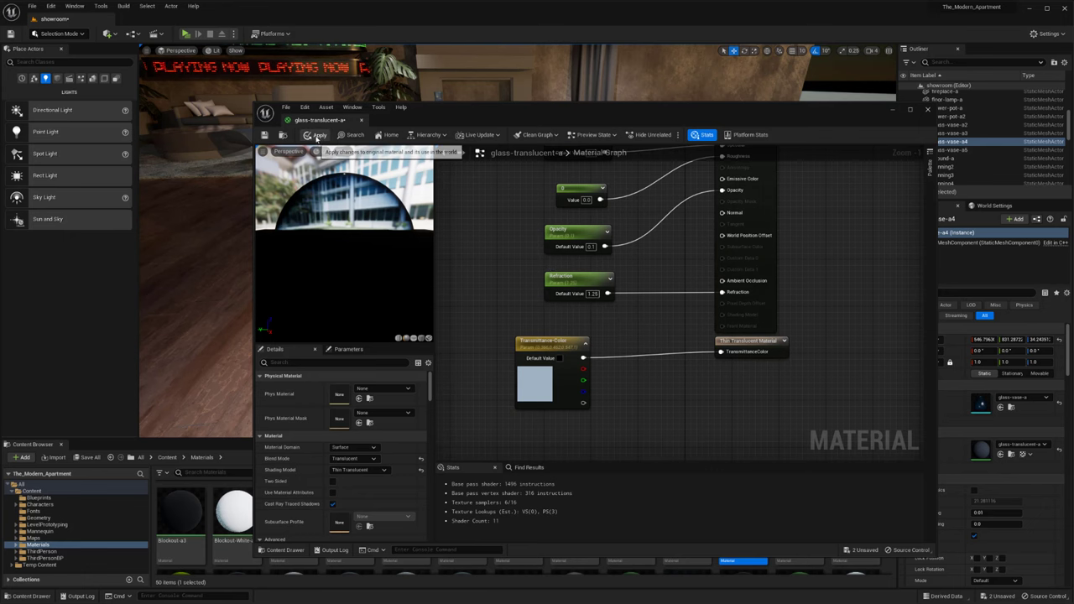
right_click_drag(656, 303, 654, 295)
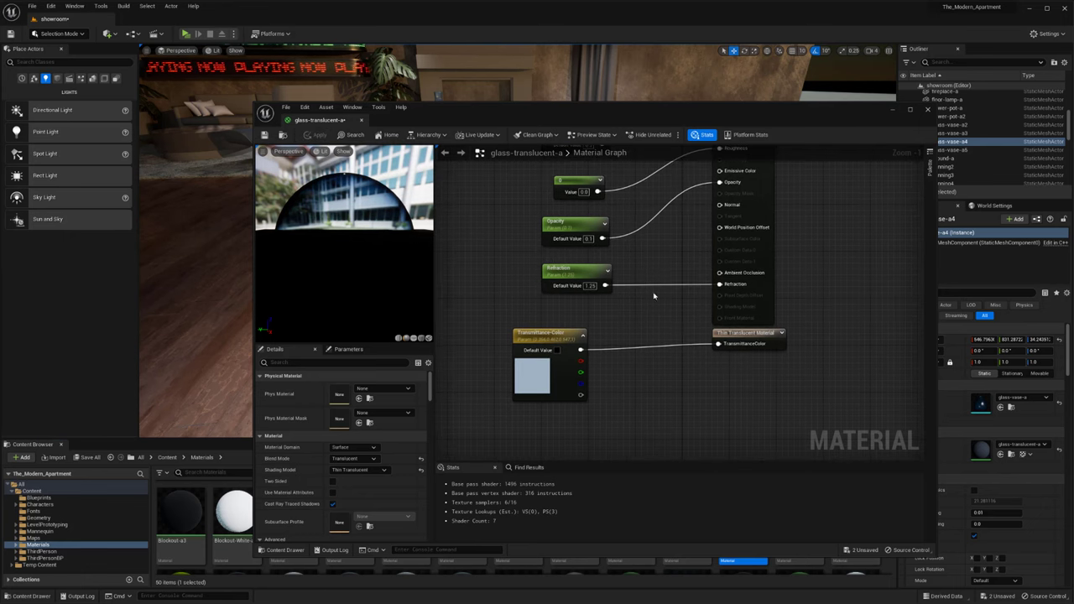
mouse_move(561, 335)
left_mouse_down()
mouse_move(600, 333)
mouse_move(581, 333)
left_mouse_up()
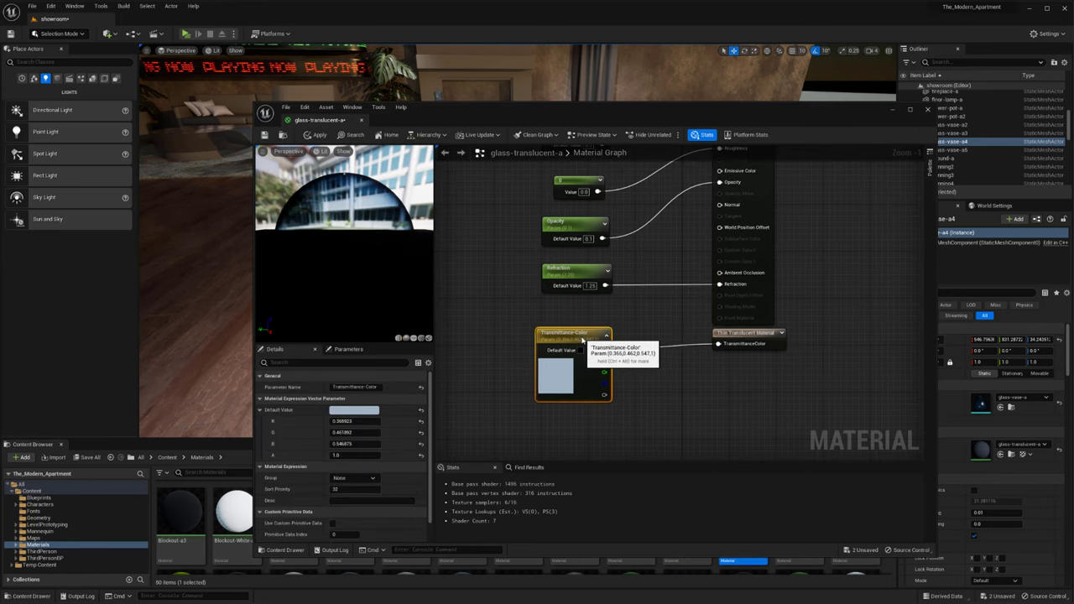
left_click(697, 249)
- Move the Base Color, Metallic and Specular nodes higher and level the Roughness constant with its material input
right_click_drag(698, 249, 709, 376)
scroll(679, 336, "down", 2)
left_click_drag(540, 207, 610, 255)
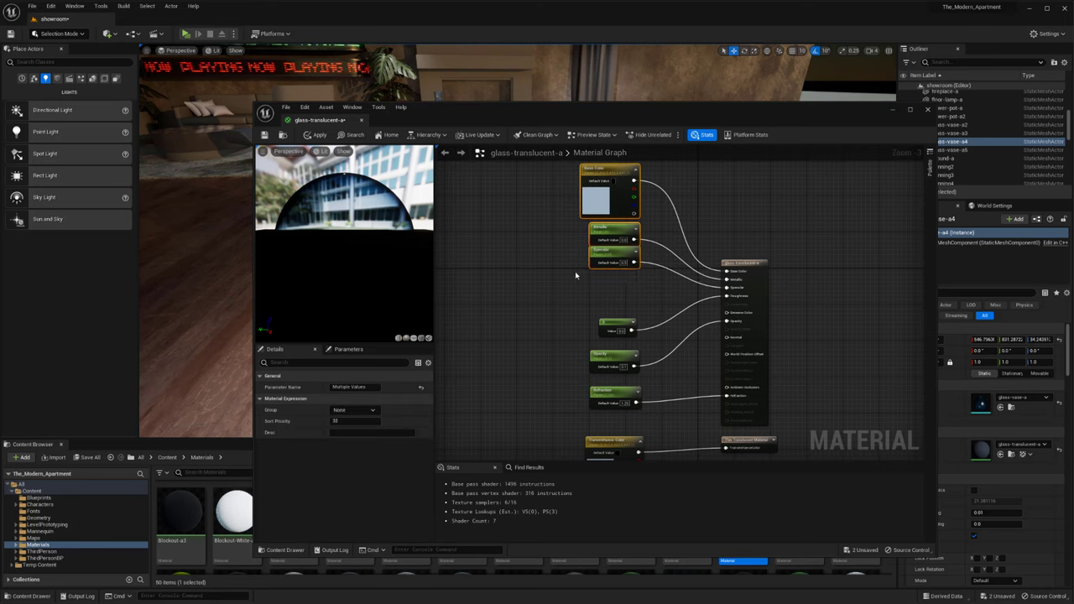
left_click(574, 271)
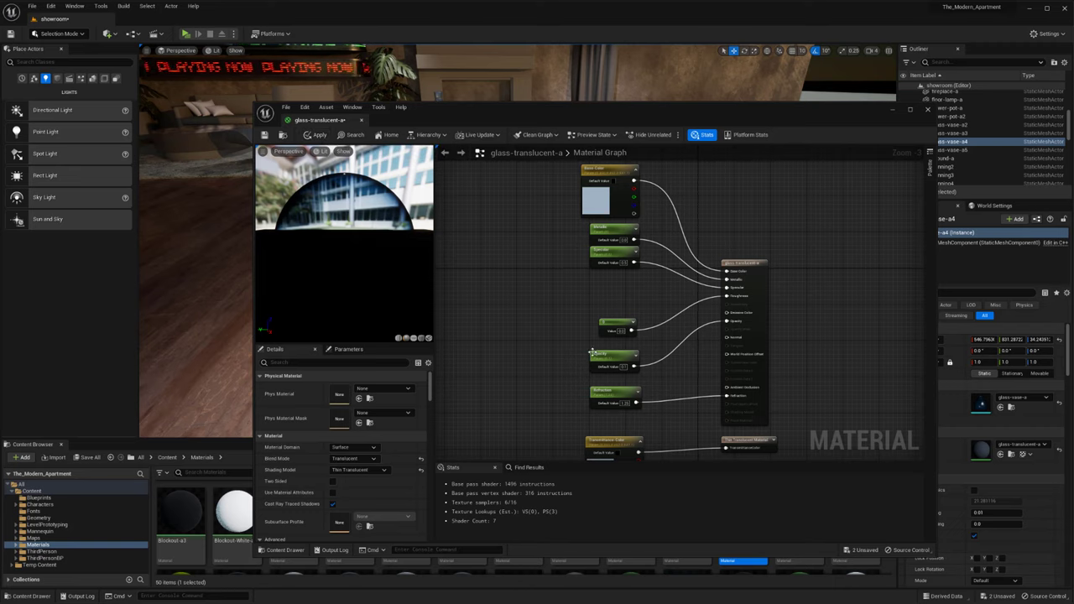
scroll(604, 327, "up", 1)
left_click_drag(624, 329, 617, 285)
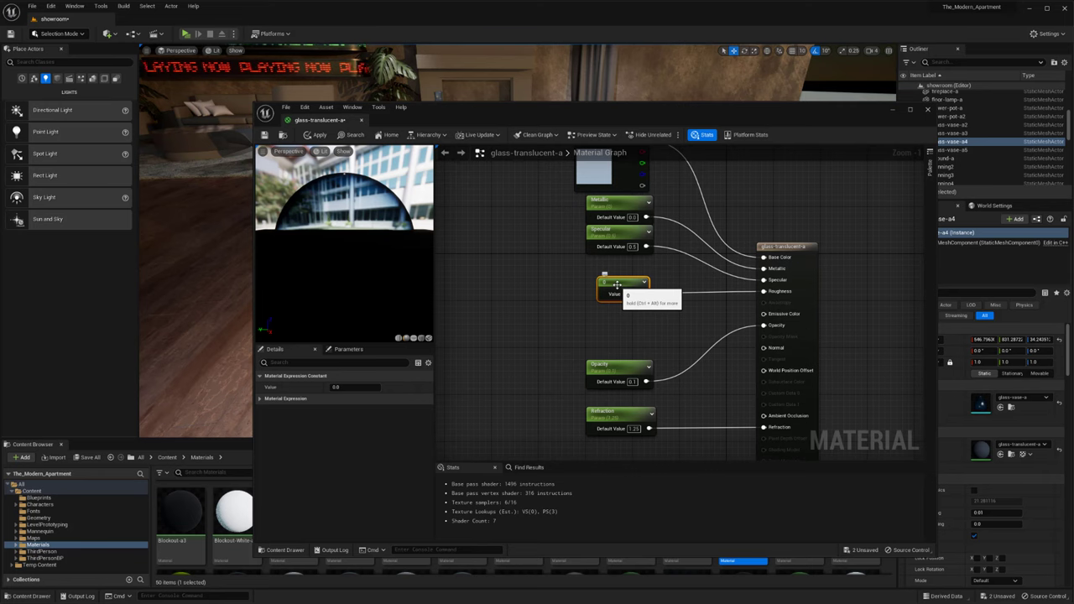
- Close the glass-translucent-a material editor and apply the pending changes to the original material
left_click_drag(907, 117, 888, 139)
left_click(910, 132)
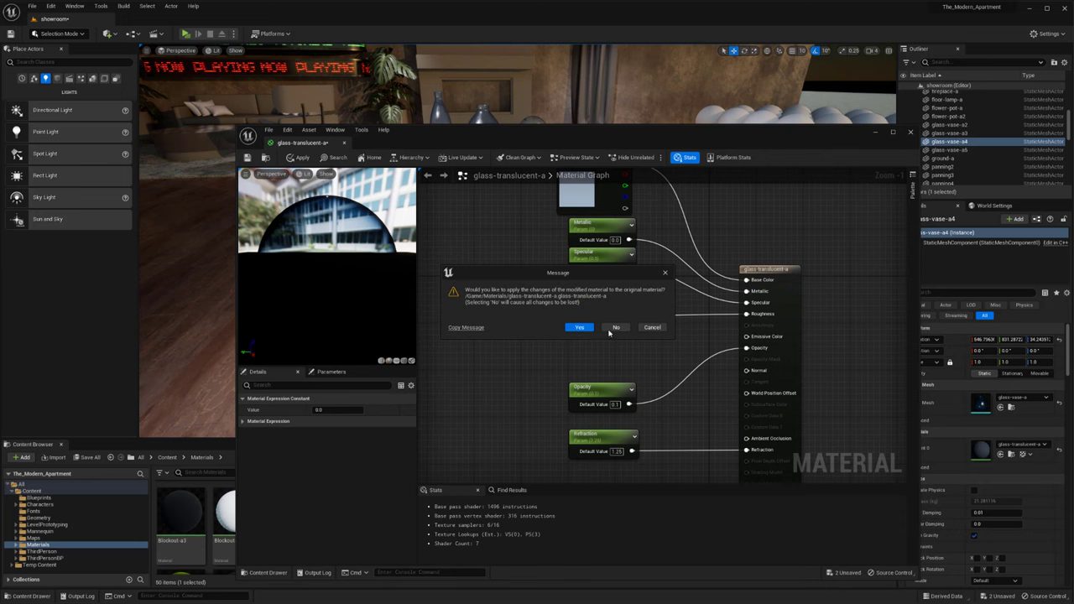
left_click(579, 328)
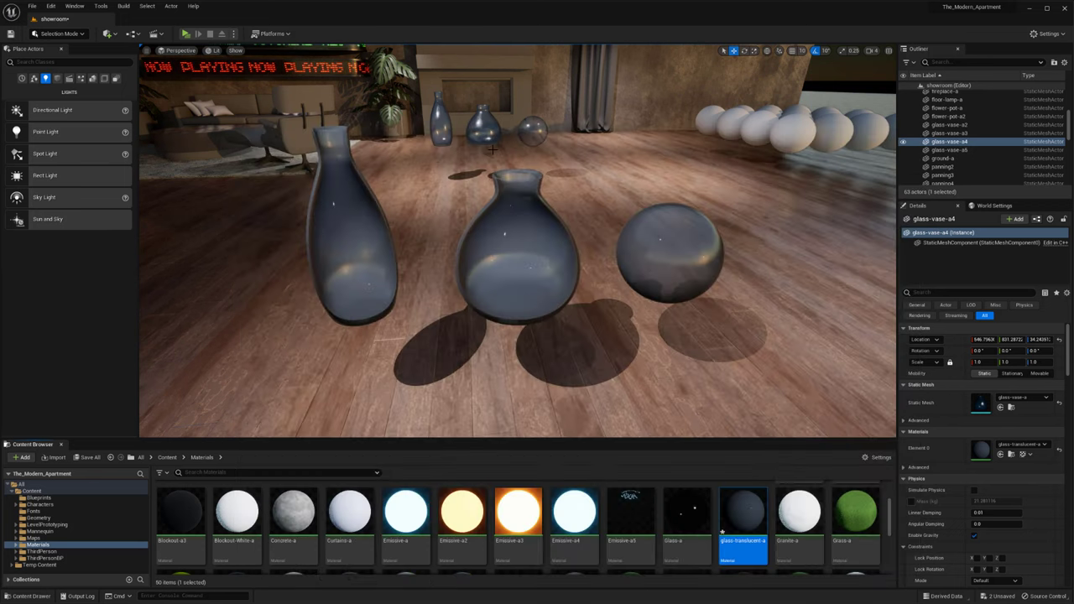
- Focus on the rear glass-vase-a2 and examine the glass of the rear vases and sphere up close
left_click(481, 129)
key("f")
left_click_drag(481, 129, 537, 129, "alt")
left_click_drag(520, 237, 495, 244, "alt")
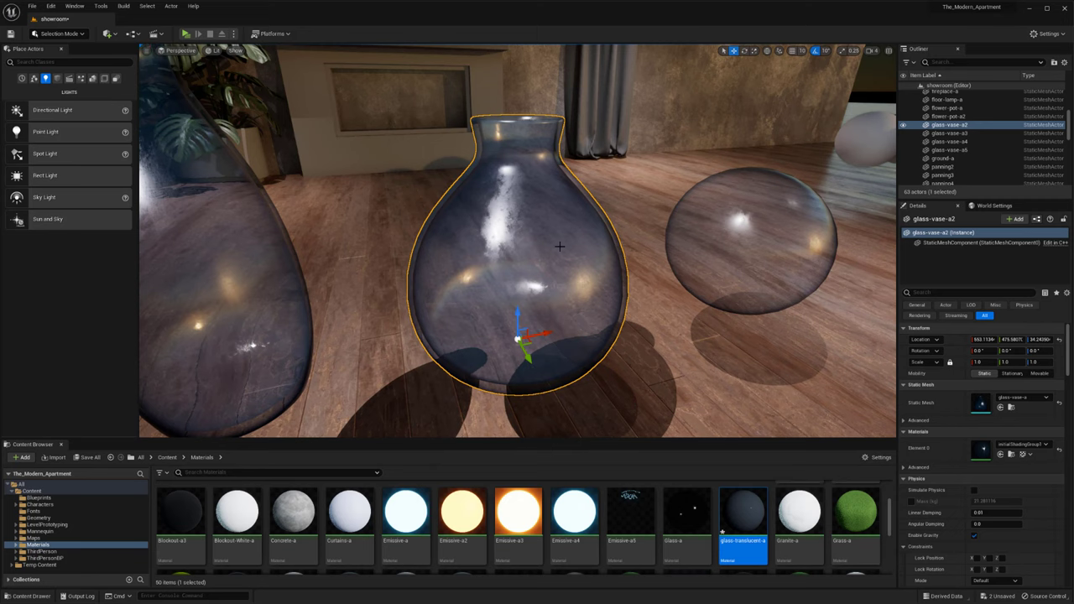
right_click(554, 250)
key("s")
right_click_drag(541, 256, 511, 243)
key("g")
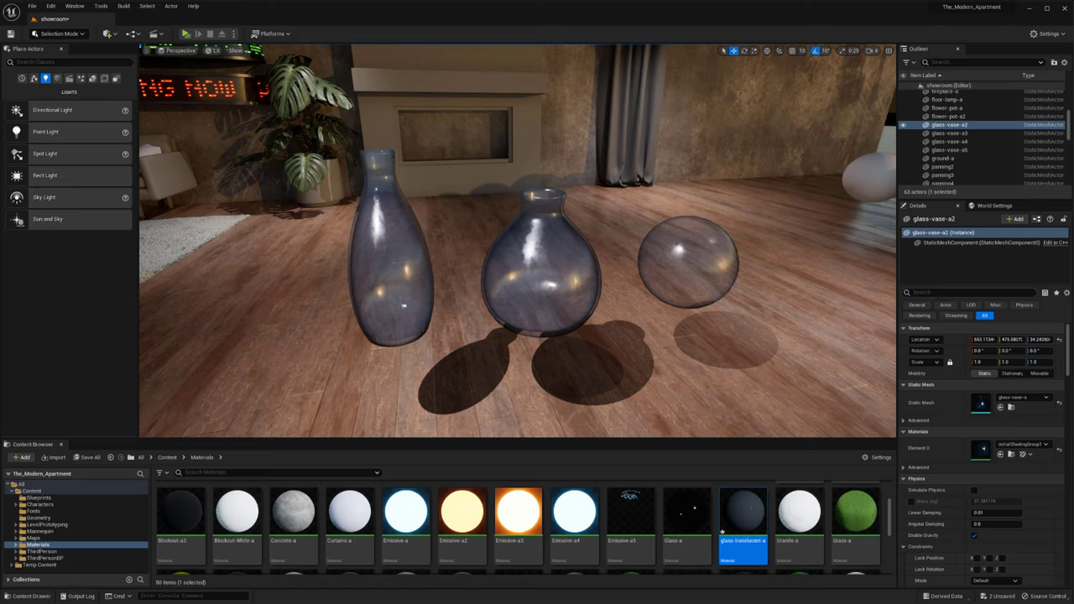
middle_click_drag(511, 258, 553, 299)
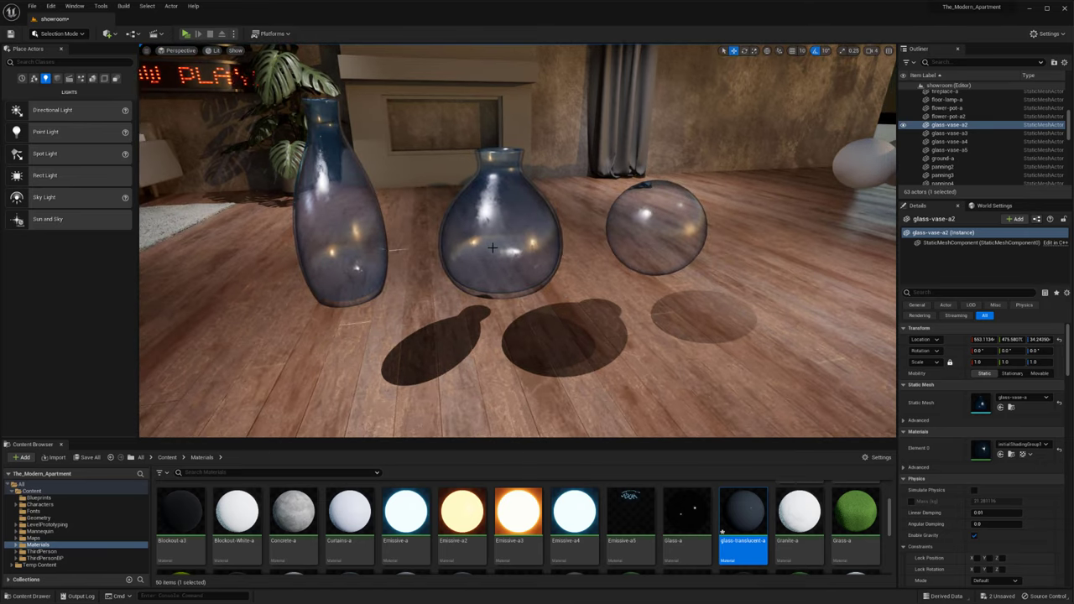
- Examine the reflections and refraction on the foreground vases and sphere against the rear set
scroll(497, 237, "down", 15)
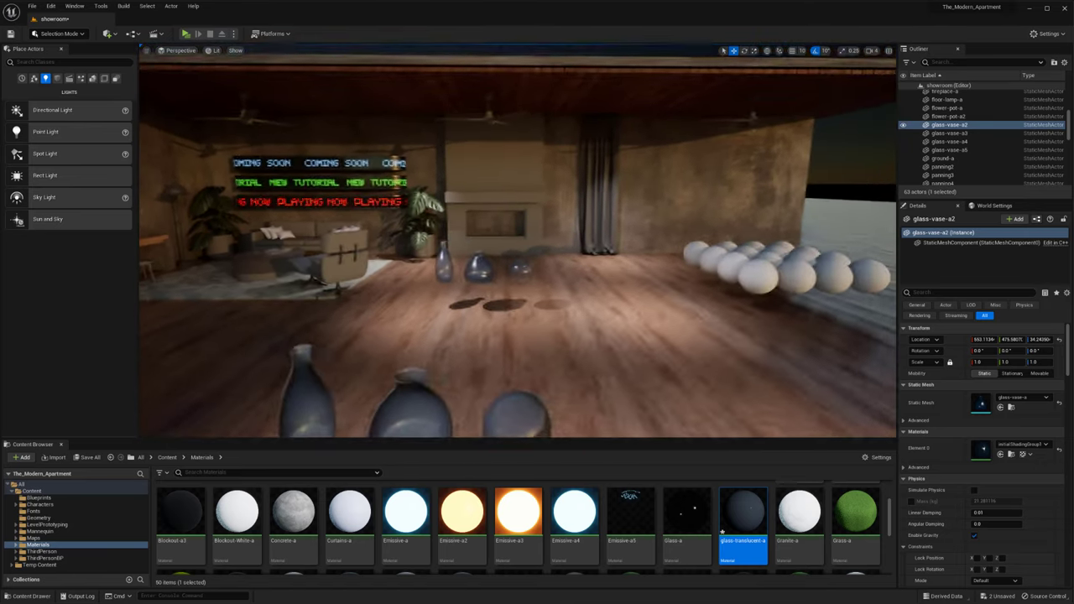
scroll(483, 241, "up", 12)
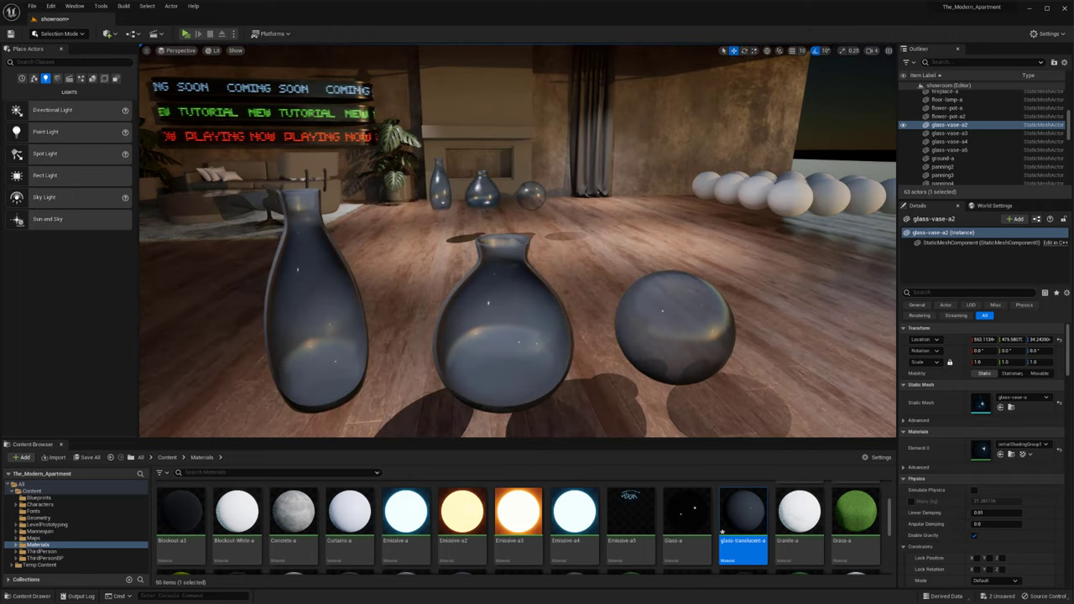
scroll(487, 254, "up", 4)
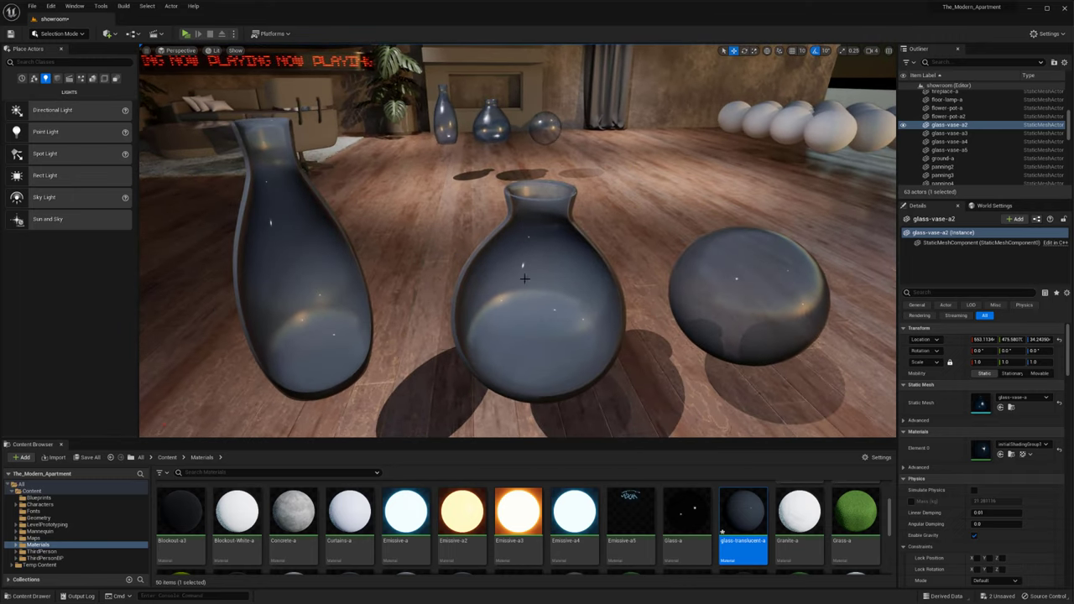
middle_click_drag(582, 310, 374, 314)
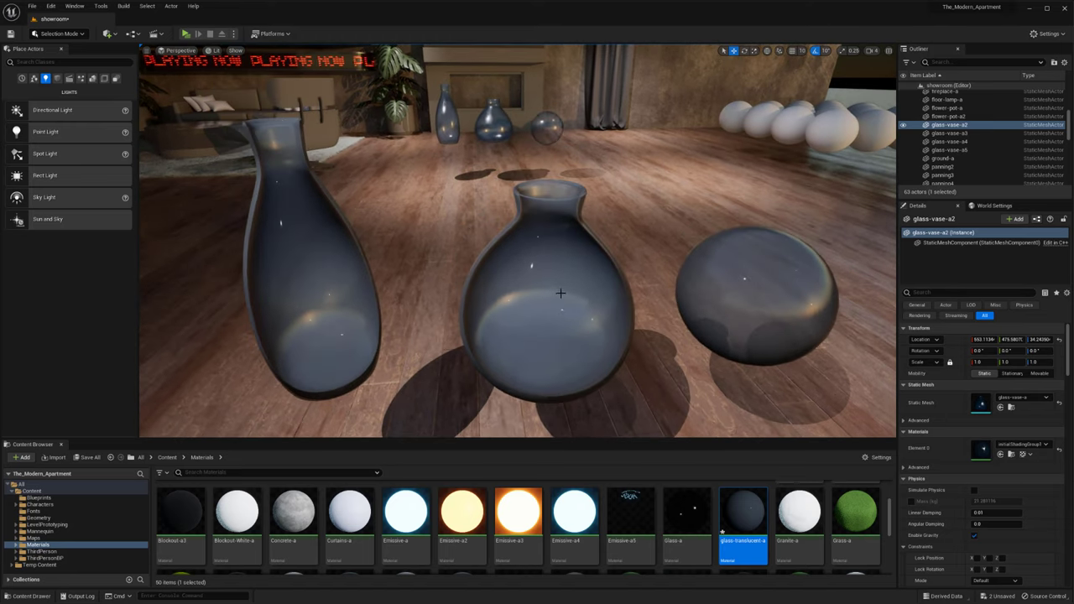
mouse_move(581, 297)
middle_mouse_down()
mouse_move(549, 312)
mouse_move(573, 310)
middle_mouse_up()
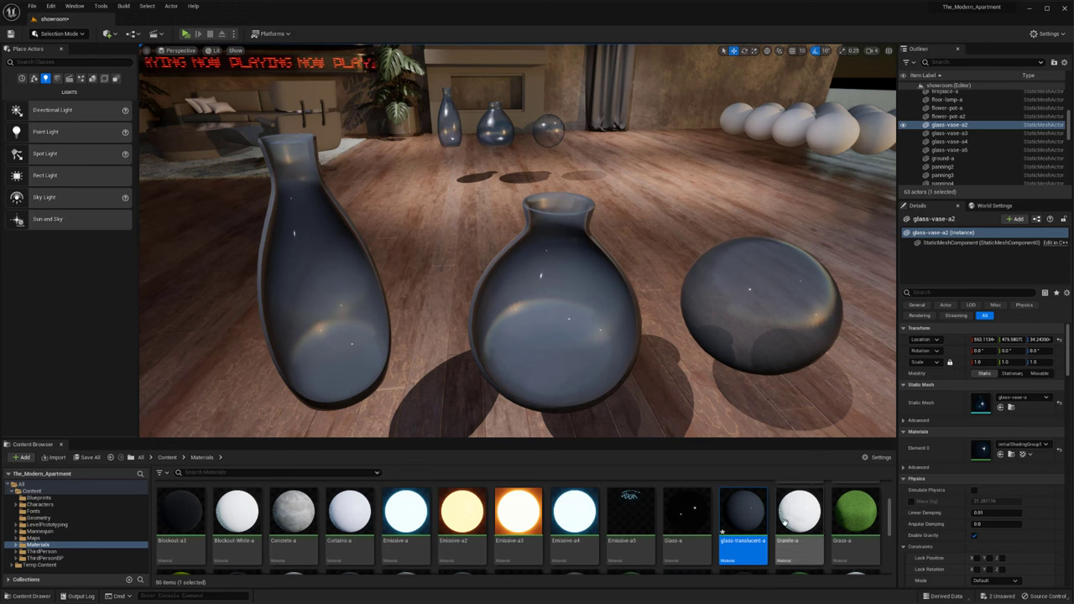
- Reopen the glass-translucent-a material, widen its editor window, and bring the Roughness constant into view
double_click(746, 514)
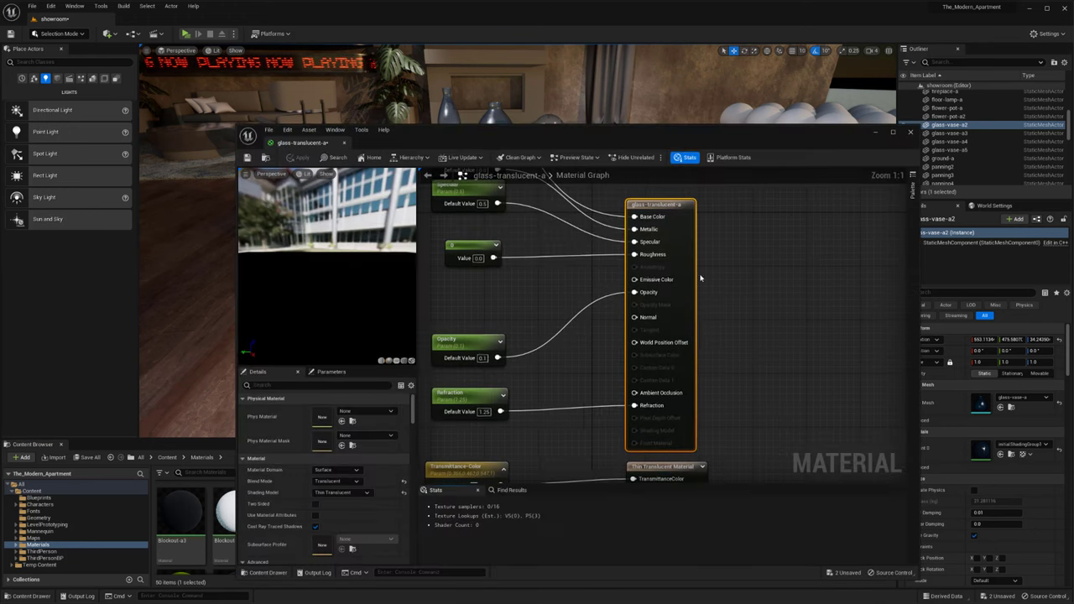
left_click_drag(665, 145, 597, 90)
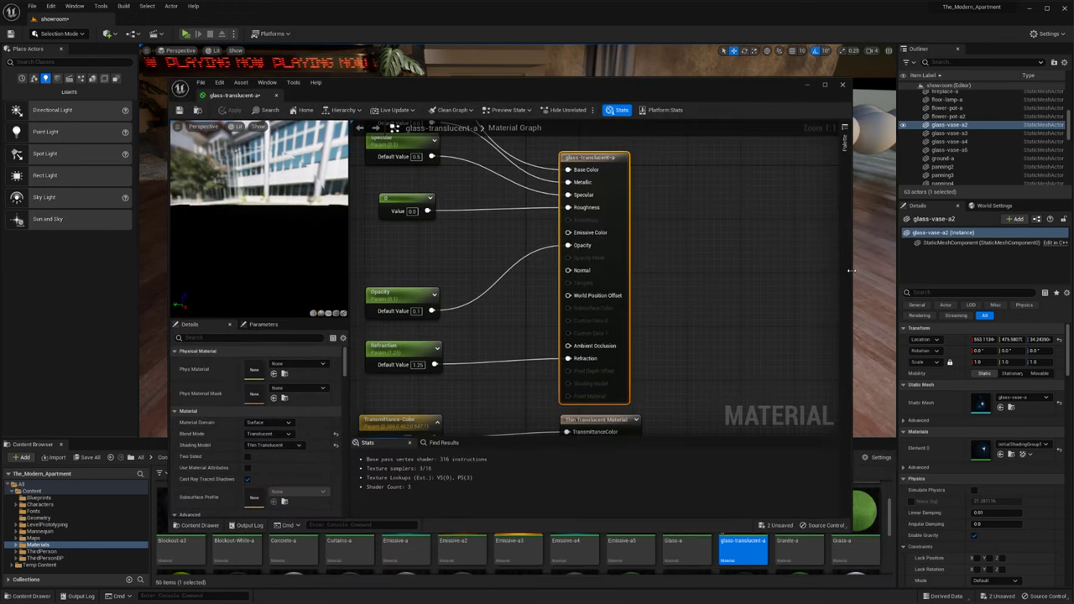
left_click_drag(851, 270, 886, 270)
scroll(707, 280, "down", 2)
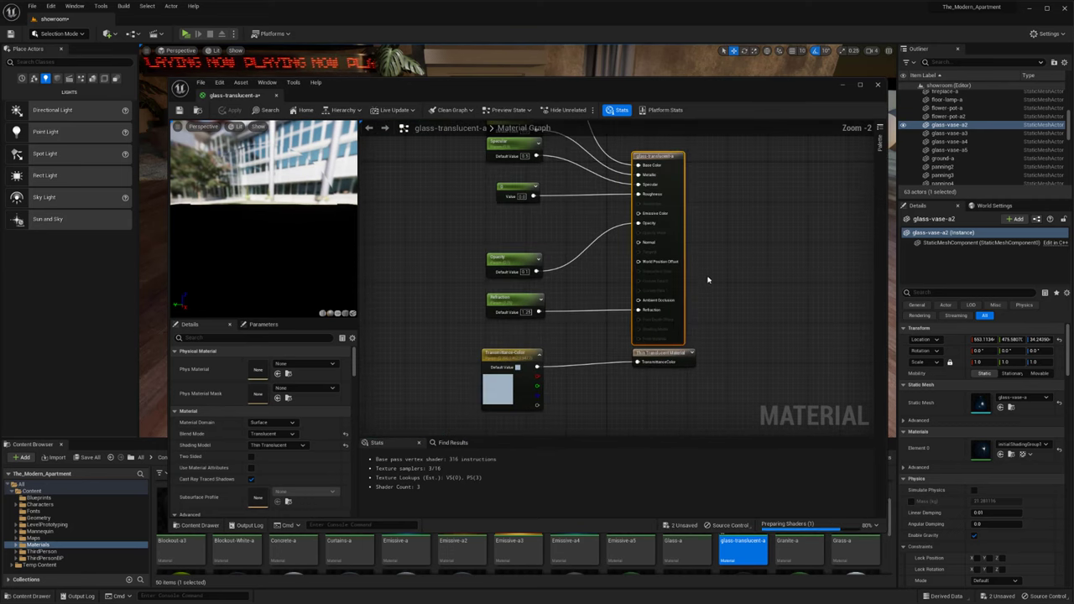
scroll(707, 279, "up", 1)
scroll(634, 288, "up", 1)
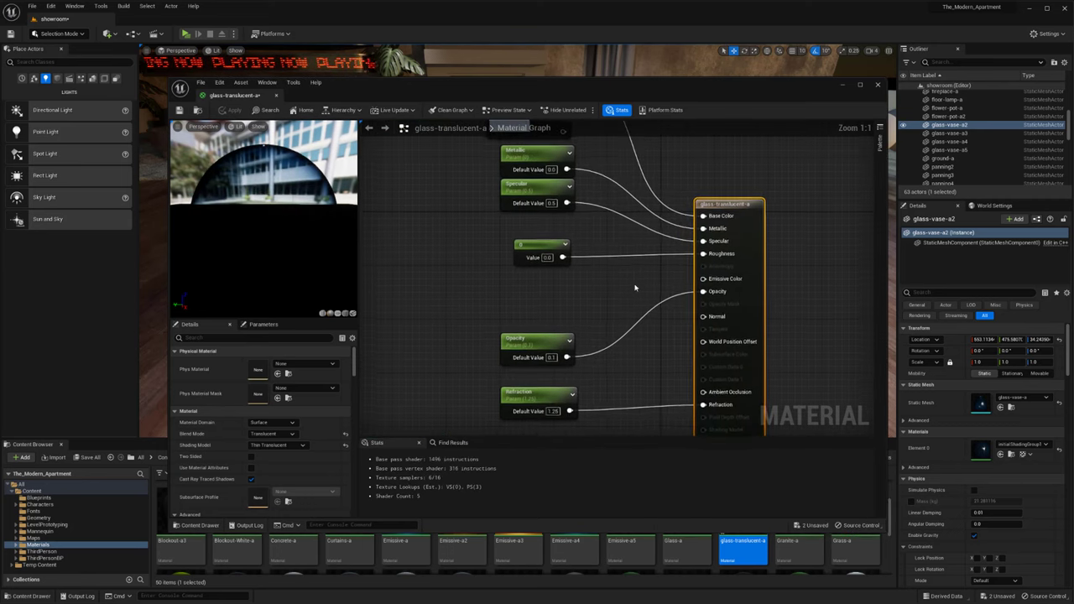
right_click_drag(635, 288, 674, 314)
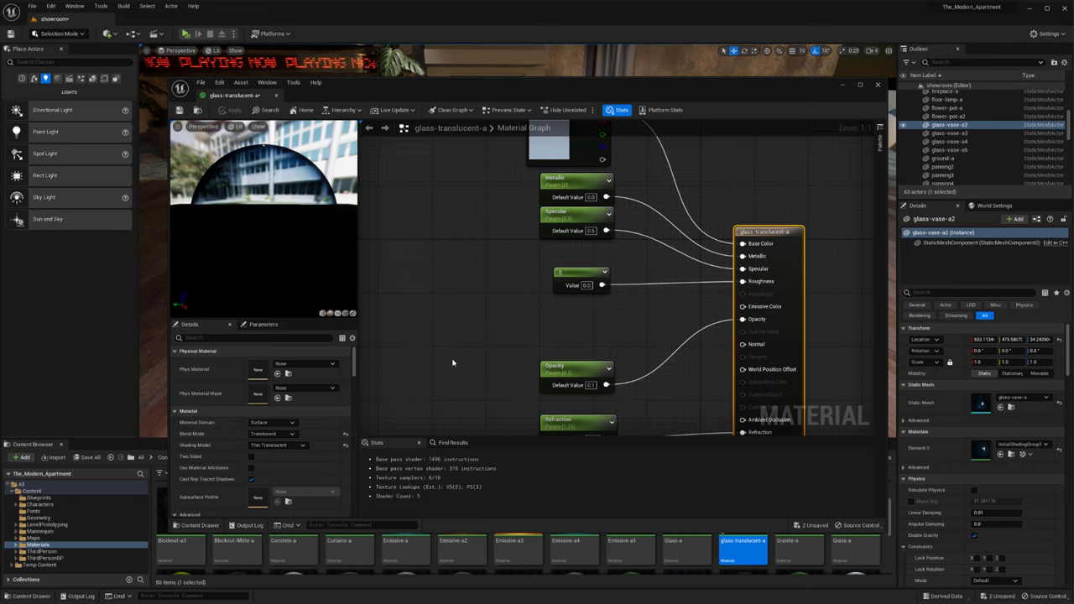
- Add the wood-c-output texture from the Materials/Grunge folder as a Texture Sample beside the Roughness constant, resizing the editor window to fit
left_click_drag(501, 78, 581, 38)
left_click_drag(518, 491, 520, 451)
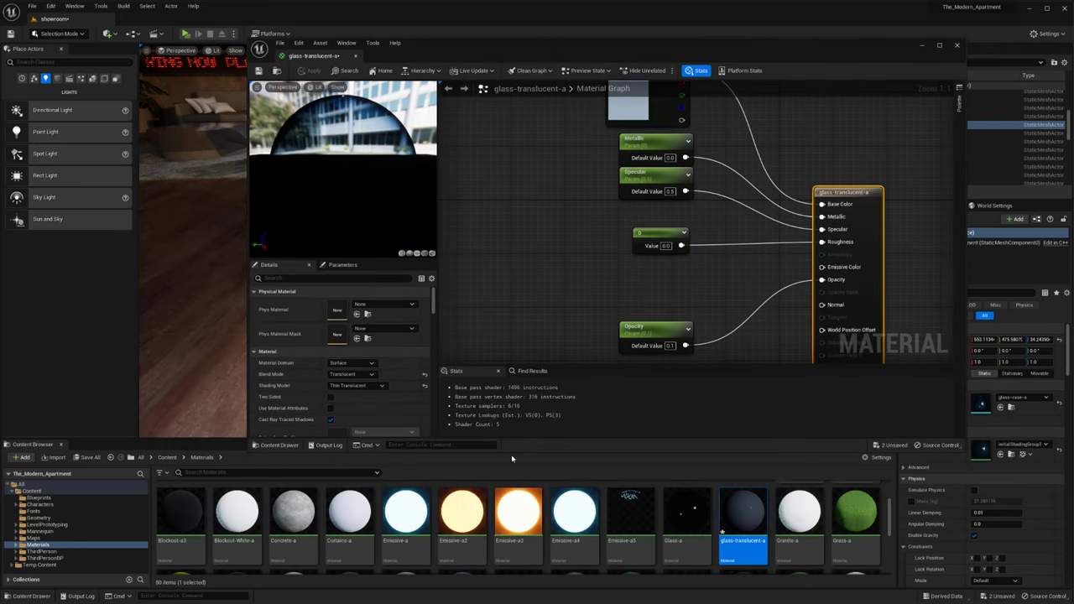
scroll(541, 513, "up", 2)
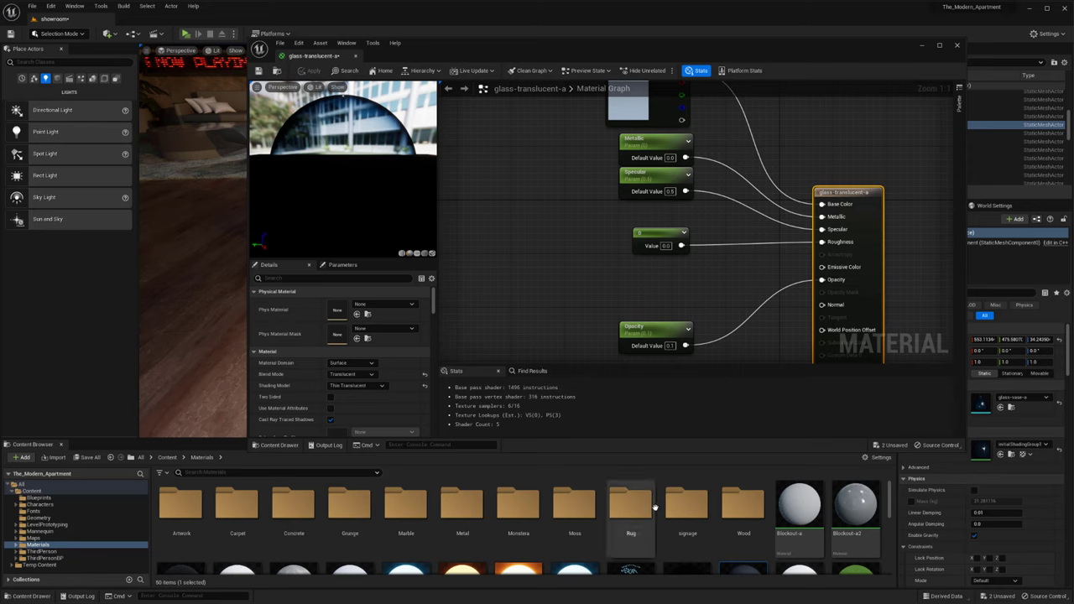
double_click(350, 505)
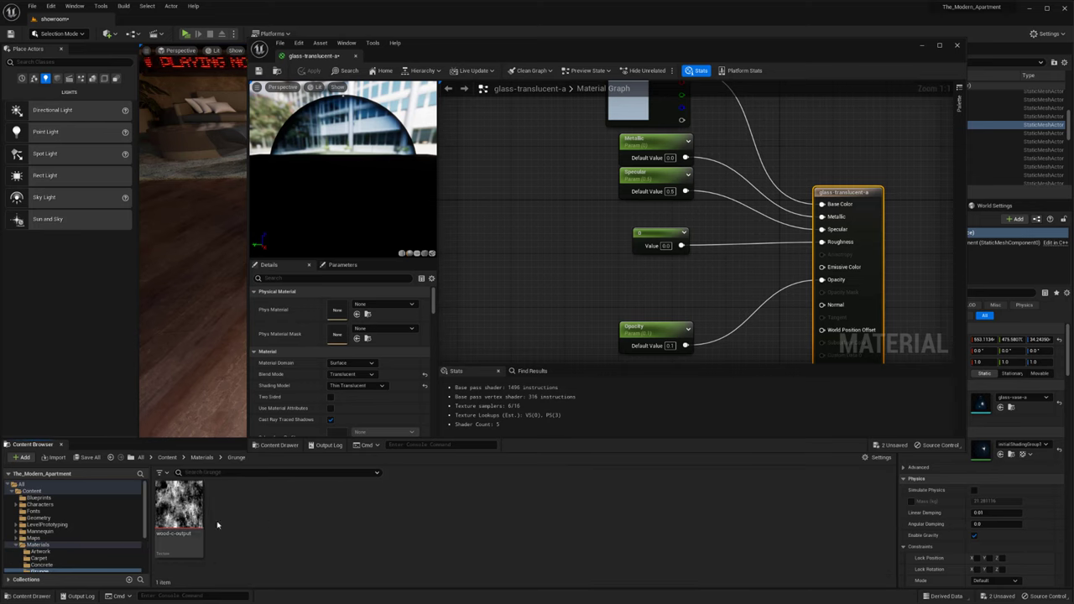
left_click(179, 508)
left_click_drag(179, 505, 512, 252)
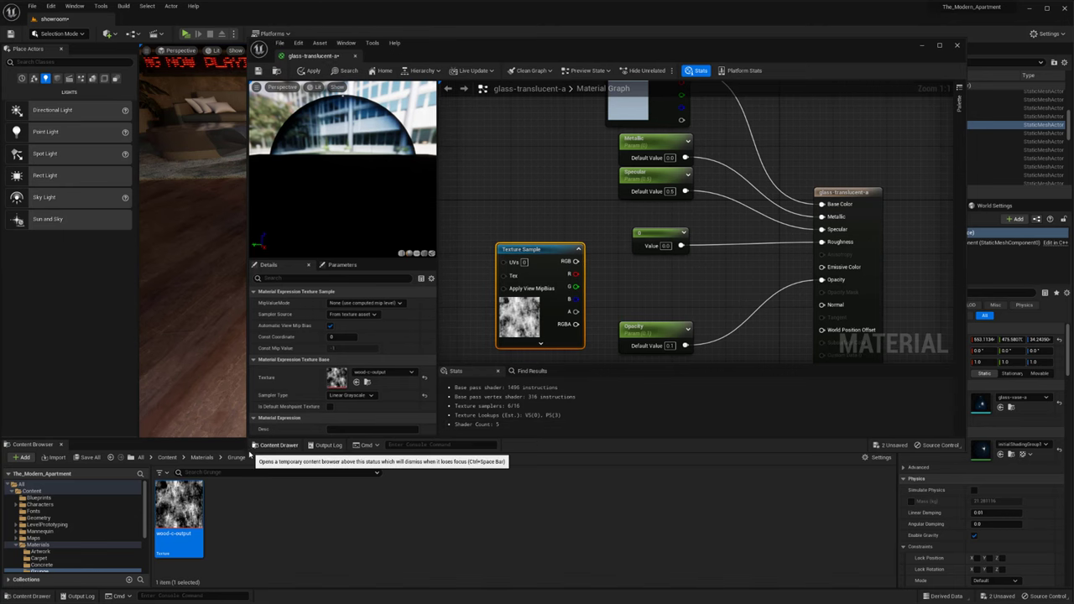
left_click_drag(246, 457, 153, 570)
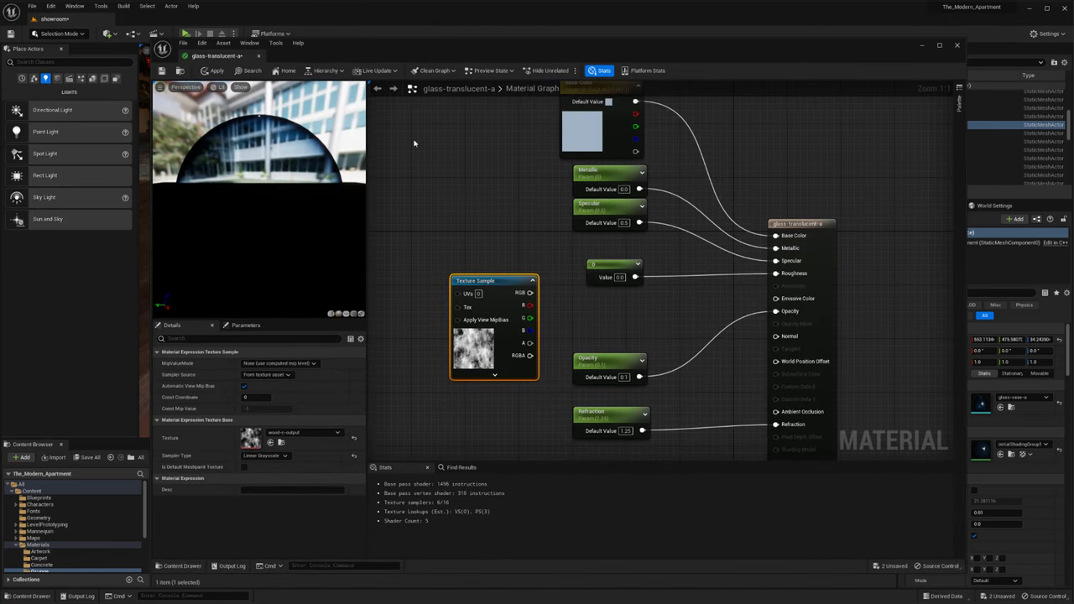
- Convert the wood-c-output Texture Sample to a Texture Object and move it farther from the material's output node
left_click_drag(393, 45, 362, 57)
right_click_drag(453, 206, 505, 179)
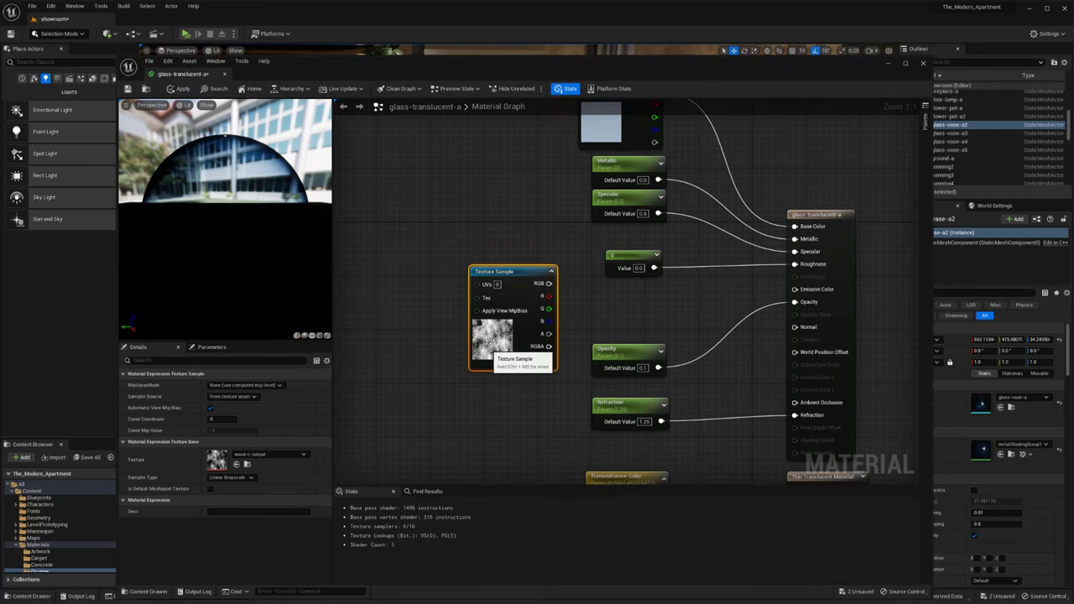
left_click_drag(508, 271, 398, 267)
right_click_drag(445, 239, 505, 234)
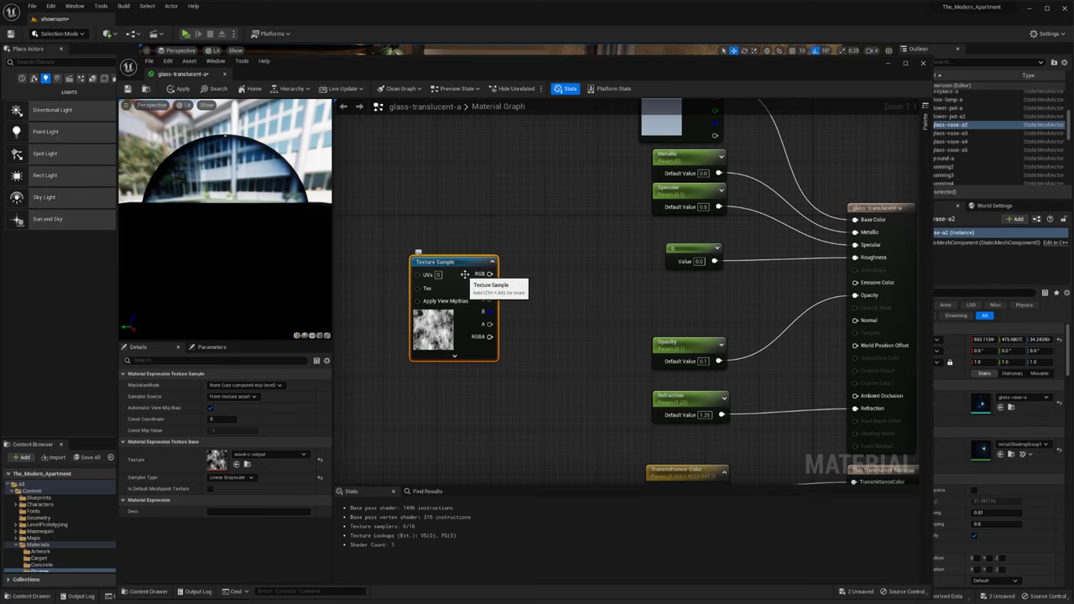
right_click(457, 286)
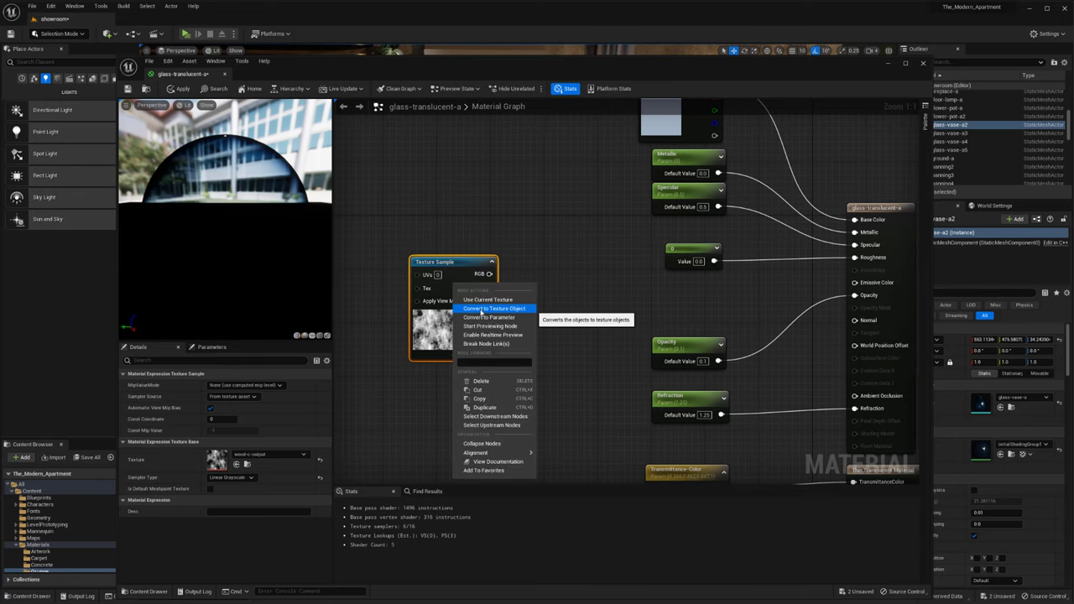
left_click(483, 309)
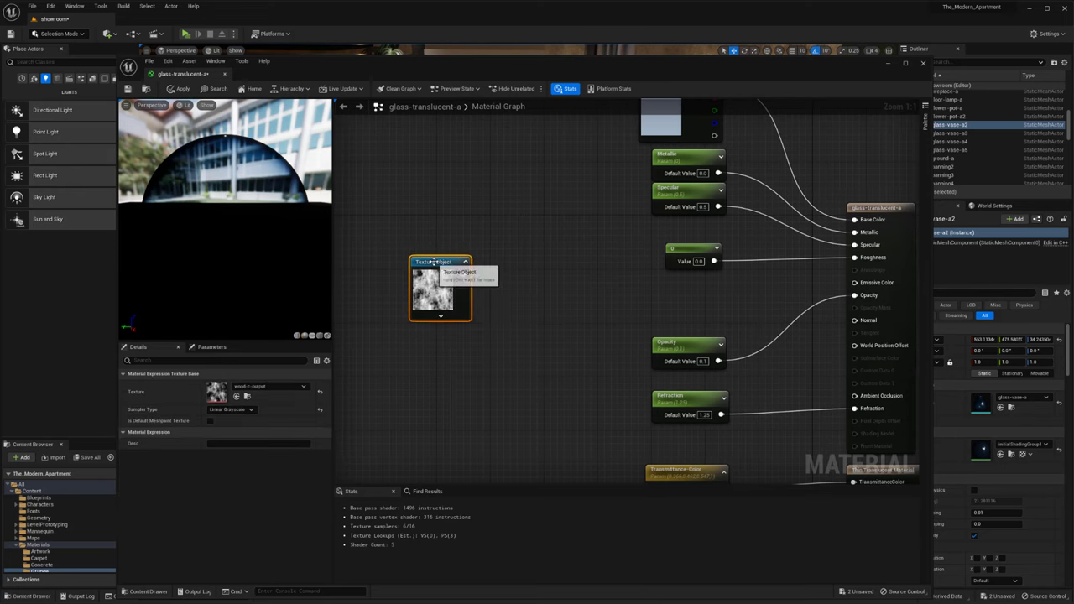
left_click_drag(426, 262, 364, 262)
left_click(448, 268)
right_click_drag(448, 269, 496, 274)
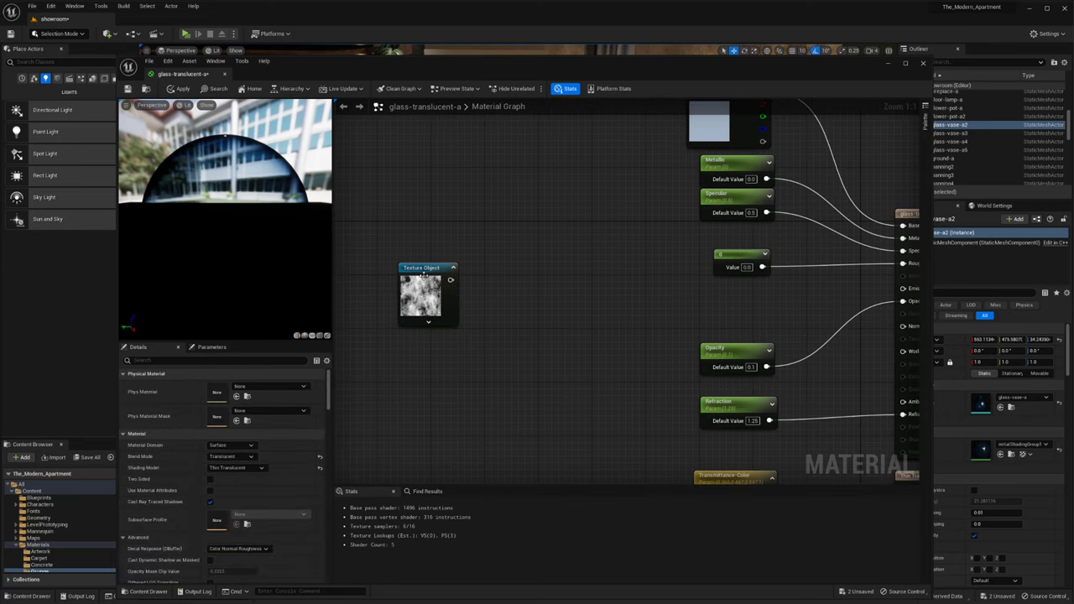
- Create a WorldAlignedTexture node fed by the Texture Object and place it right beside that node
mouse_move(423, 274)
left_mouse_down()
mouse_move(357, 271)
mouse_move(438, 272)
left_mouse_up()
type("wor")
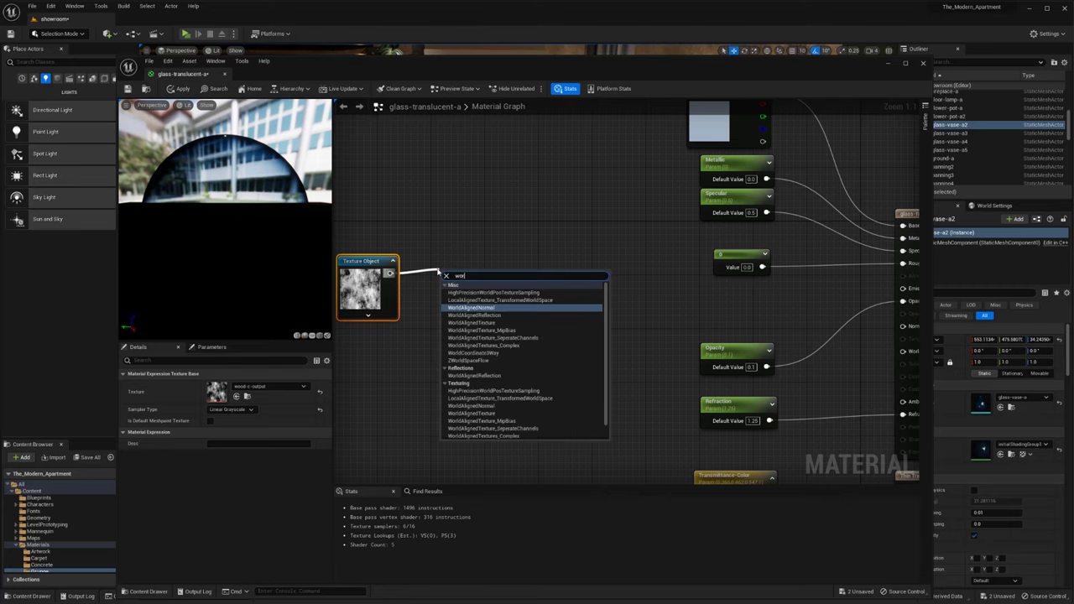
type("ld alg")
key("BackSpace")
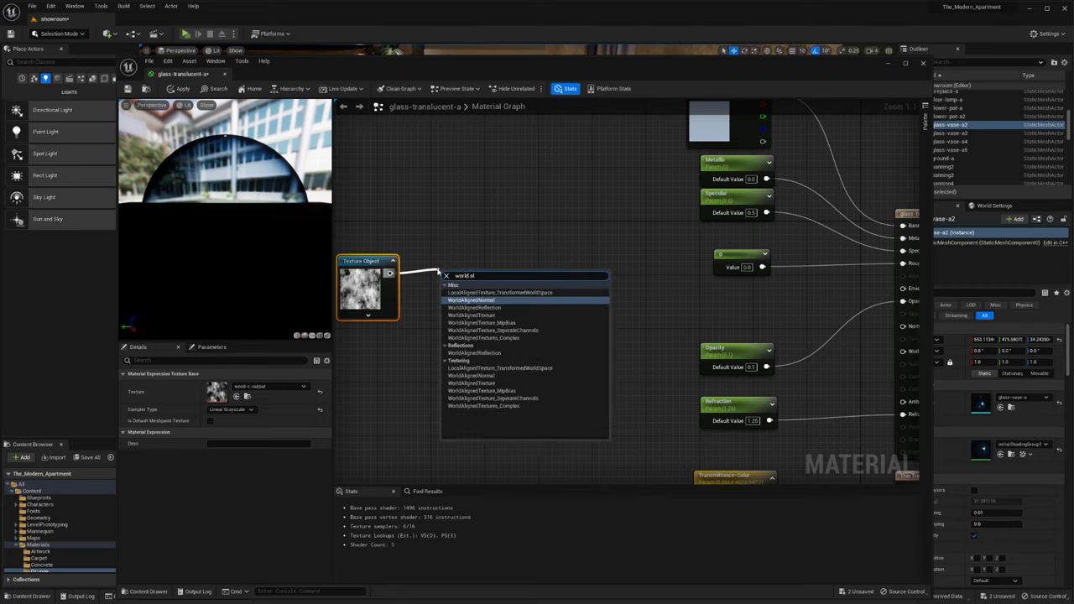
left_click(483, 315)
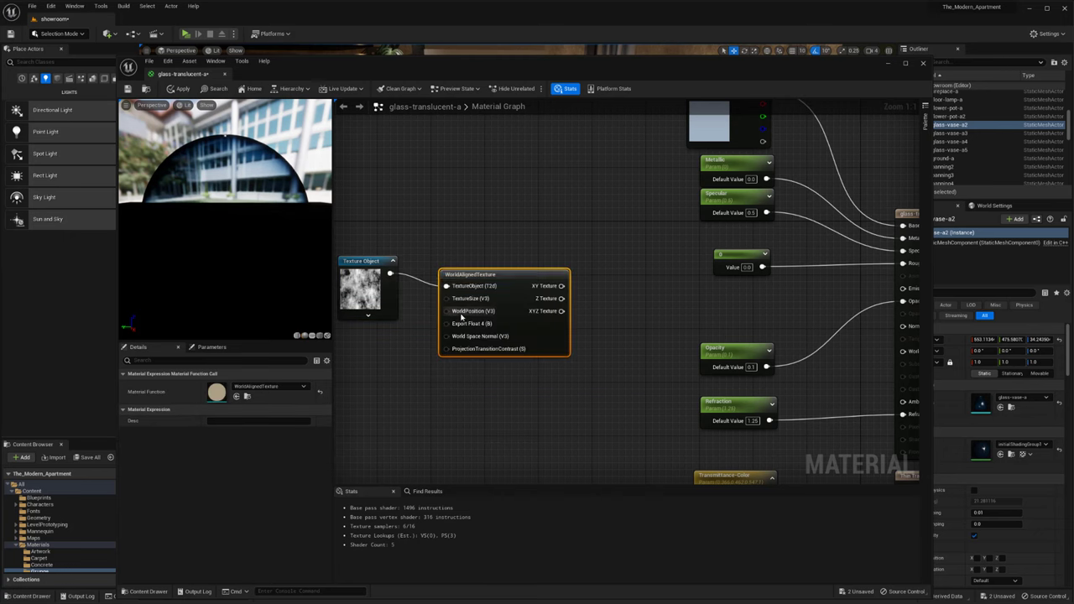
left_click_drag(483, 265, 456, 258)
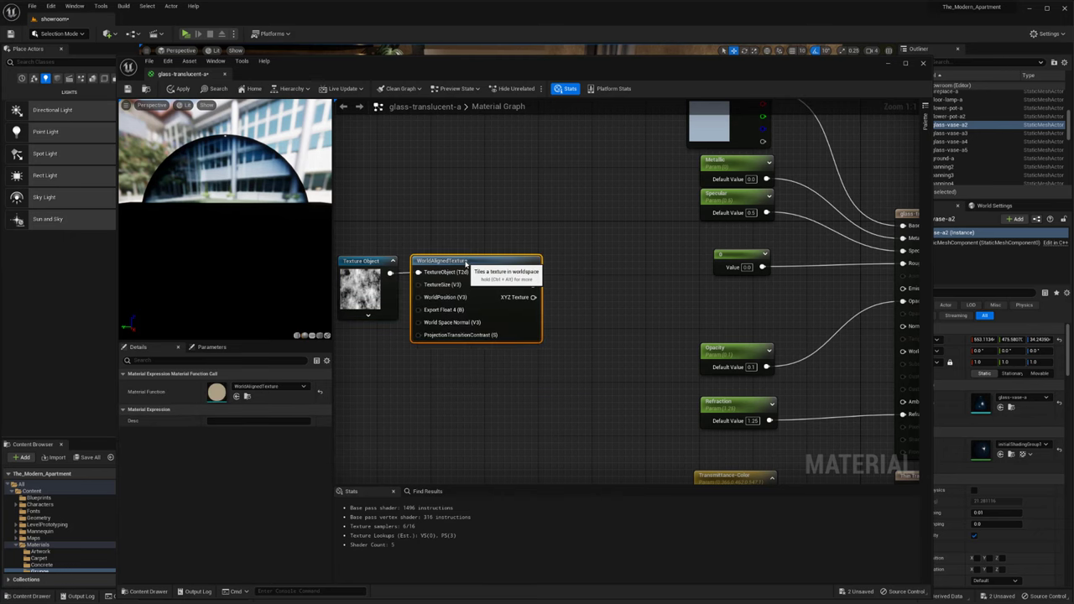
right_click_drag(553, 241, 469, 210)
left_click_drag(419, 230, 428, 230)
mouse_move(508, 229)
right_mouse_down()
mouse_move(567, 218)
mouse_move(510, 244)
right_mouse_up()
- Add a LinearInterpolate node between the WorldAlignedTexture and the Opacity parameter
left_click_drag(459, 282, 525, 277)
left_click(541, 243)
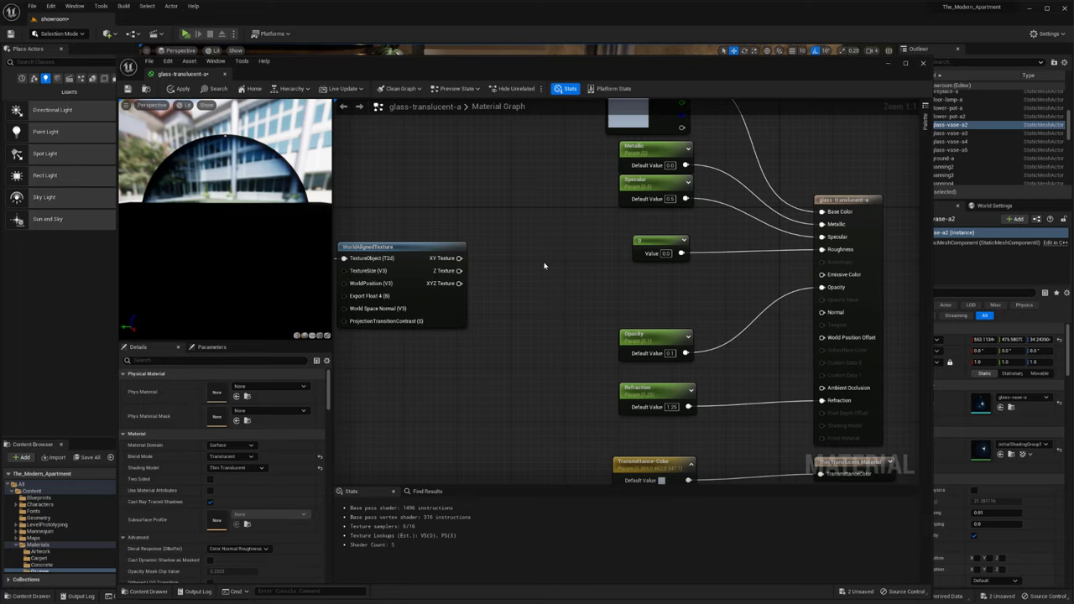
right_click(553, 277)
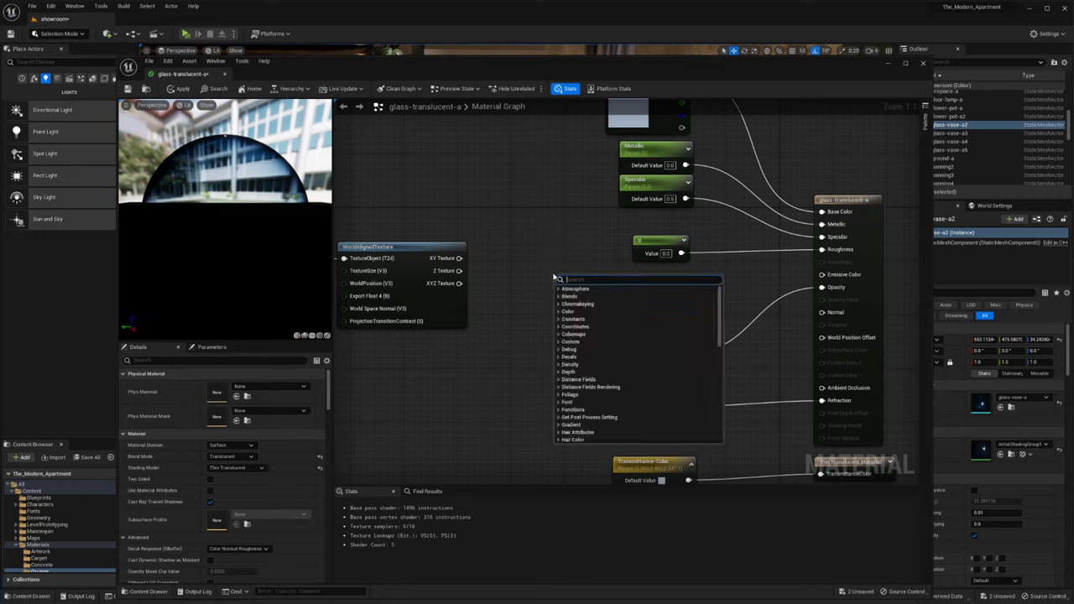
type("li")
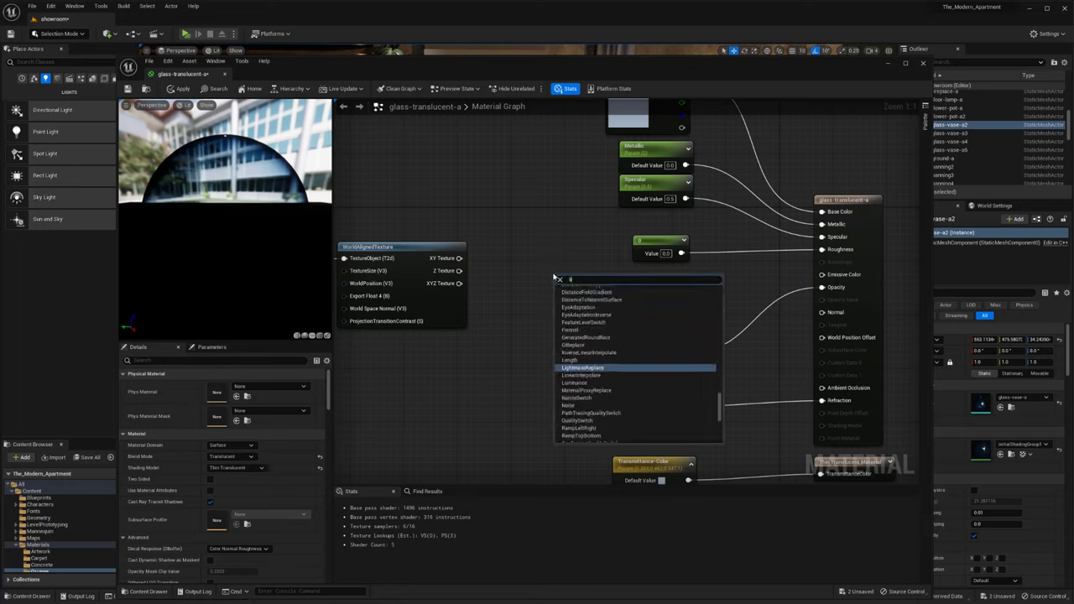
type("near")
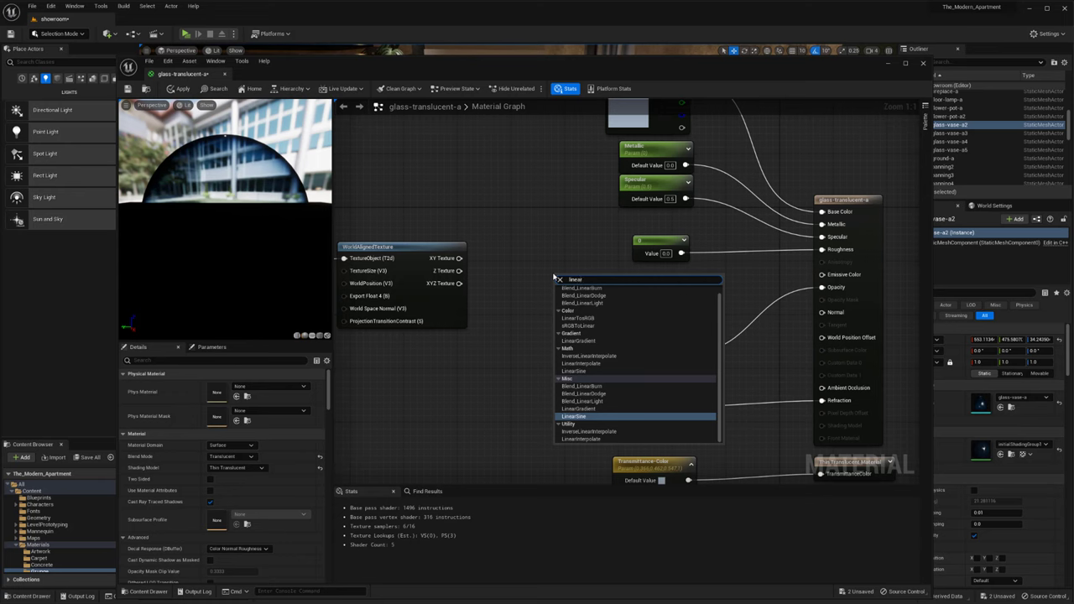
type(" inte")
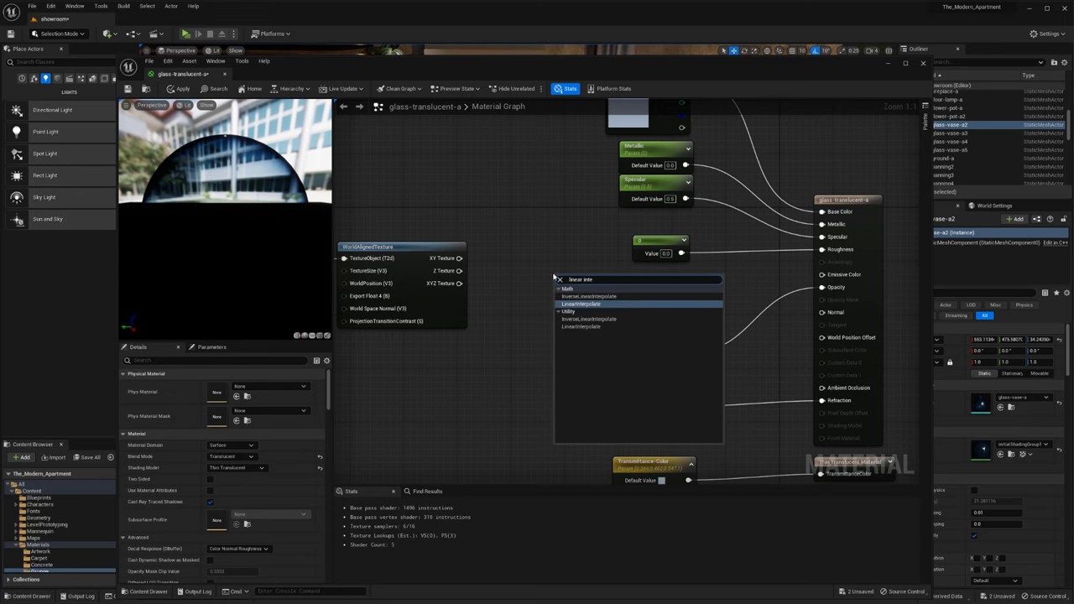
left_click(572, 304)
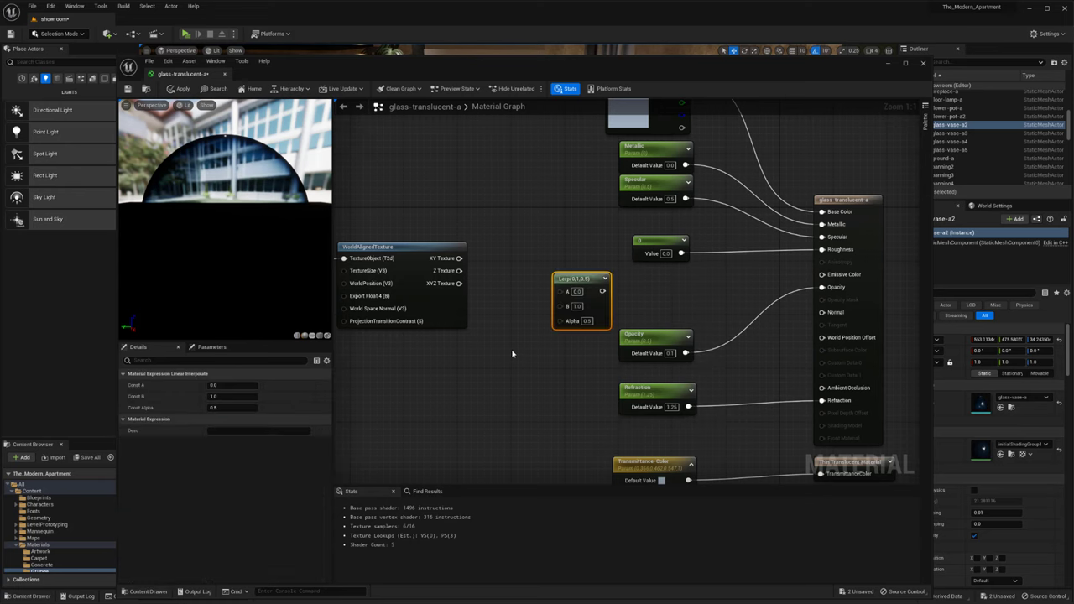
key("l")
left_click(575, 348)
left_click_drag(589, 354, 566, 340)
key("Delete")
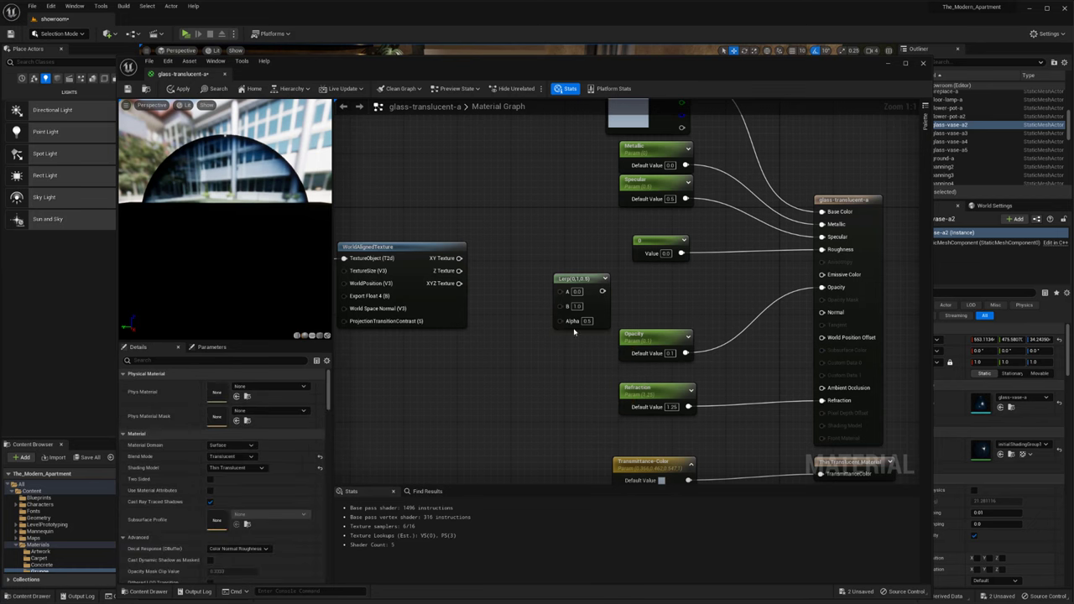
- Reposition the Lerp node near the Roughness constant and connect the WorldAlignedTexture's XYZ Texture output to its Alpha input
left_click_drag(585, 278, 550, 254)
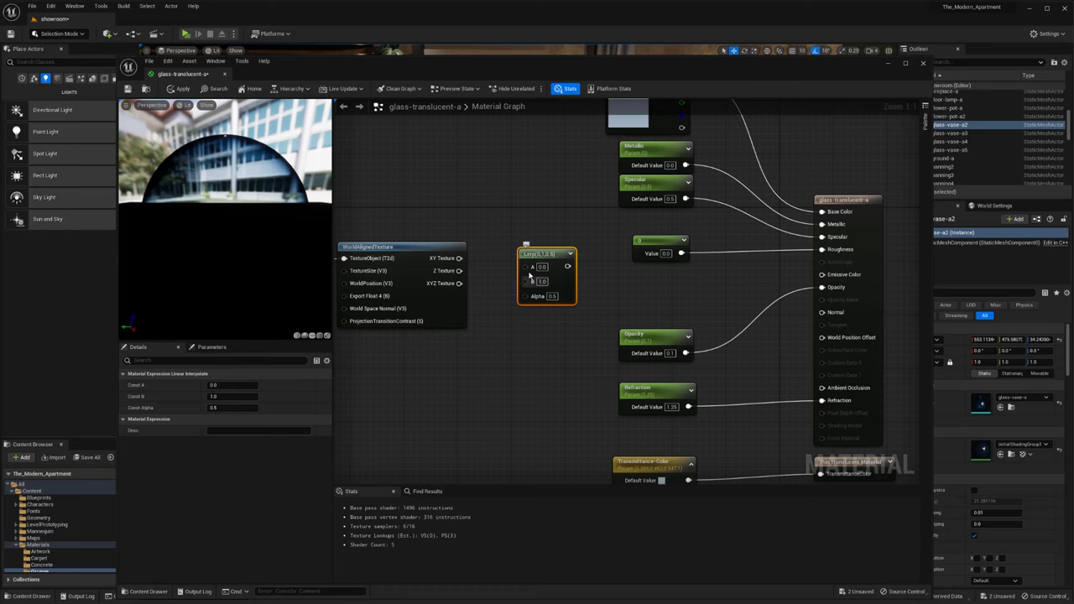
right_click_drag(527, 251, 543, 250)
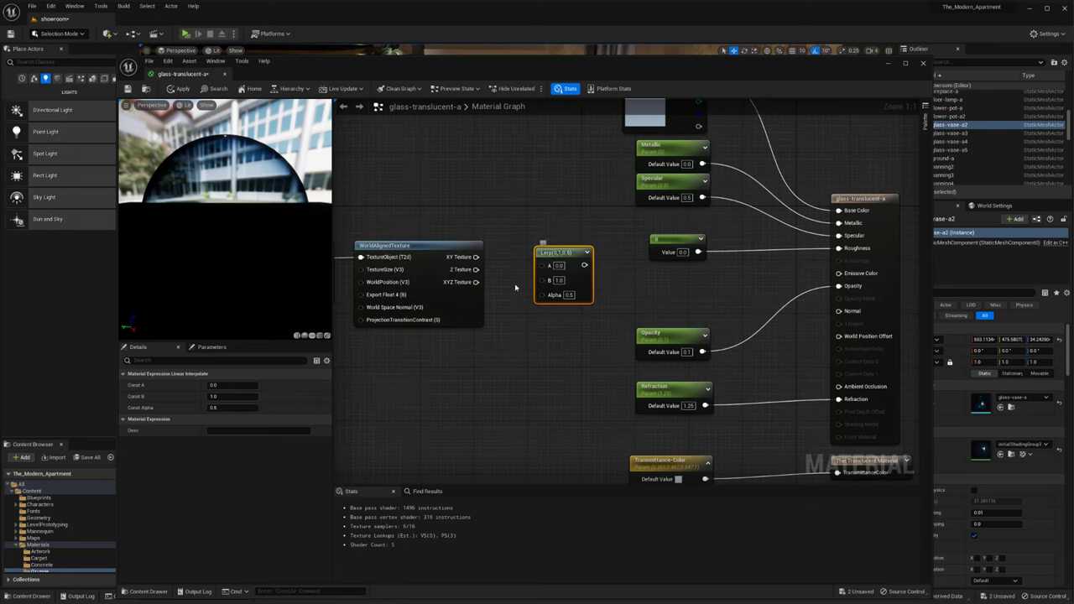
left_click_drag(476, 282, 582, 275)
- Feed two new Constant nodes into the Lerp's A and B inputs, and replace the old Roughness constant with the Lerp output
left_click(509, 209)
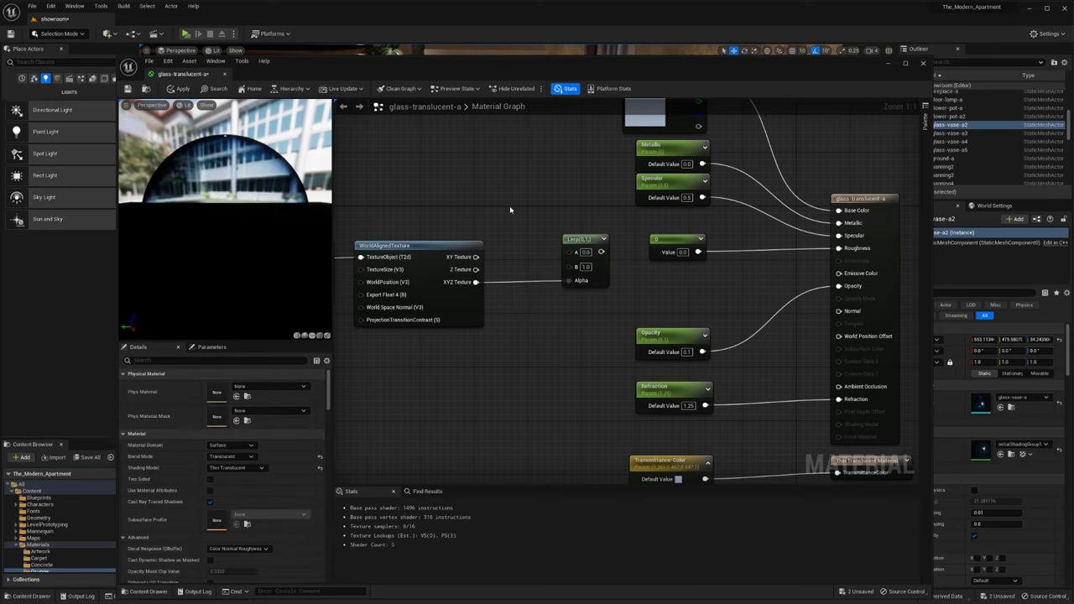
left_click(497, 204)
left_click(502, 245)
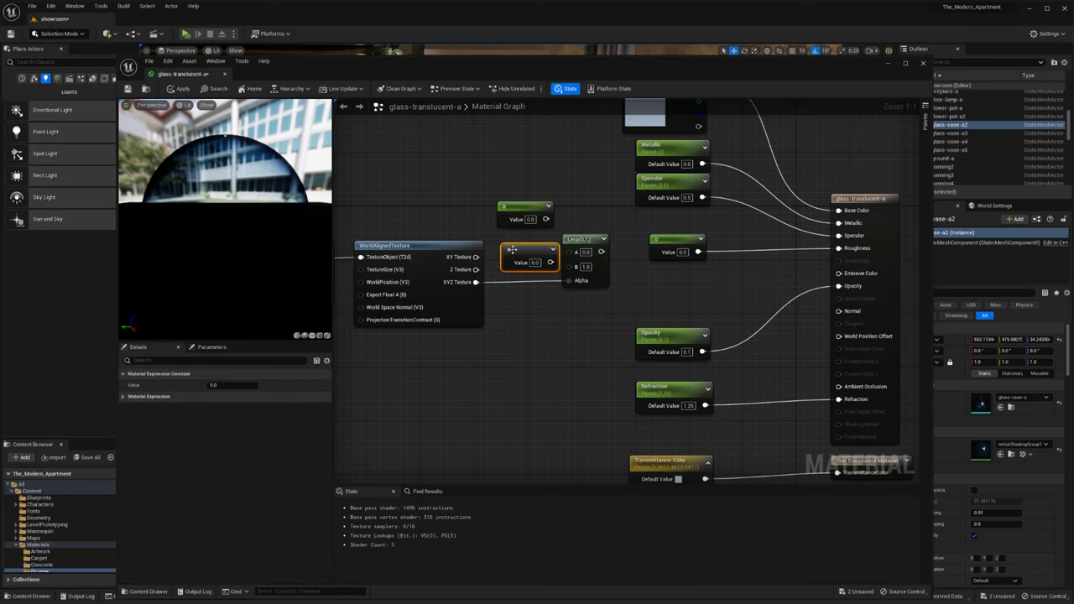
left_click_drag(533, 254, 576, 264)
left_click_drag(537, 218, 838, 247)
left_click(685, 242)
key("Delete")
- Convert the constant feeding the Lerp's A input to a parameter named Roughness-Min
right_click_drag(500, 216, 592, 221)
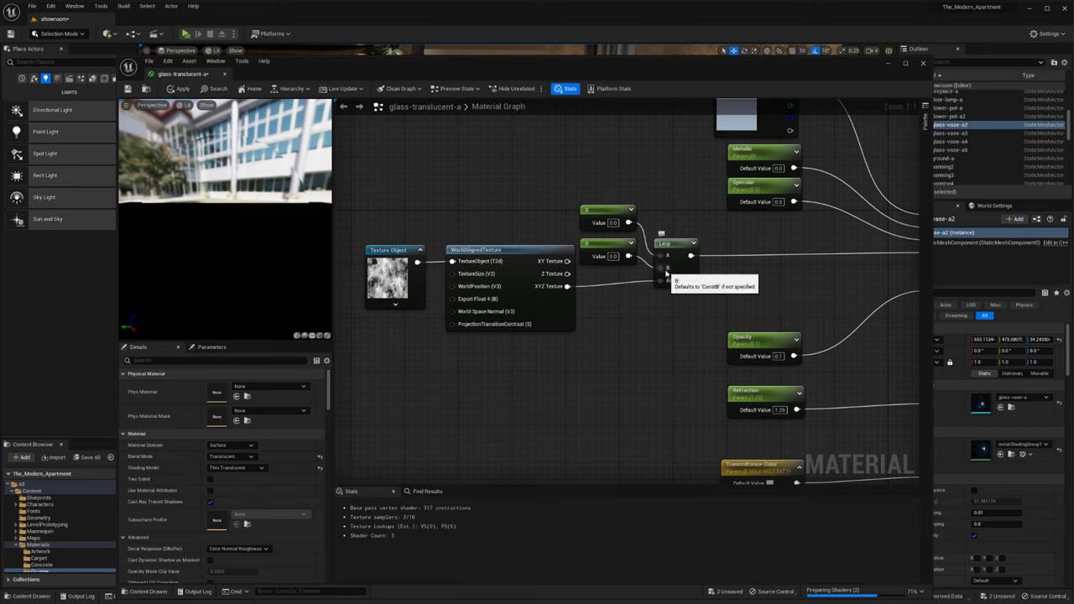
right_click(594, 220)
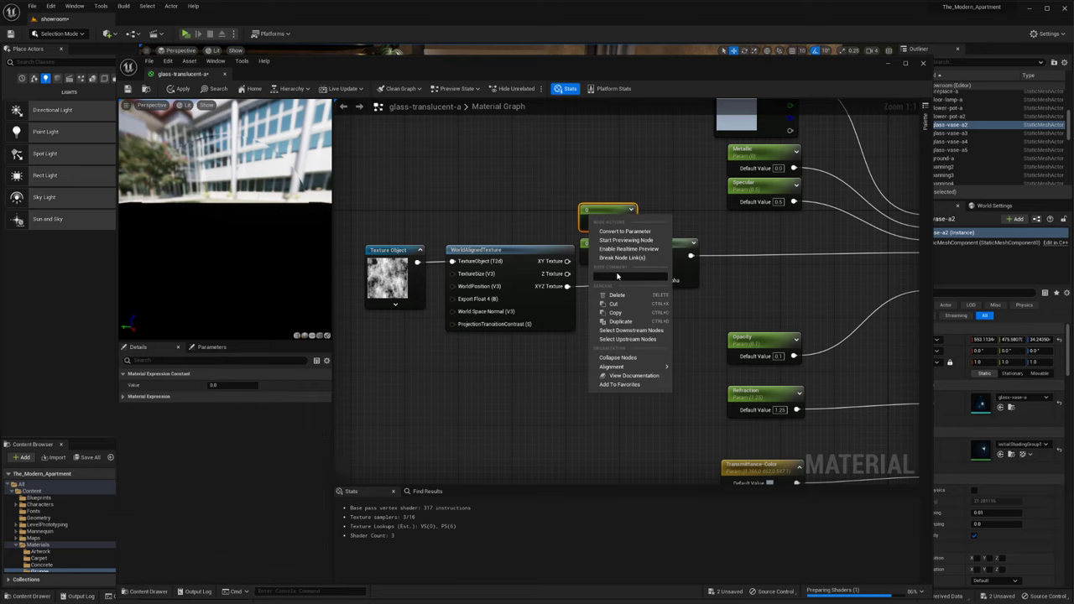
left_click(625, 231)
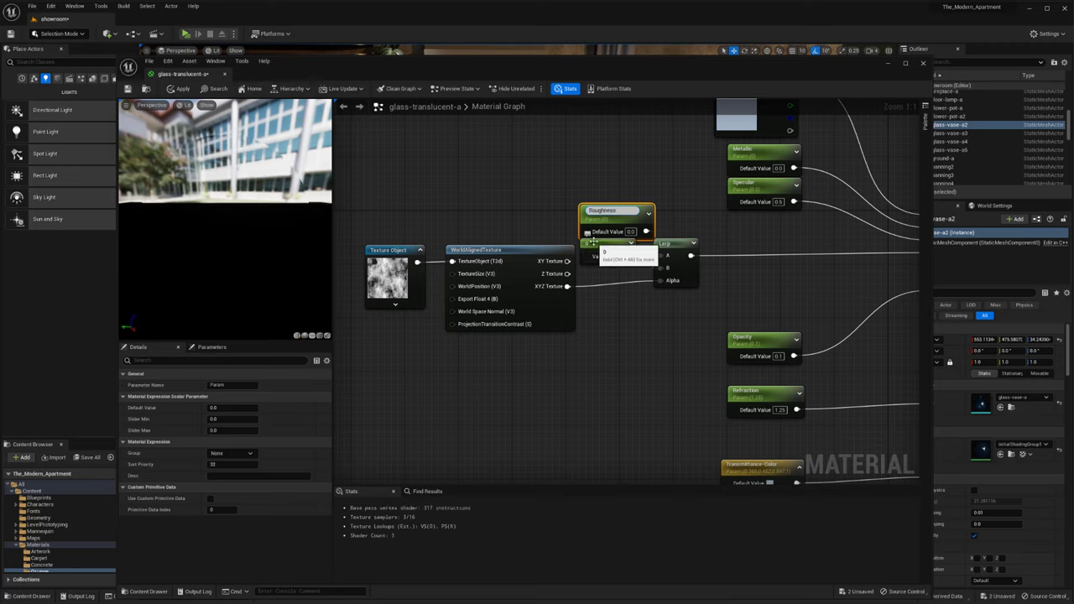
type("Roughness-min")
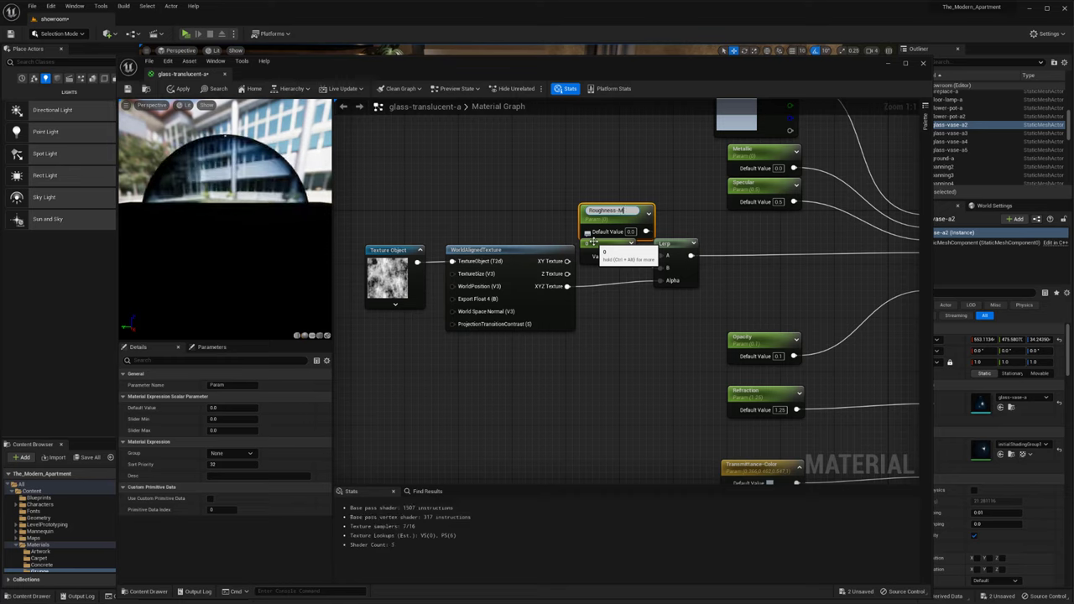
key("Return")
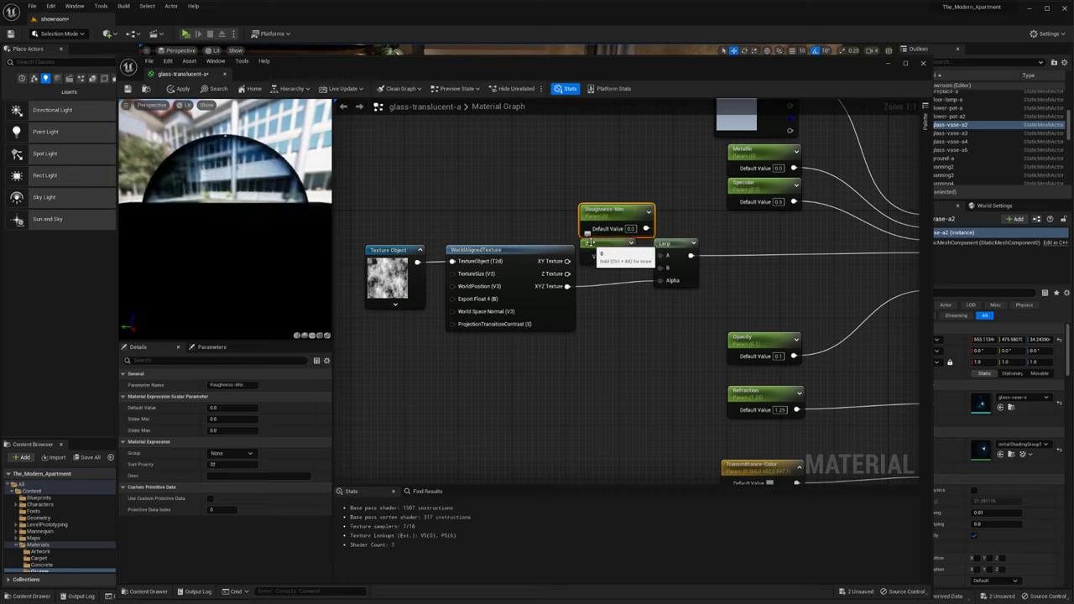
- Convert the constant feeding the Lerp's B input to a parameter named Roughness-Max, and move the Lerp clear of it
left_click(593, 242)
right_click(594, 244)
left_click(621, 263)
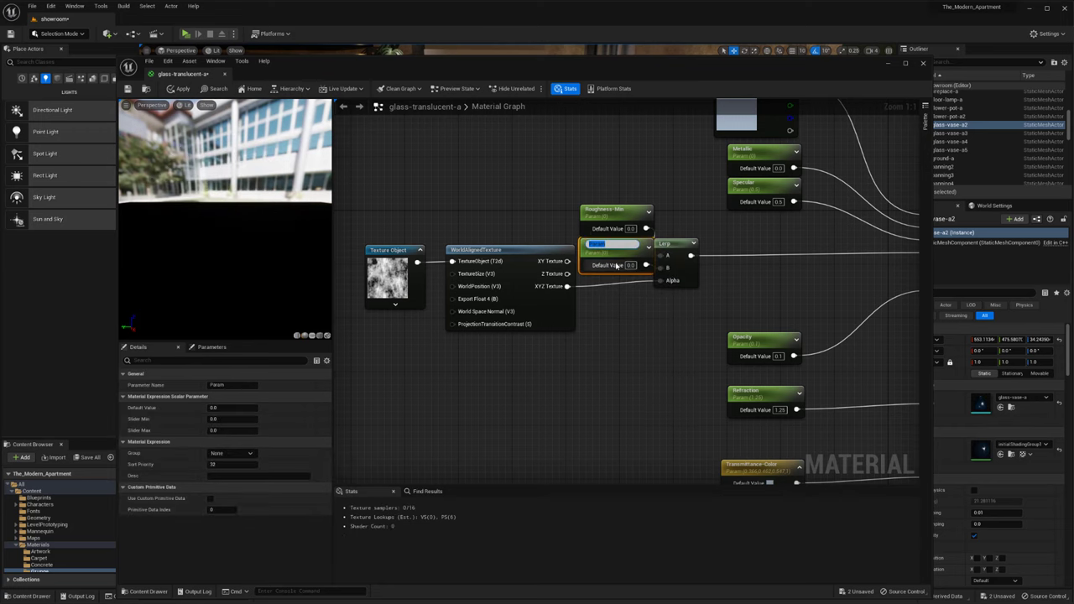
type("Roughness-Max")
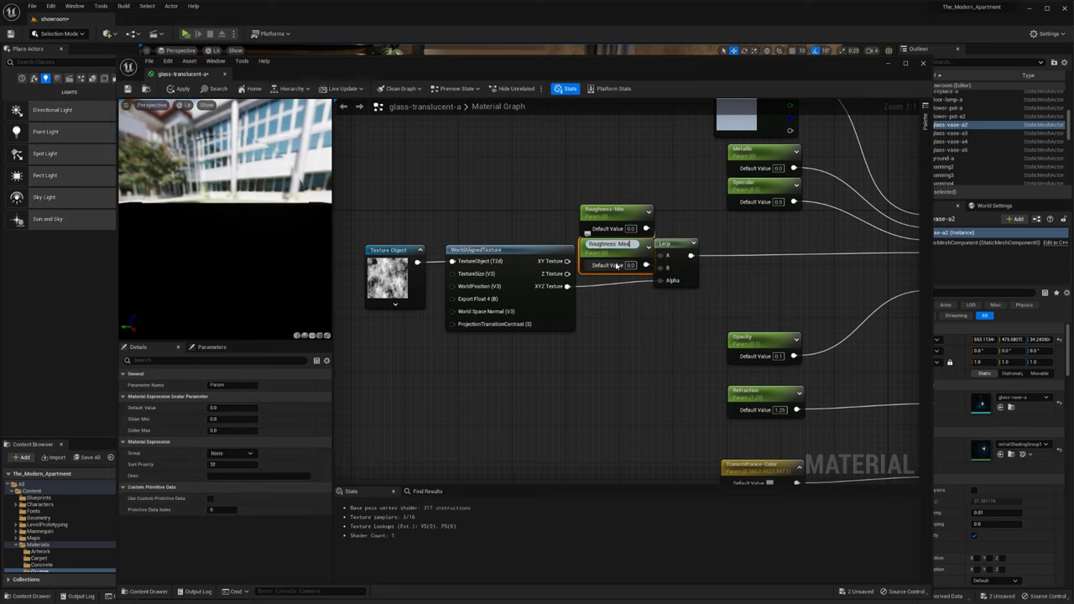
key("Return")
left_click_drag(685, 246, 702, 248)
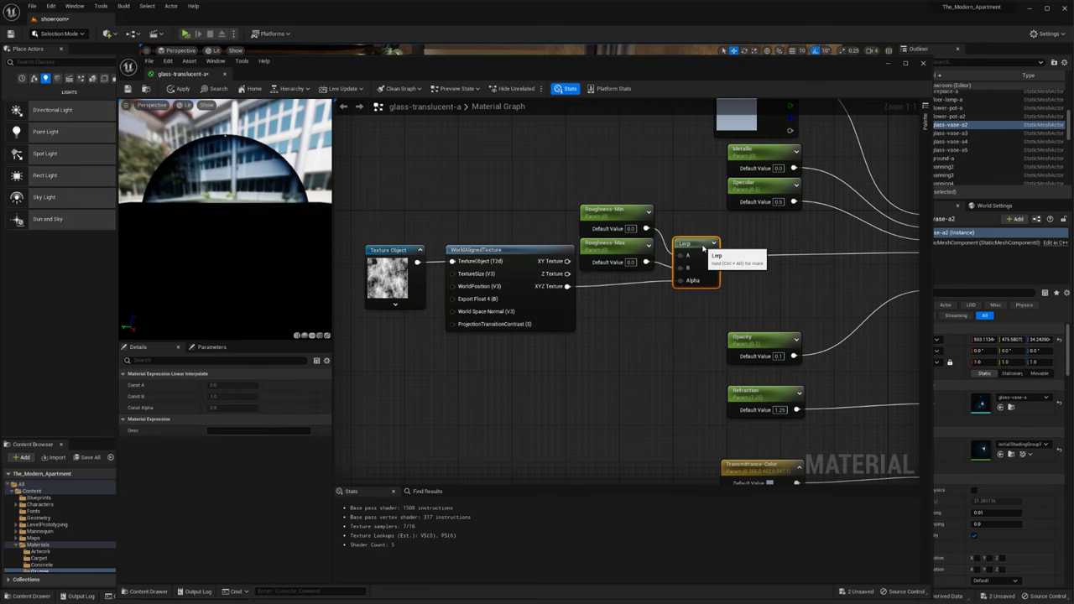
left_click(678, 217)
right_click_drag(678, 216, 651, 222)
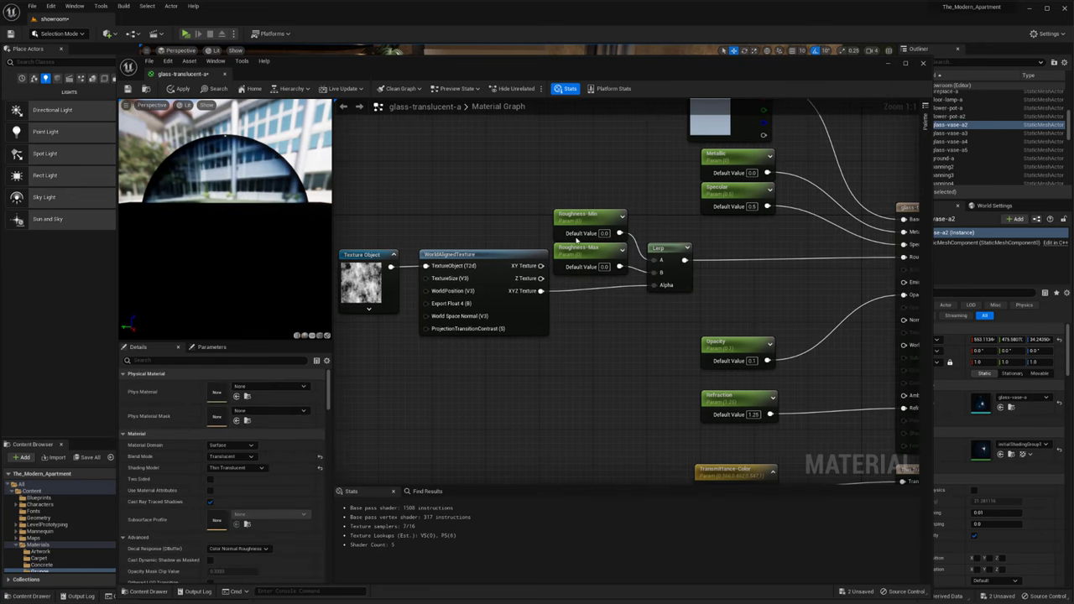
- Set the default value of Roughness-Min to 0.3 and Roughness-Max to 0.5, and apply the material changes
left_click(577, 216)
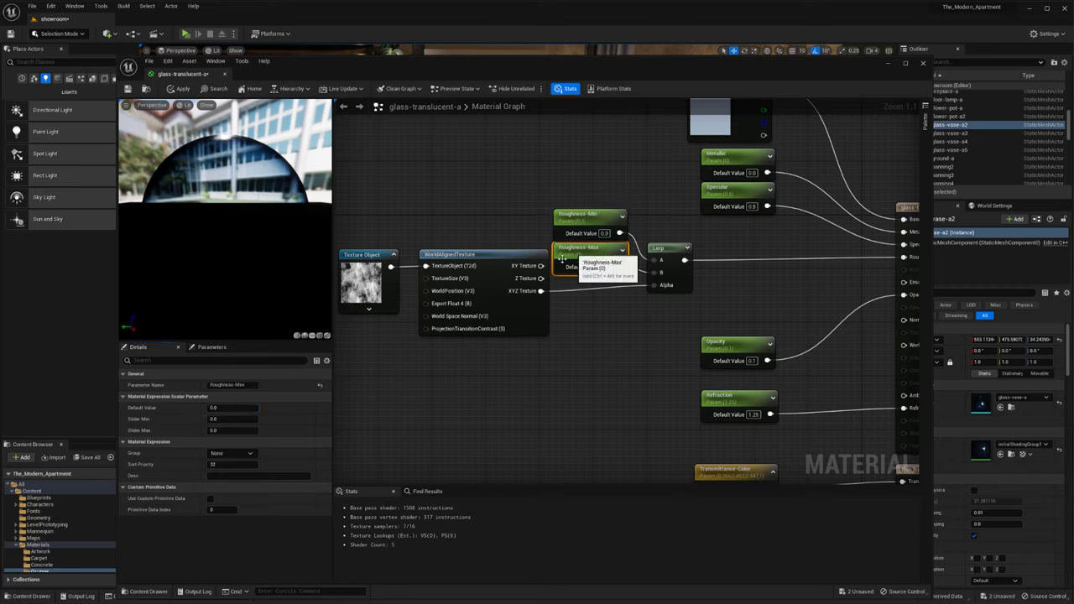
left_click(585, 253)
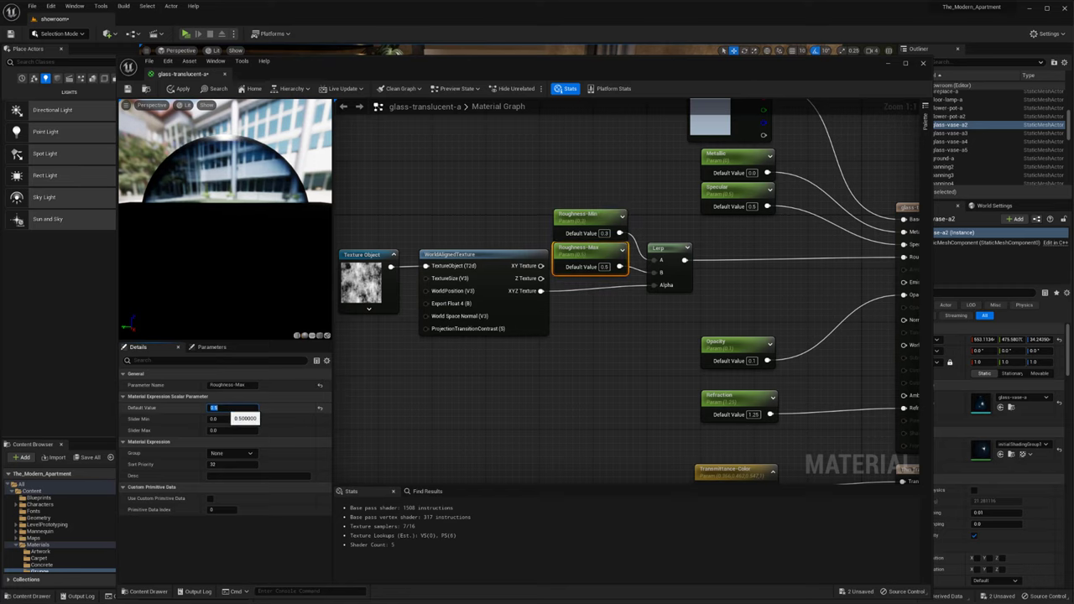
left_click(181, 89)
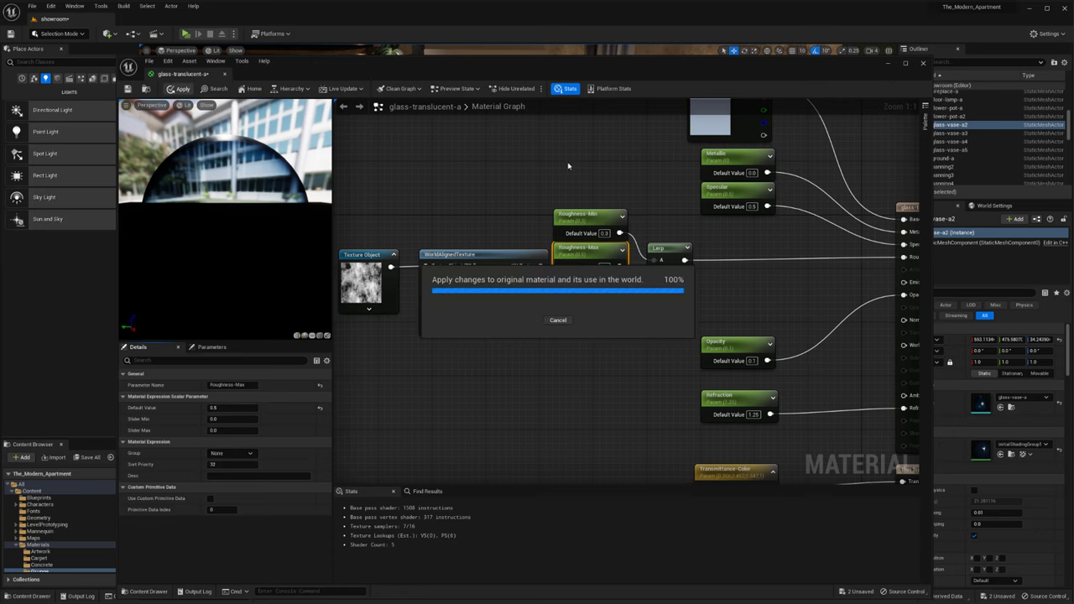
- Move the material editor aside to examine the roughness on the glass vases up close, and bring the editor back over the viewport
left_click_drag(524, 75, 1048, 88)
middle_click_drag(537, 235, 587, 277)
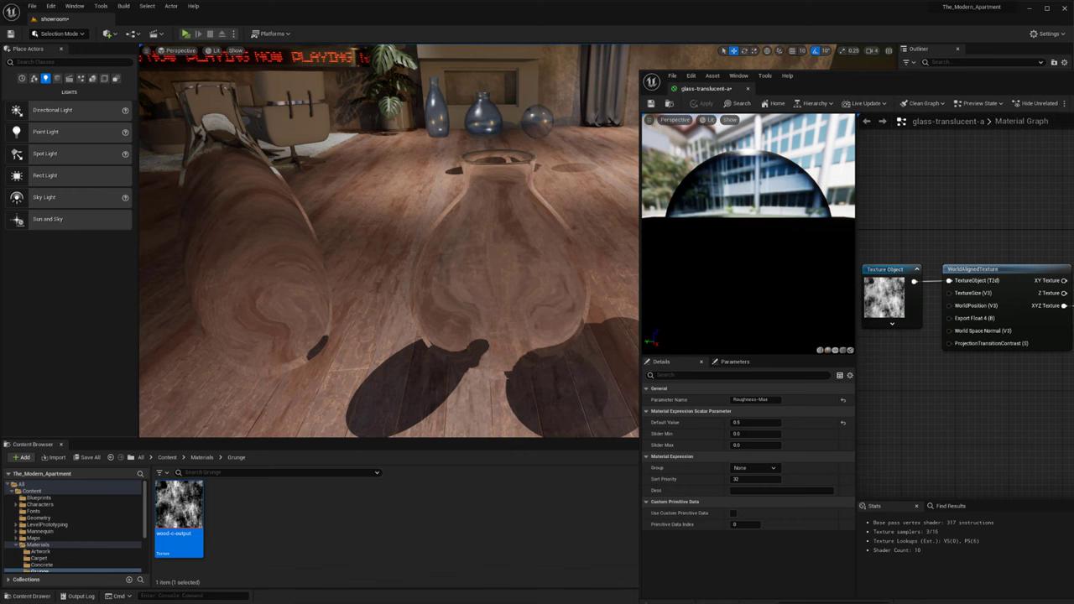
left_click_drag(831, 82, 817, 78)
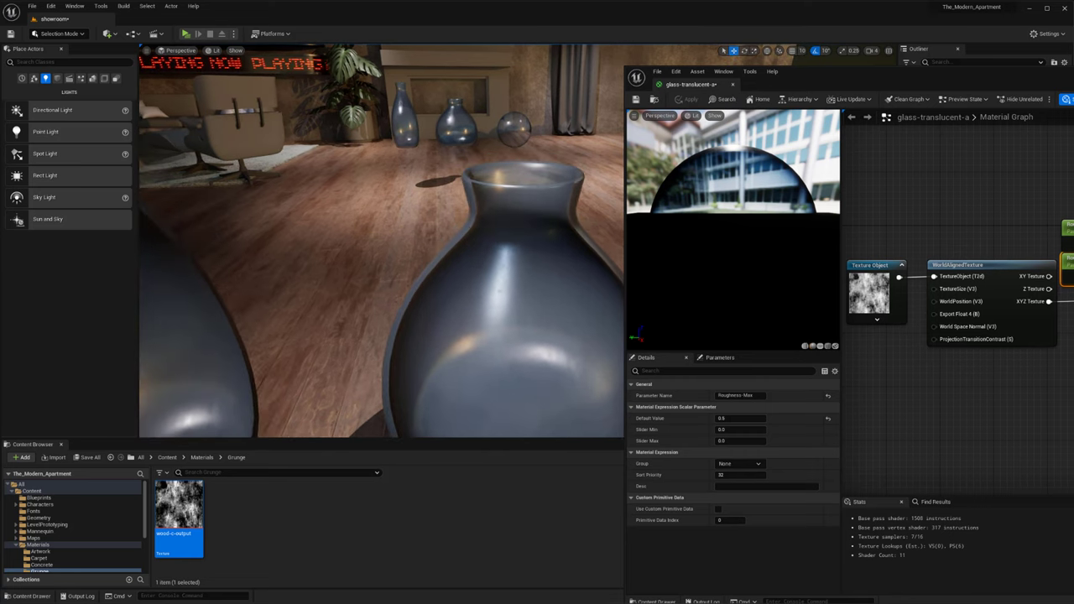
left_click_drag(808, 83, 333, 52)
scroll(608, 330, "down", 2)
scroll(565, 297, "up", 2)
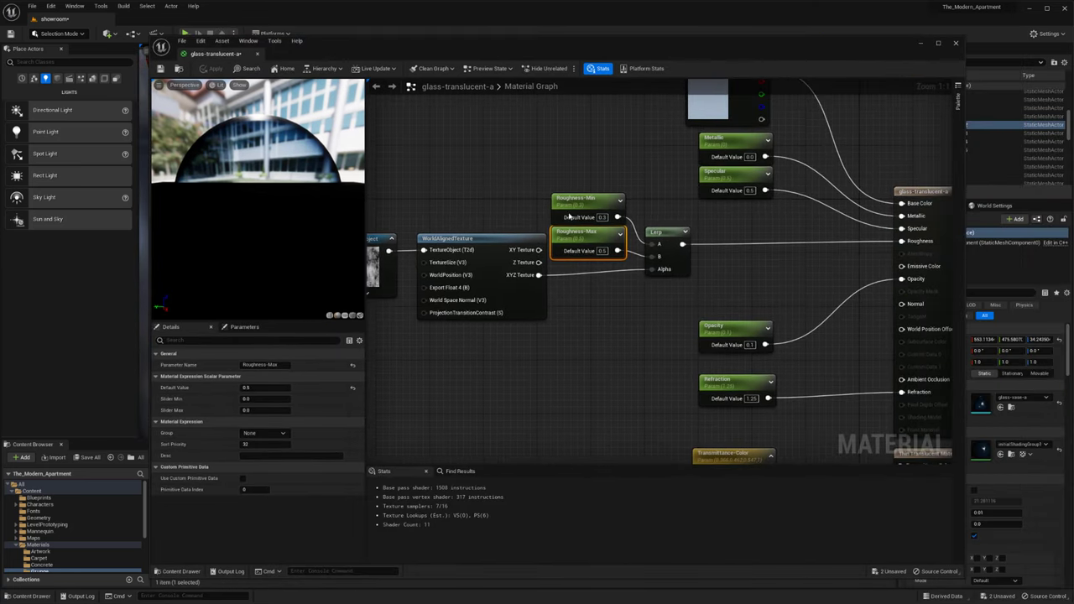
- Set the default value of Roughness-Min to 0.1 and Roughness-Max to 0.3, apply the changes, and check them on the vases
left_click(587, 200)
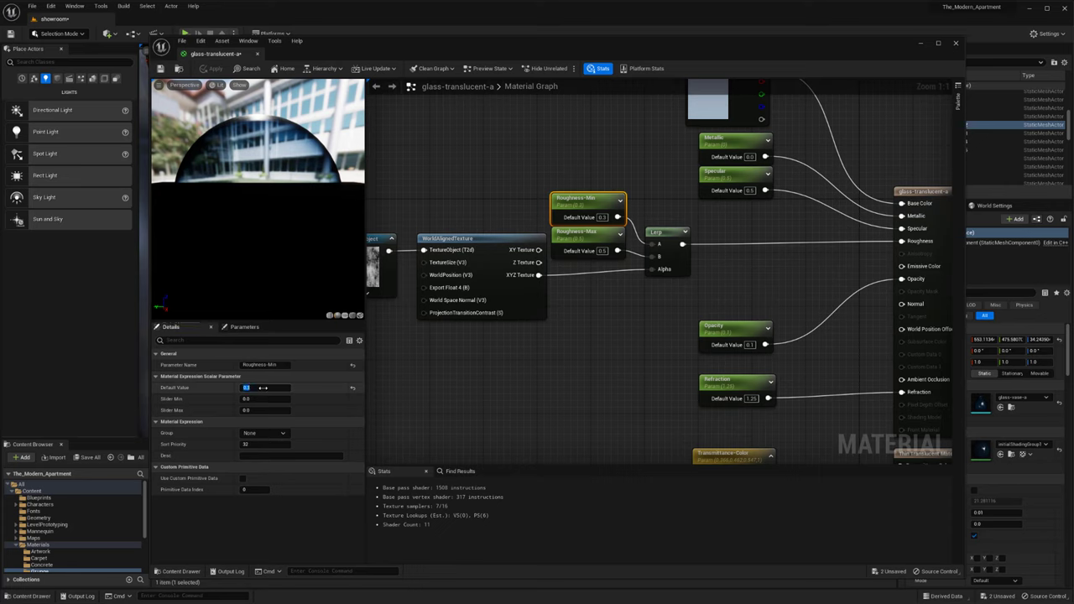
left_click(573, 362)
left_click(587, 232)
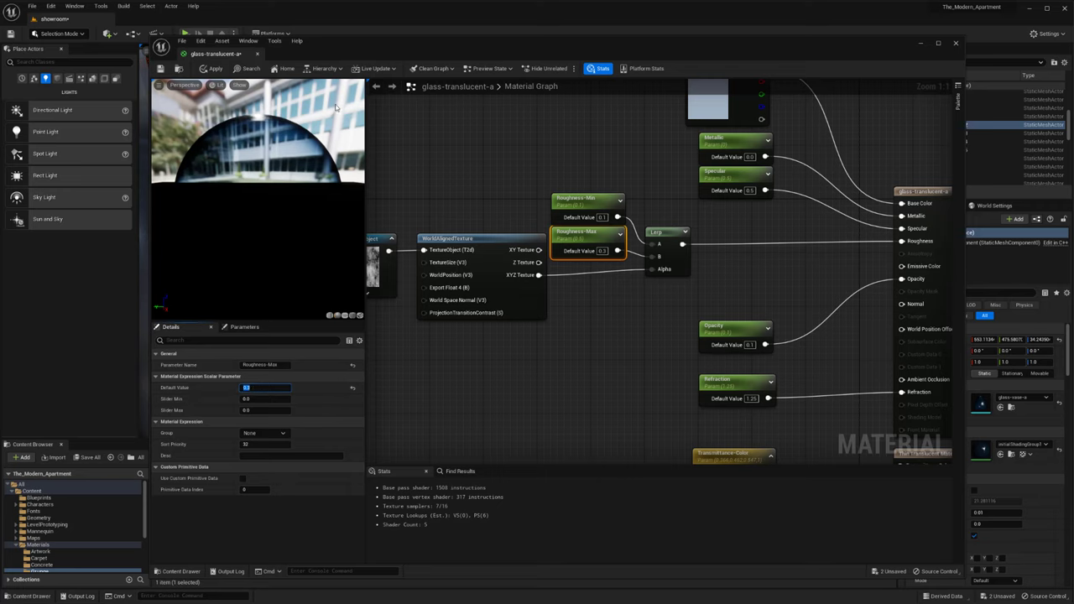
left_click(214, 68)
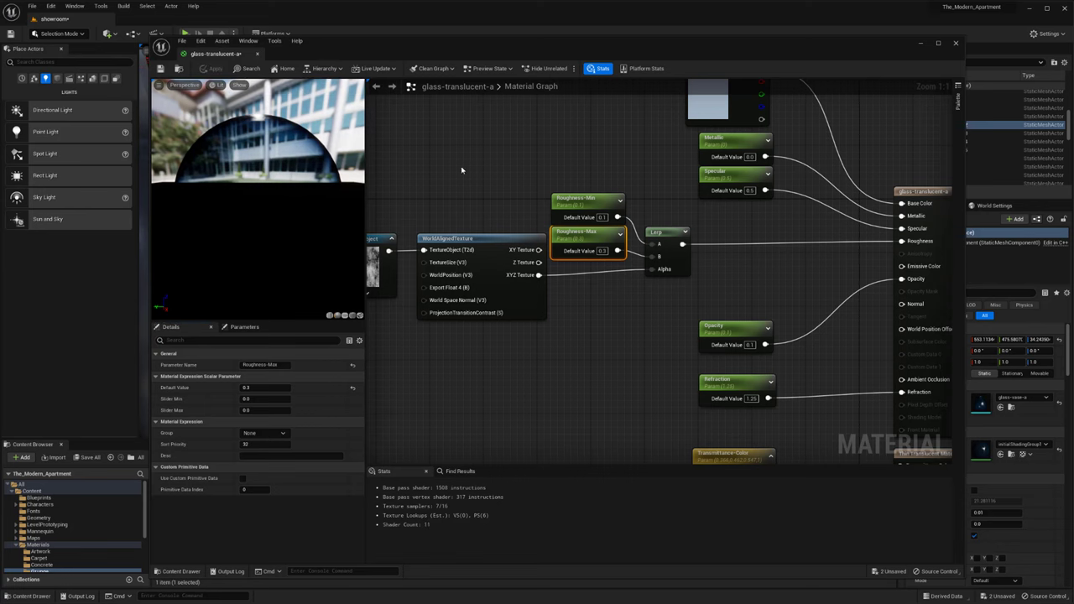
left_click_drag(729, 37, 690, 403)
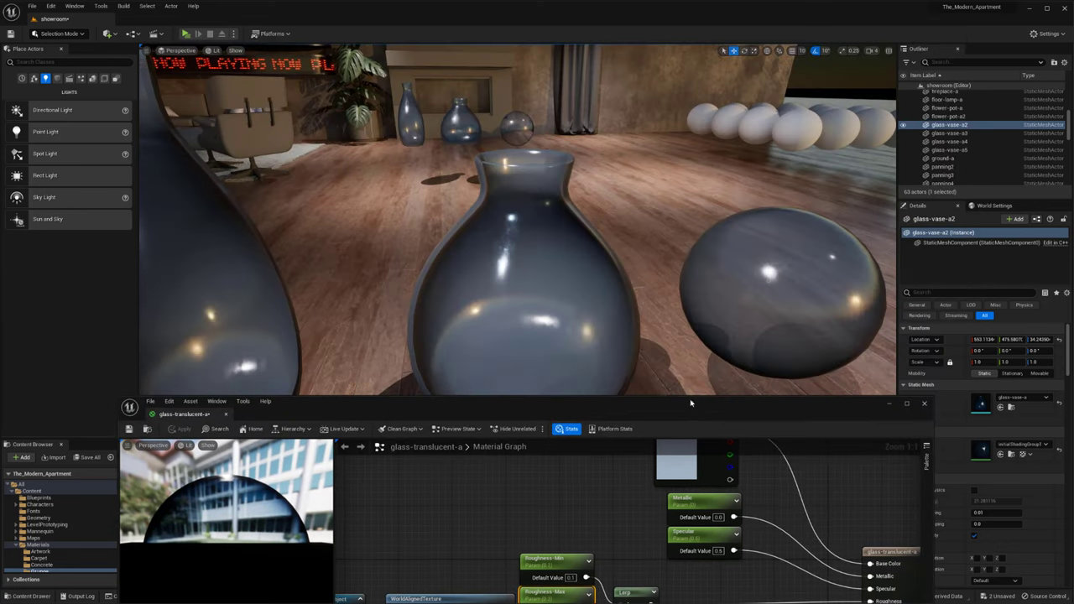
left_click_drag(651, 336, 643, 76)
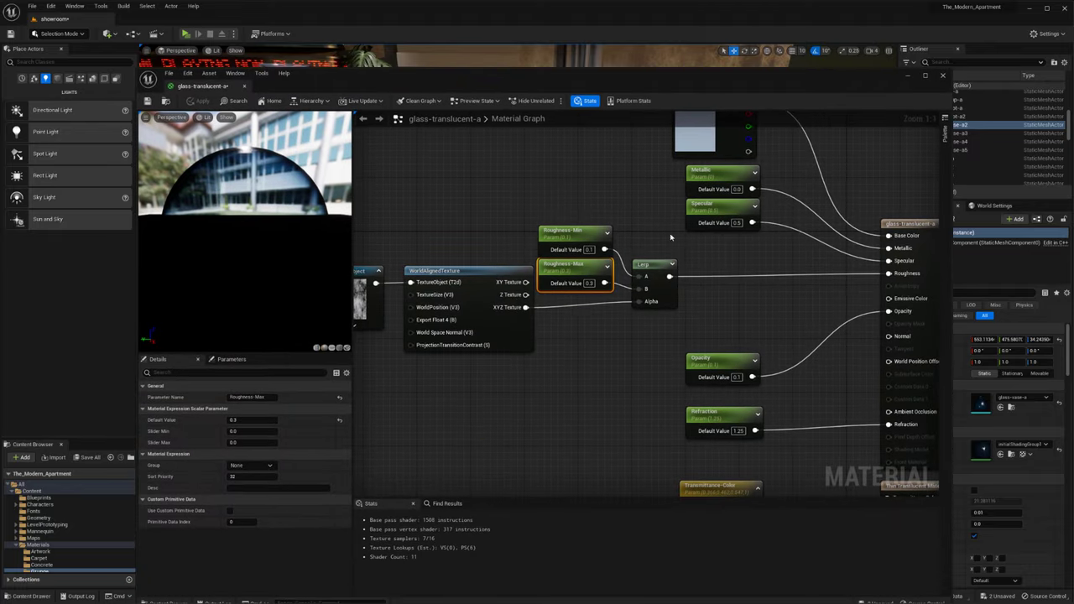
- Convert the grunge Texture Object feeding WorldAlignedTexture to a parameter named Glass-Grunge, and apply the material changes
right_click_drag(713, 301, 700, 277)
scroll(660, 222, "down", 2)
scroll(590, 272, "up", 1)
scroll(633, 256, "down", 1)
scroll(587, 264, "up", 1)
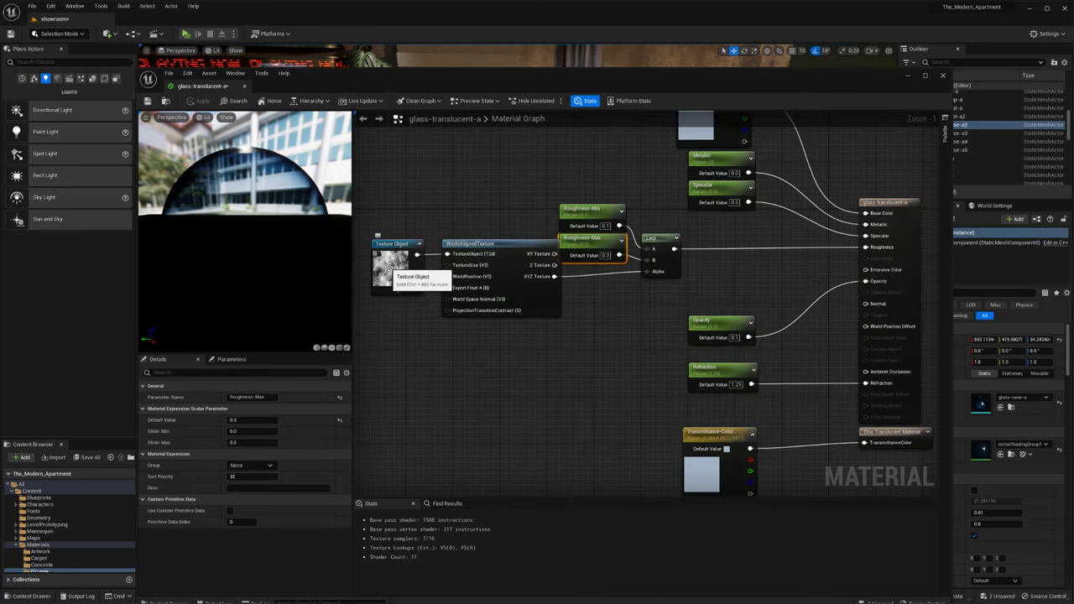
left_click(390, 268)
right_click_drag(416, 212, 544, 228)
scroll(544, 228, "up", 1)
right_click(535, 307)
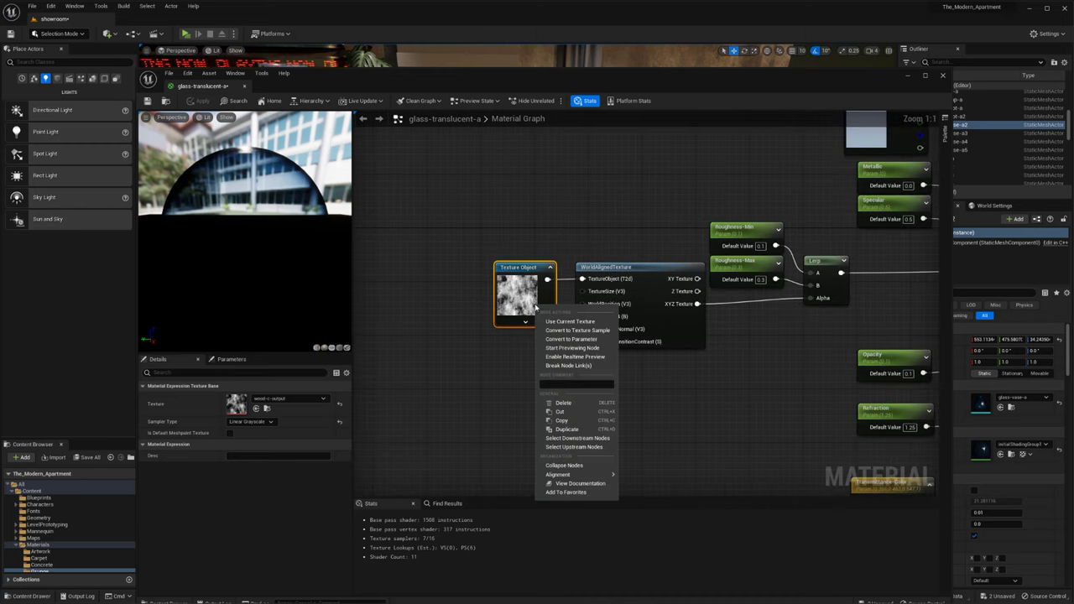
left_click(572, 339)
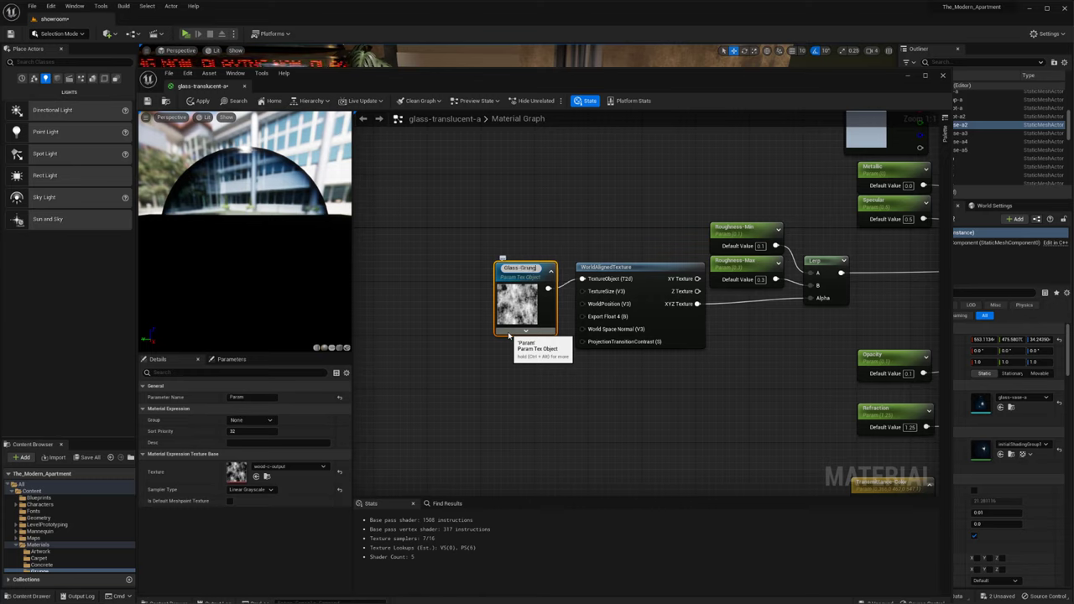
left_click(479, 232)
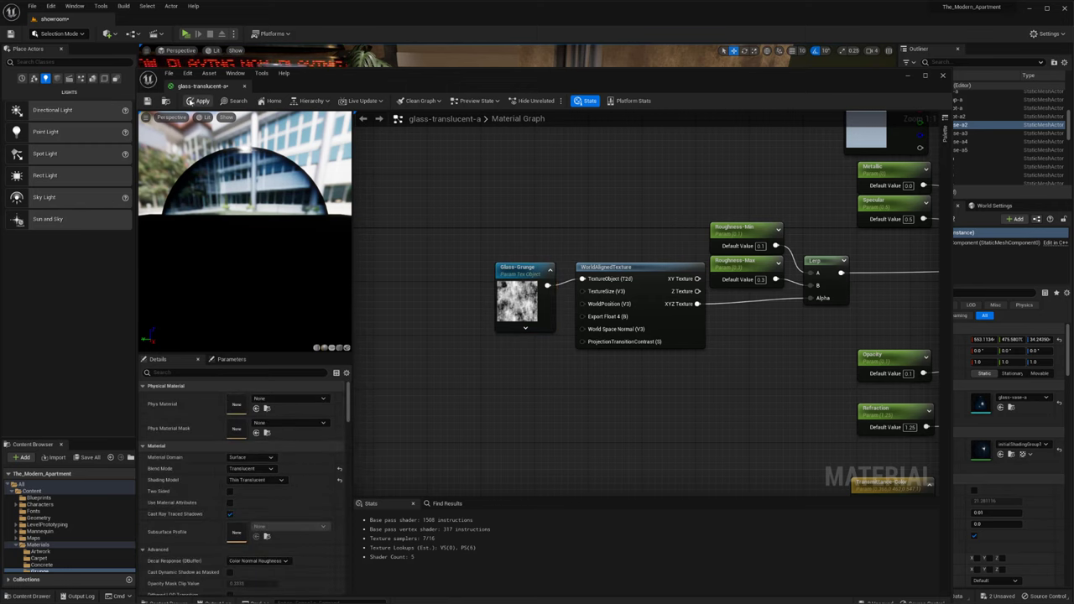
left_click(190, 101)
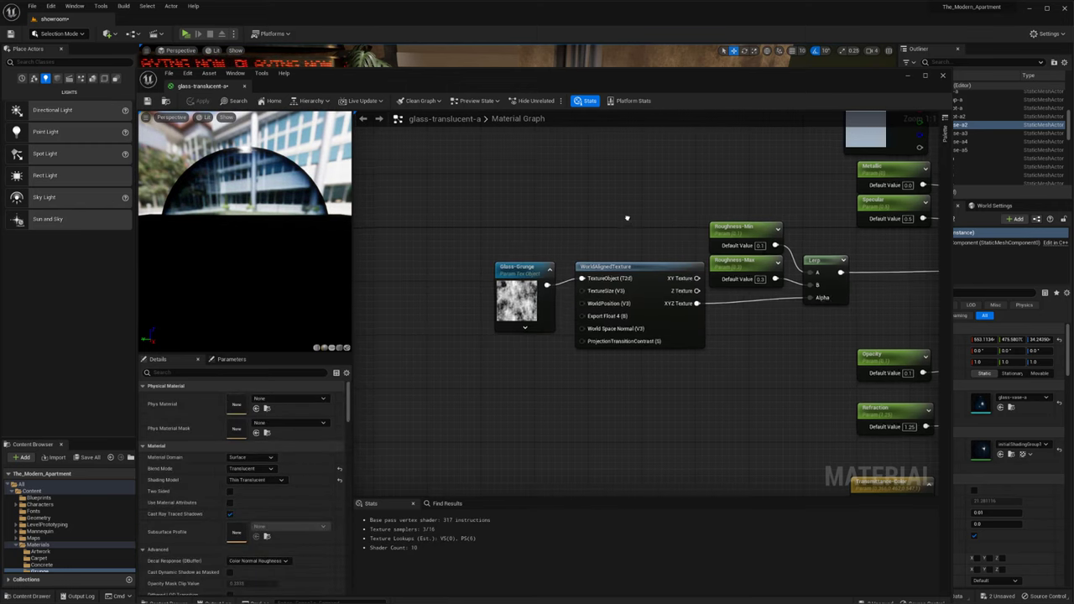
- Review the node graph around the material output and the material's blend and shading settings
right_click_drag(679, 224, 452, 160)
right_click_drag(624, 261, 582, 307)
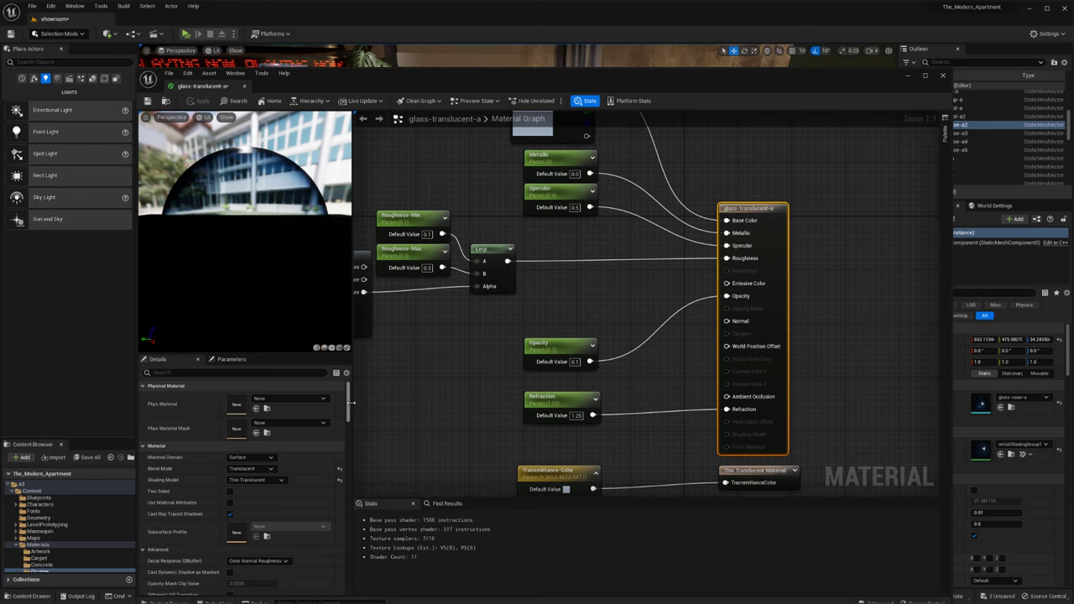
scroll(349, 408, "down", 3)
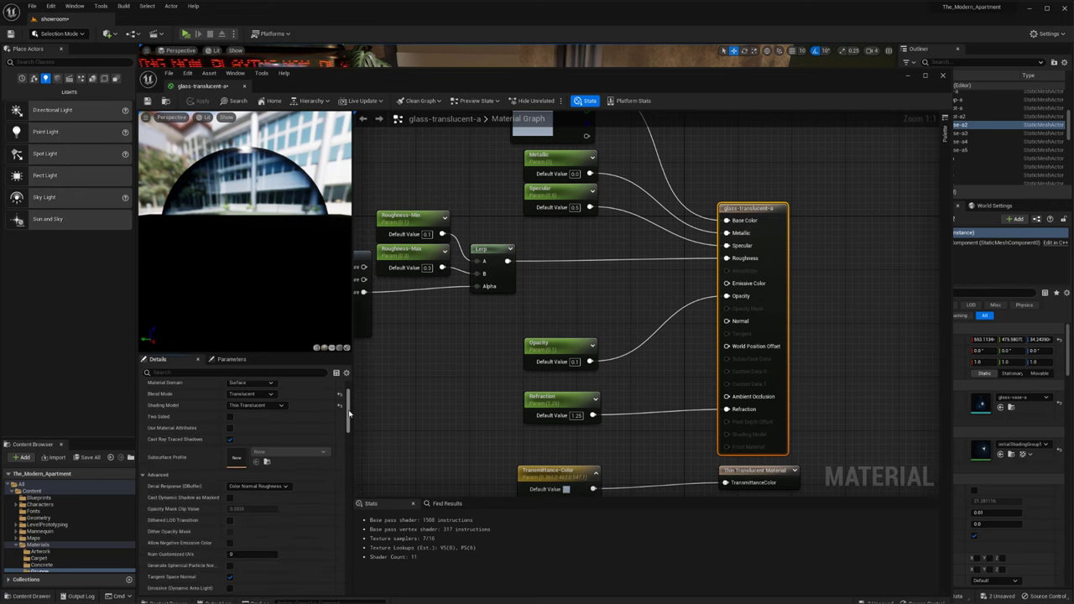
mouse_move(349, 413)
left_mouse_down()
mouse_move(352, 485)
mouse_move(354, 408)
mouse_move(281, 249)
left_mouse_up()
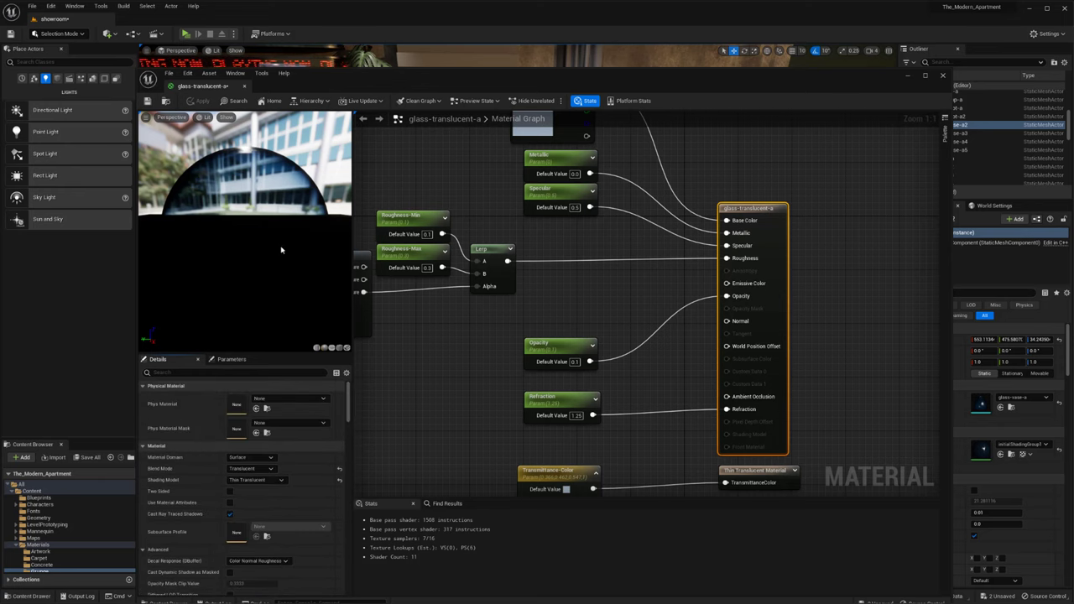
- Close the material editor, select the round glass vase, and locate its assigned material among the project assets
left_click(944, 77)
left_click(320, 529)
left_click(535, 227)
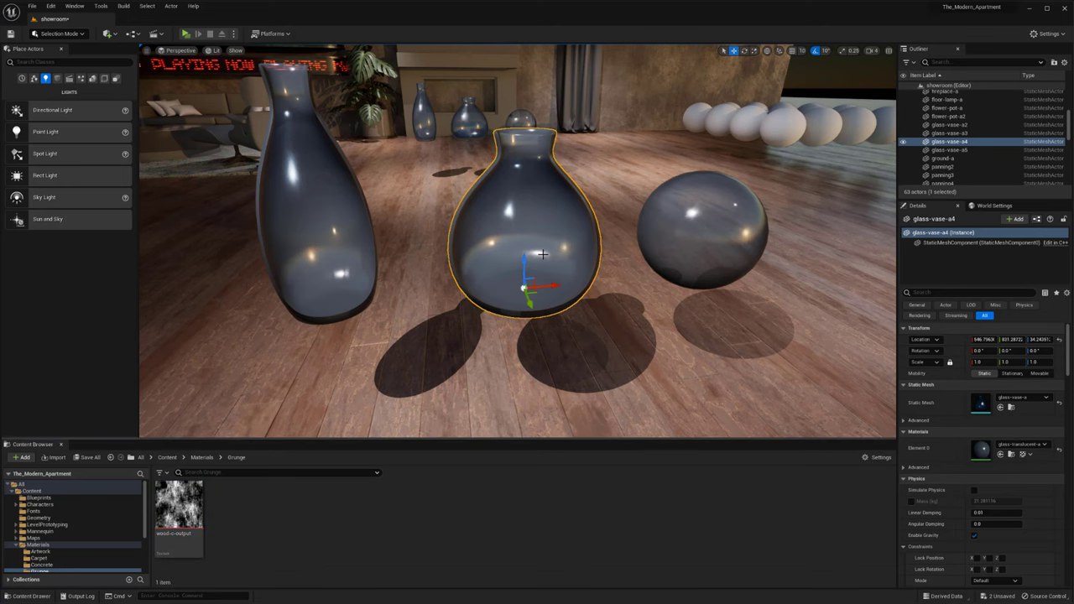
left_click(1010, 455)
- Examine the glass vases and the sphere in the showroom from several angles and distances
left_click_drag(470, 248, 657, 248, "alt")
right_click_drag(657, 248, 780, 219)
left_click(363, 285)
key("f")
left_click_drag(363, 285, 629, 285, "alt")
mouse_move(472, 259)
left_mouse_down("alt")
mouse_move(394, 327)
mouse_move(495, 193)
mouse_move(478, 266)
left_mouse_up("alt")
right_click_drag(472, 259, 472, 210)
key("s")
middle_click_drag(472, 259, 369, 293)
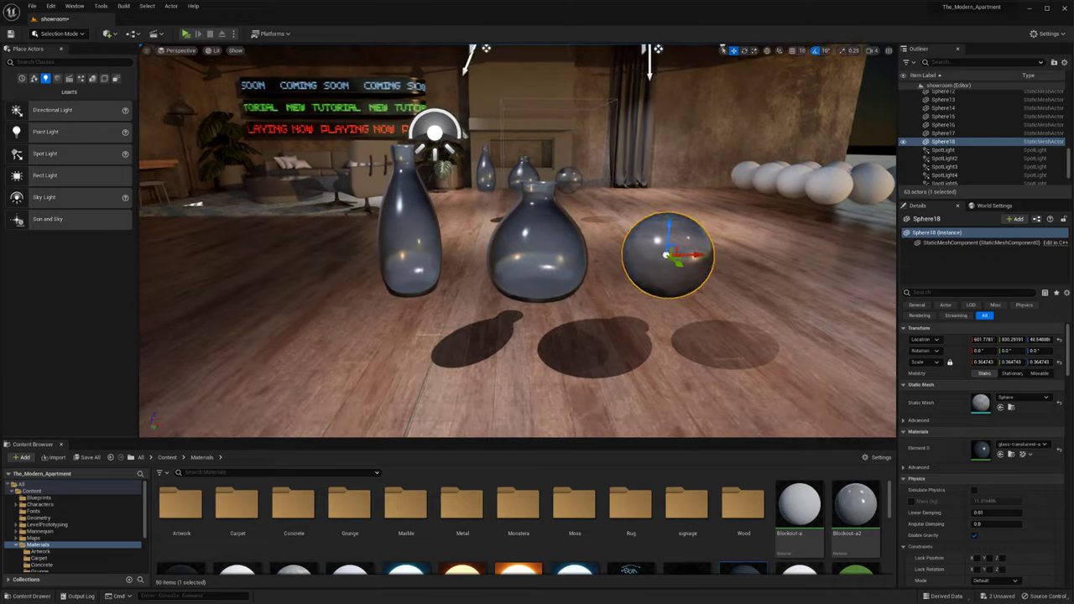
right_click_drag(472, 259, 469, 235)
middle_click_drag(472, 259, 447, 275)
left_click_drag(465, 271, 482, 193)
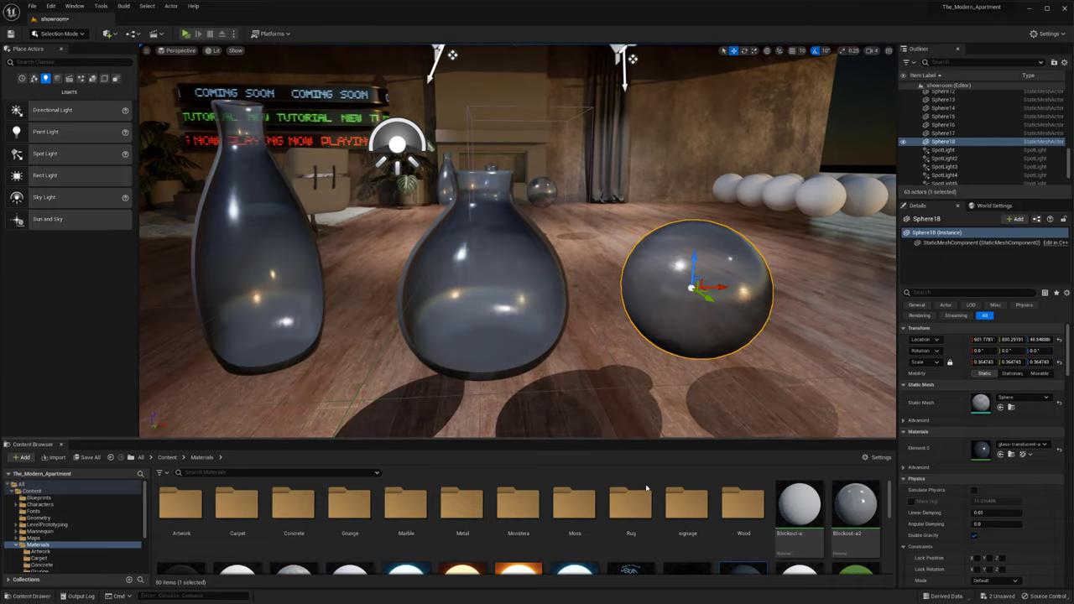
- Create a material instance from glass-translucent-a and name it glass-blue-a
scroll(755, 529, "down", 2)
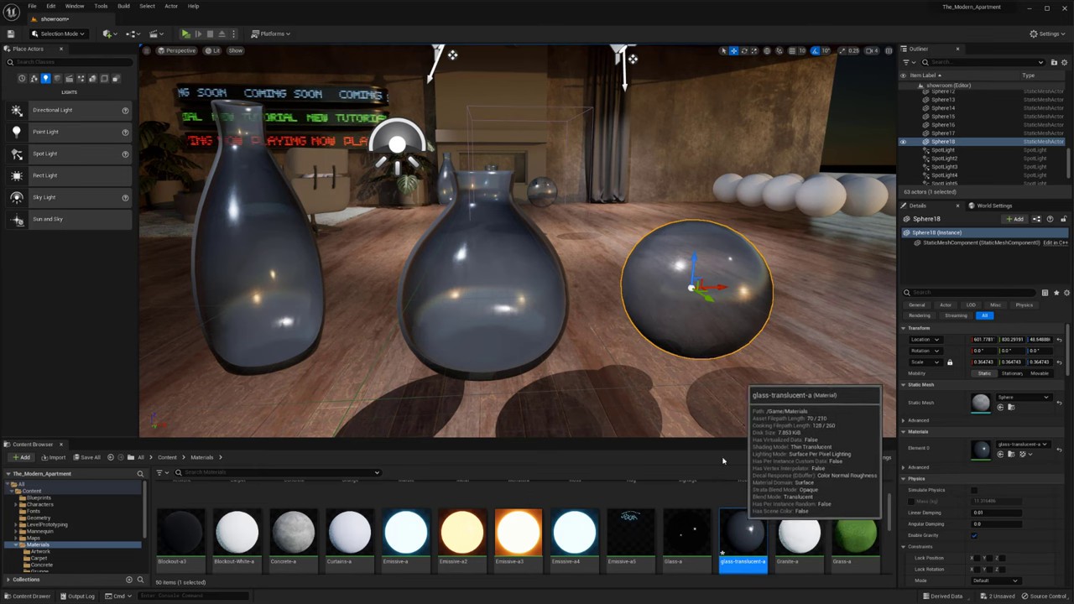
right_click(744, 542)
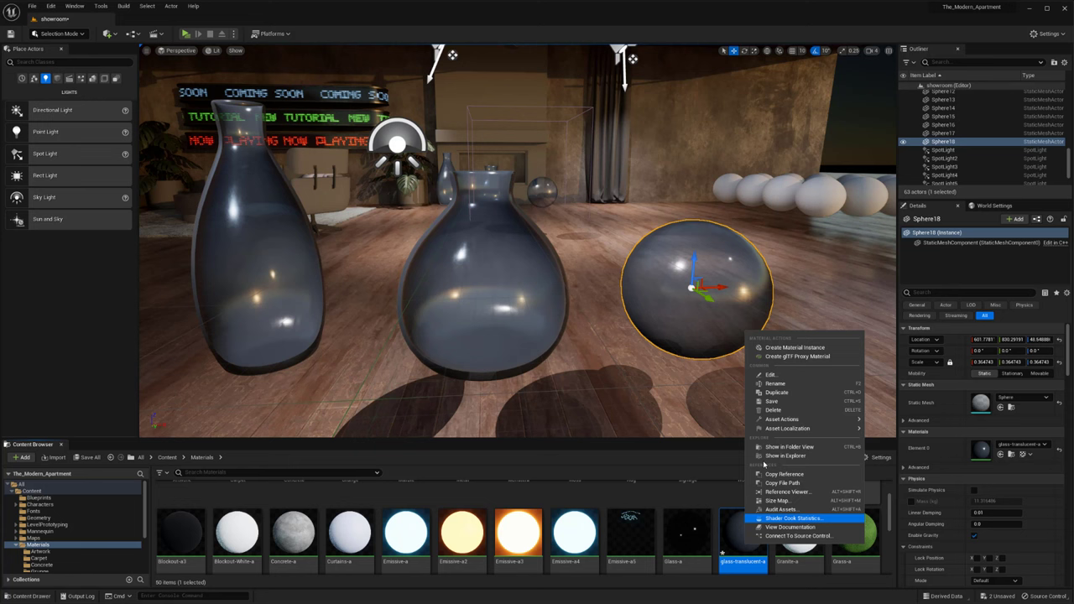
left_click(793, 348)
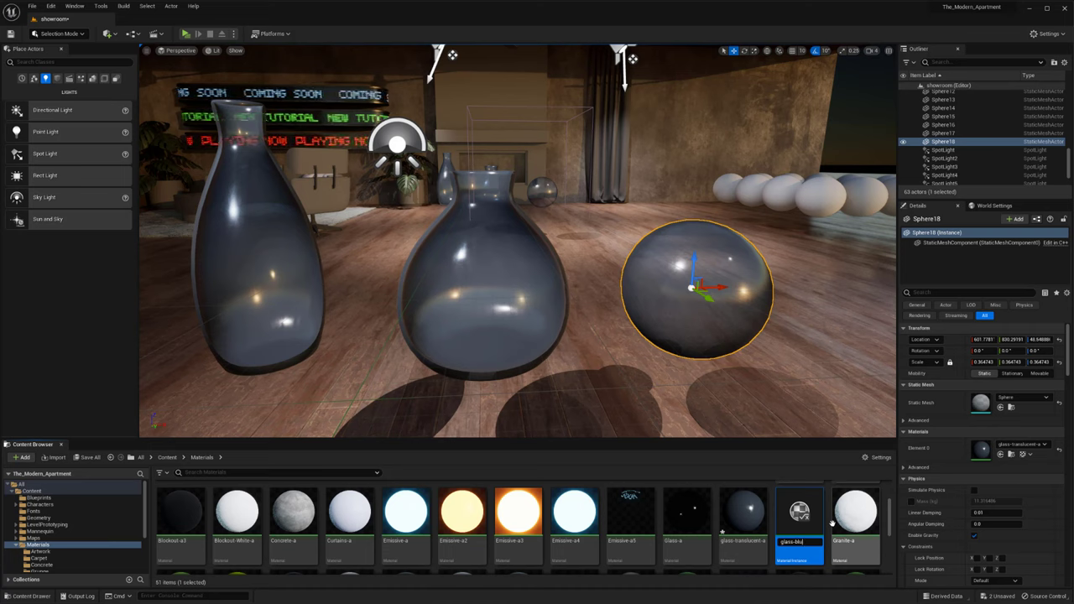
key("Return")
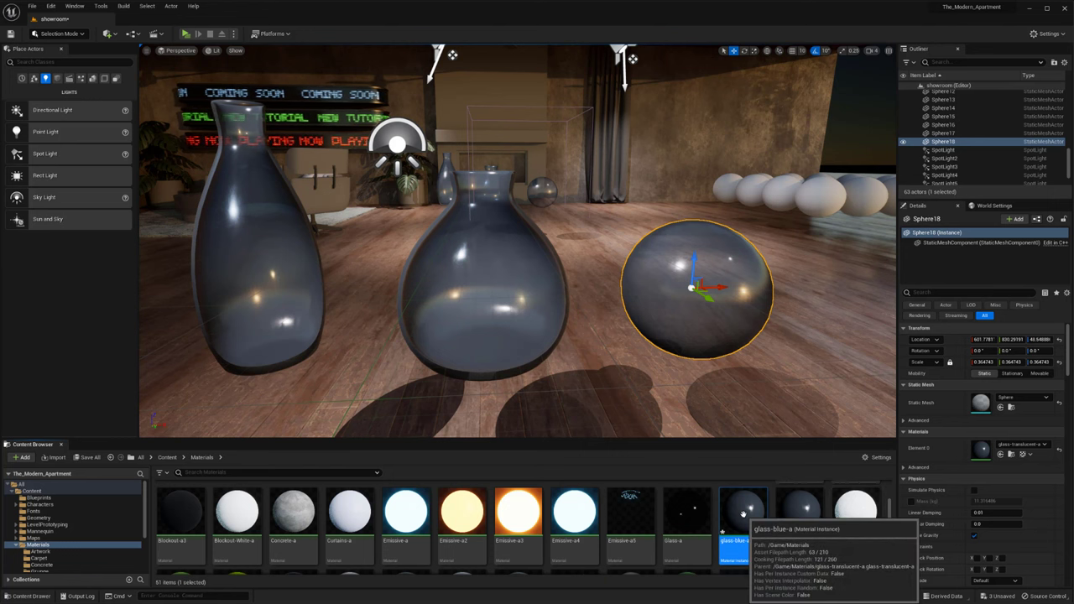
- Assign the glass-blue-a instance to the glass sphere and the two front vases
left_click_drag(723, 520, 727, 304)
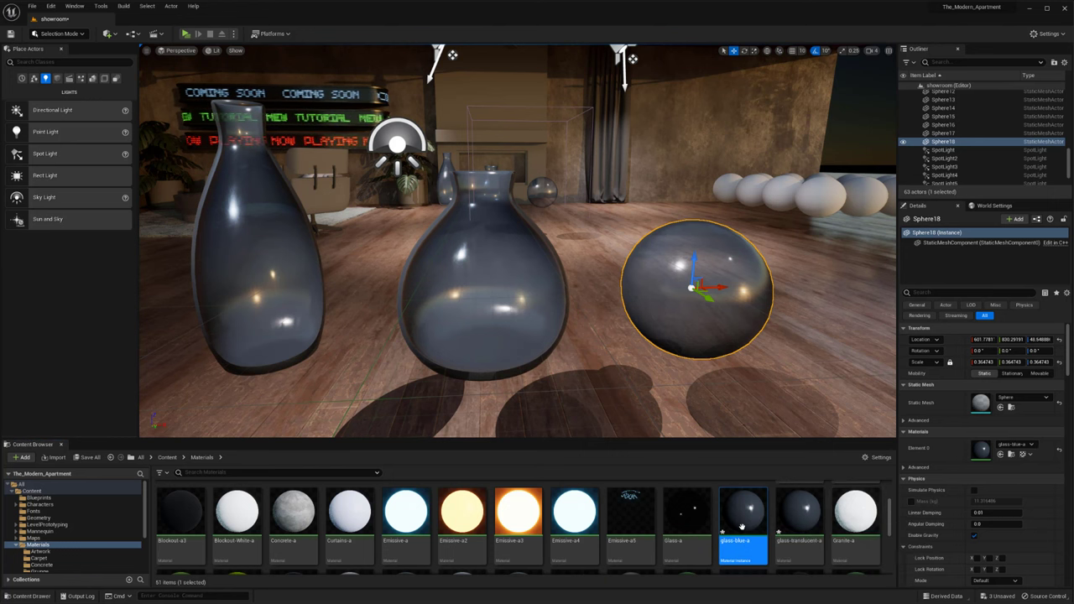
left_click(443, 273, "ctrl")
left_click(283, 293, "ctrl")
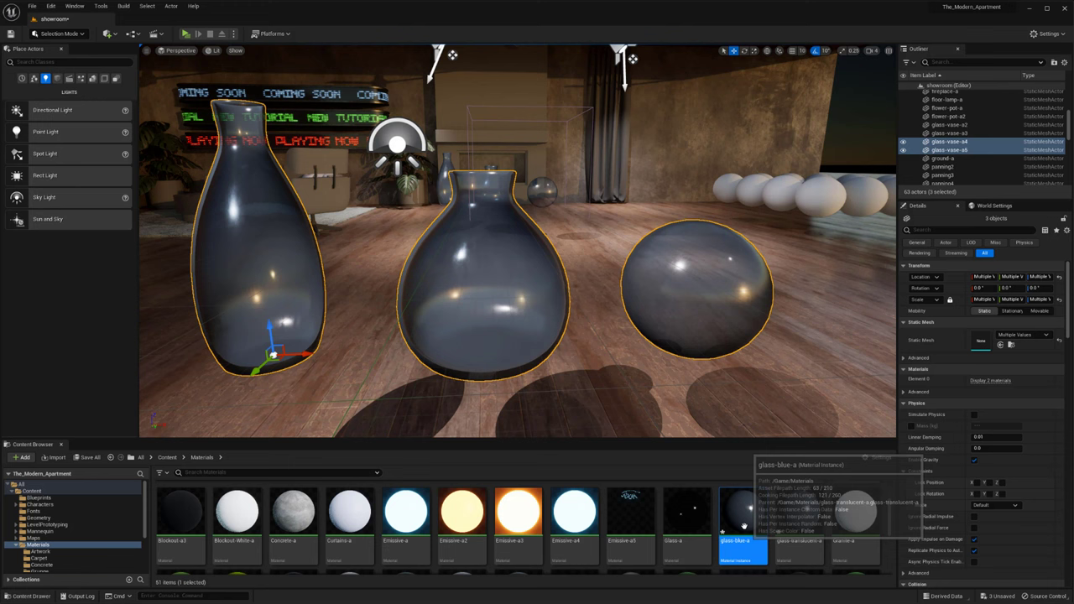
left_click(988, 382)
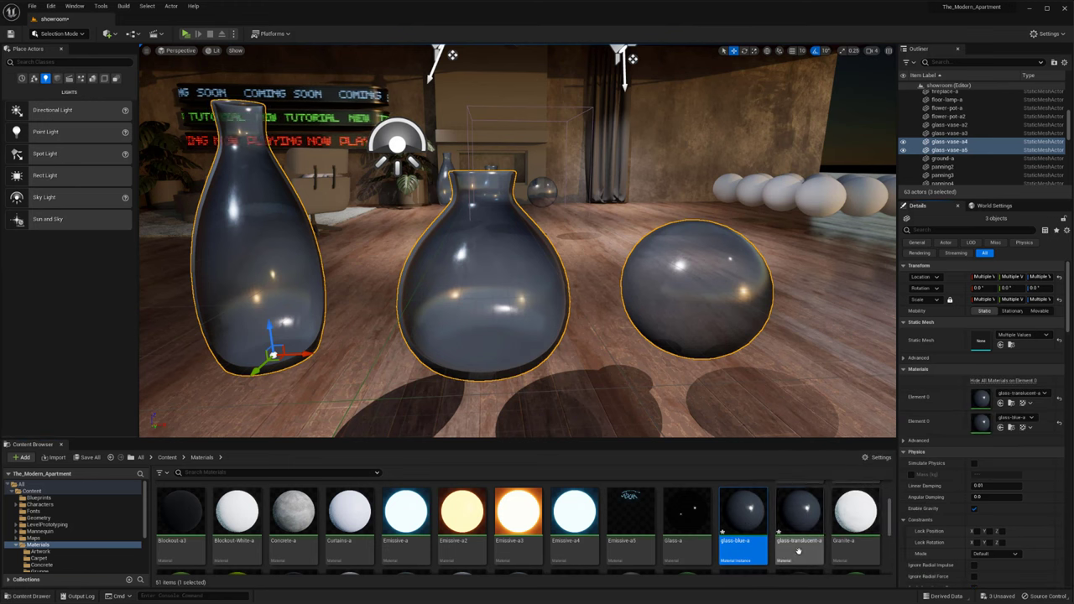
left_click_drag(742, 524, 983, 398)
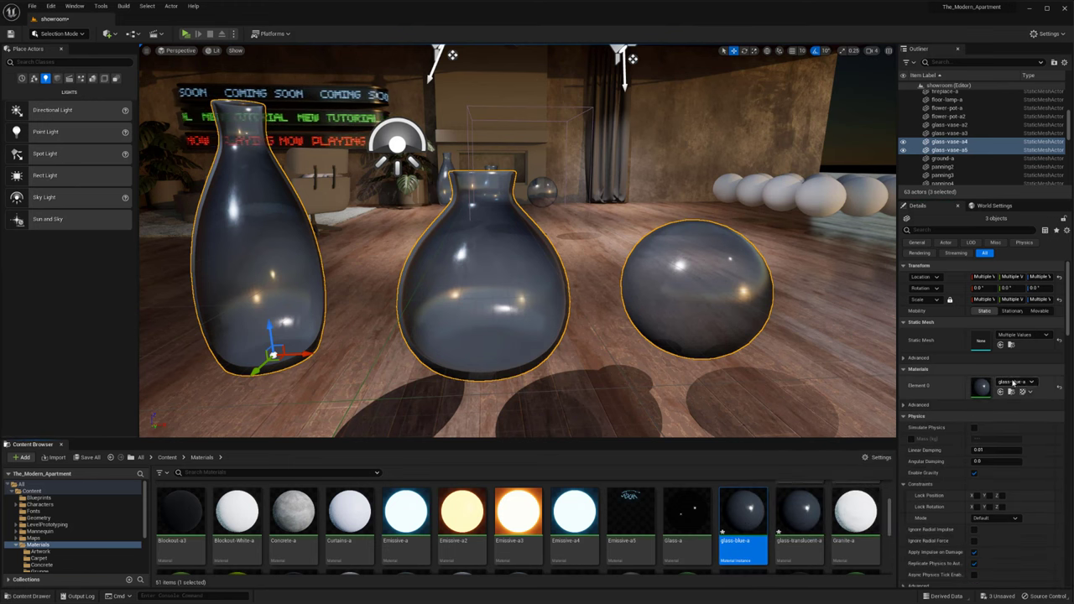
- Open glass-blue-a for editing and narrow its window so the front vases stay in view beside it, with game view on
right_click_drag(441, 328, 408, 314)
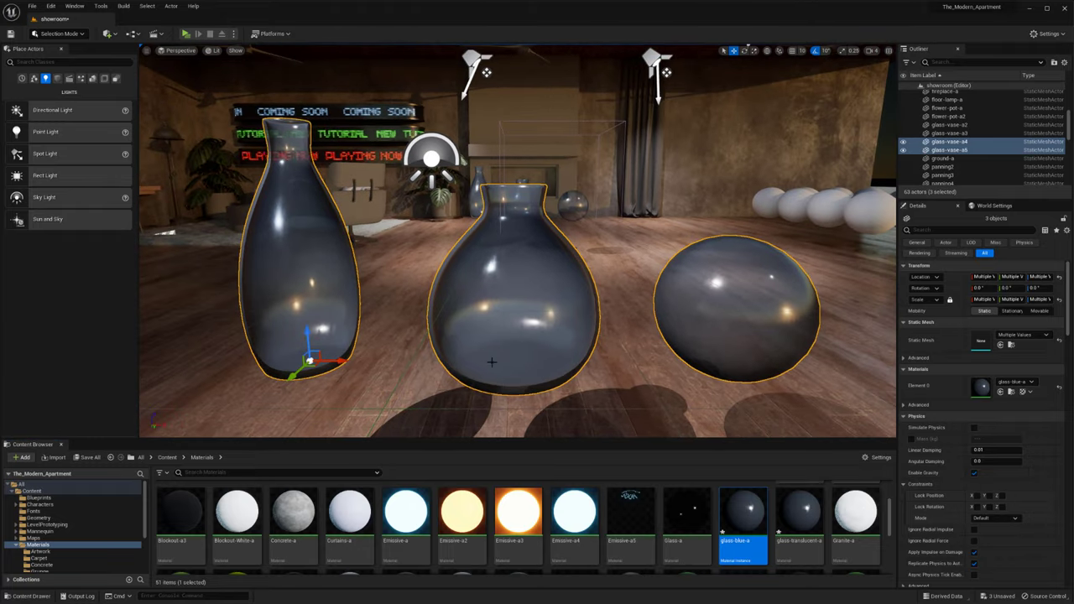
right_click_drag(511, 368, 539, 404)
key("g")
double_click(742, 511)
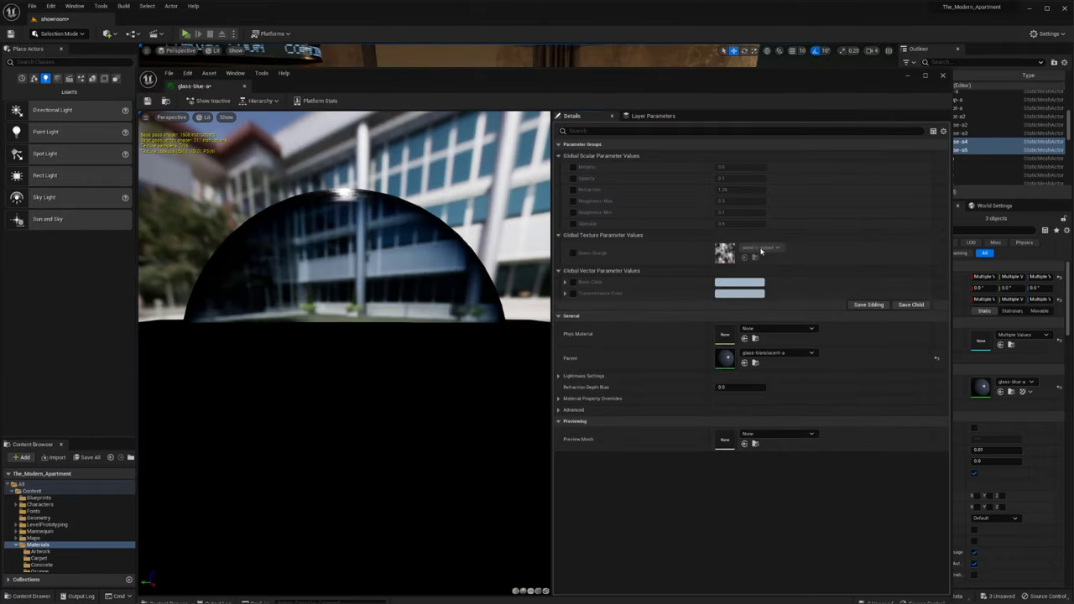
left_click_drag(698, 78, 695, 61)
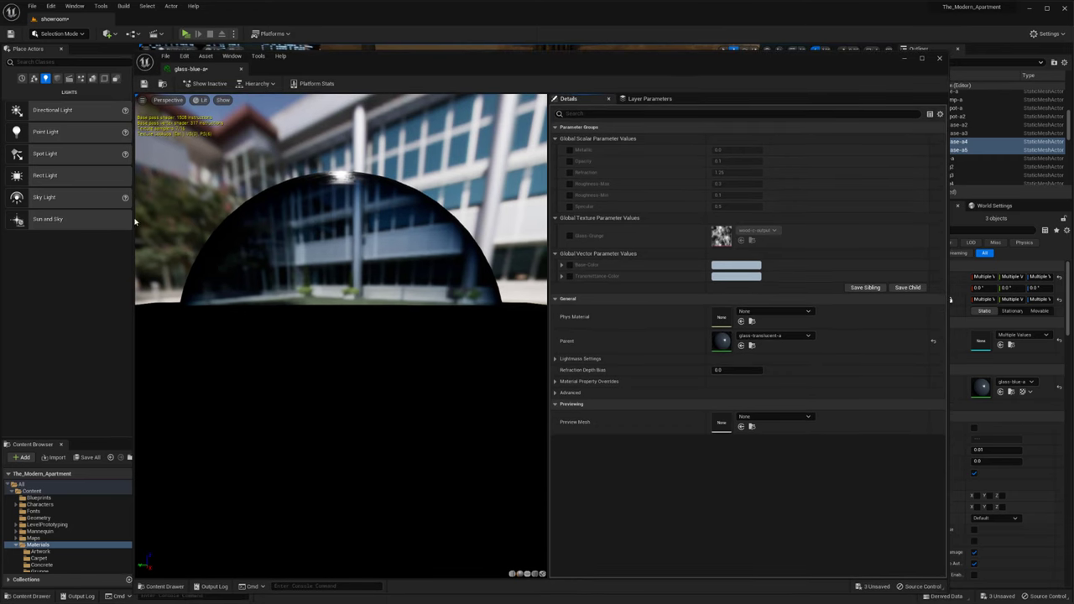
left_click_drag(132, 245, 617, 236)
right_click_drag(541, 259, 566, 256)
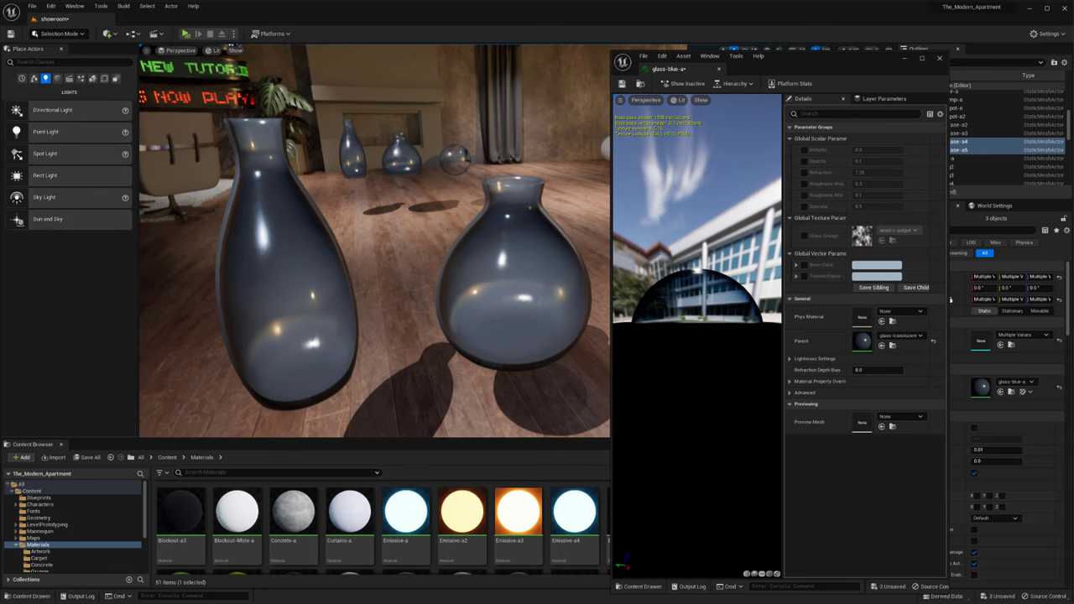
left_click_drag(541, 260, 579, 252)
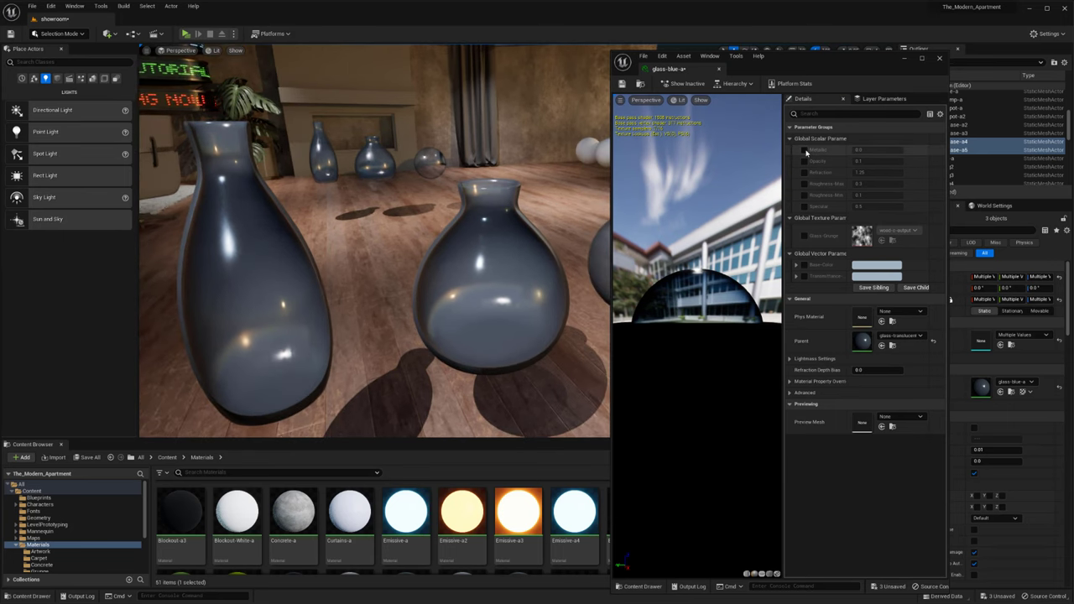
- Enable overrides for every glass-blue-a parameter except Metallic, and widen the parameter name column
left_click(803, 160)
left_click(803, 172)
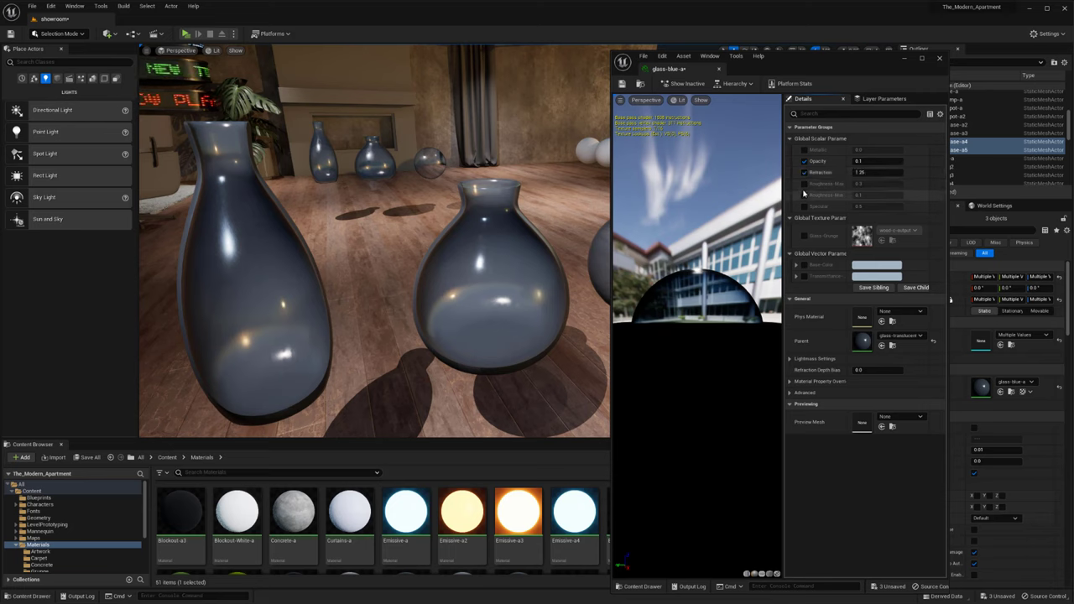
left_click(803, 183)
left_click(804, 195)
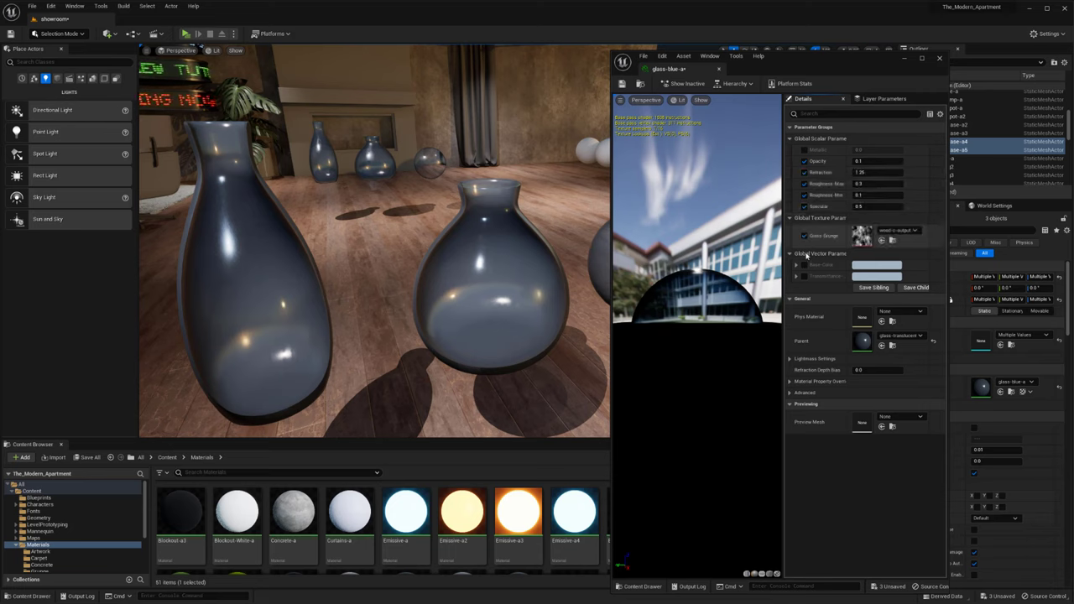
left_click(803, 264)
left_click(804, 276)
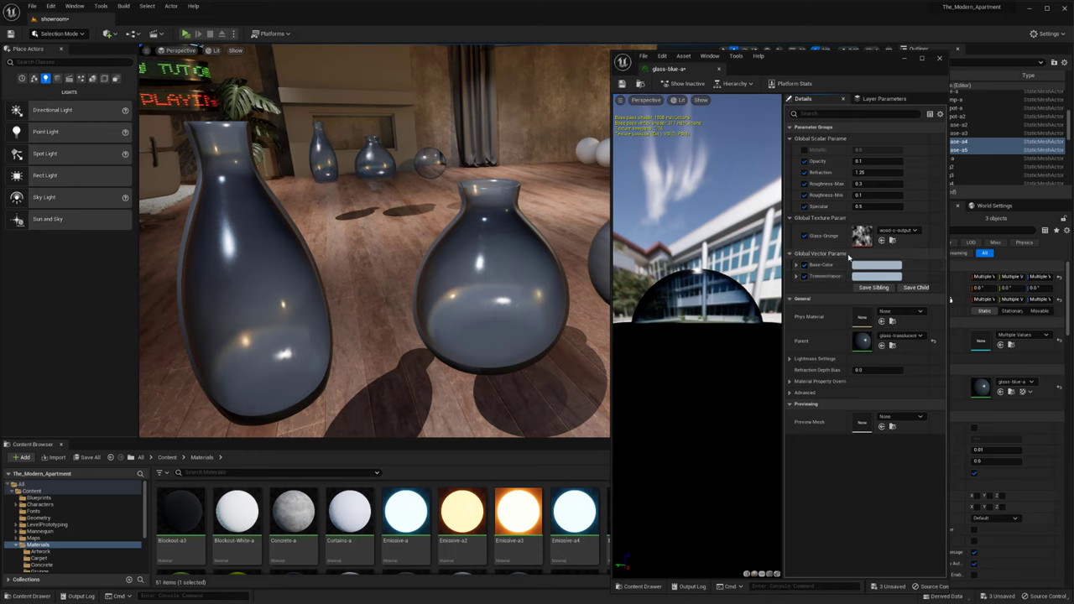
left_click_drag(848, 253, 856, 252)
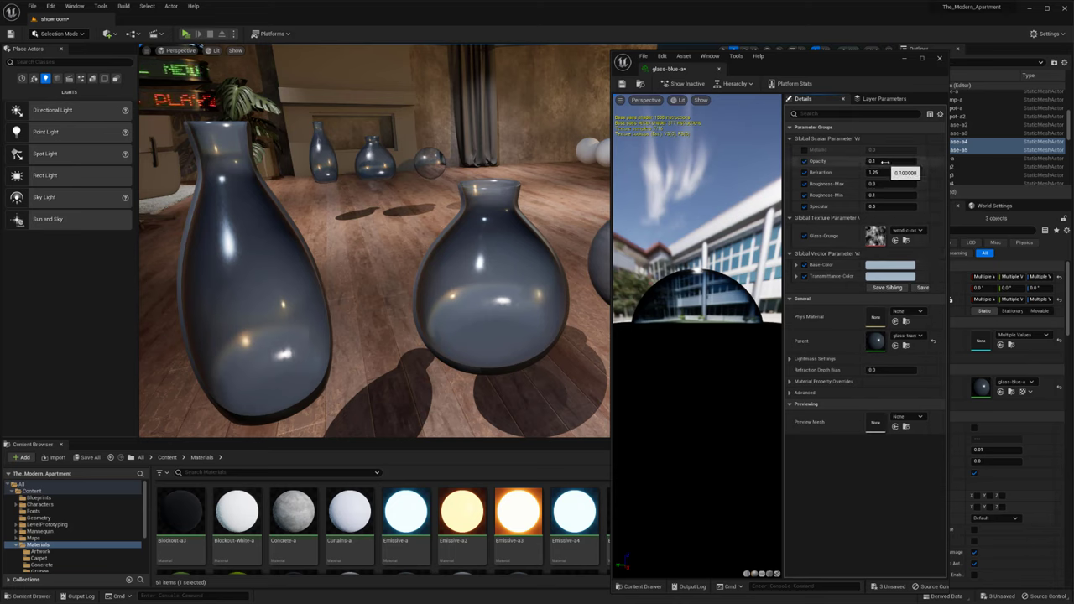
- Try an Opacity of 0.14 on glass-blue-a and return it to 0.1
mouse_move(891, 161)
left_mouse_down()
mouse_move(868, 160)
mouse_move(914, 160)
mouse_move(894, 160)
left_mouse_up()
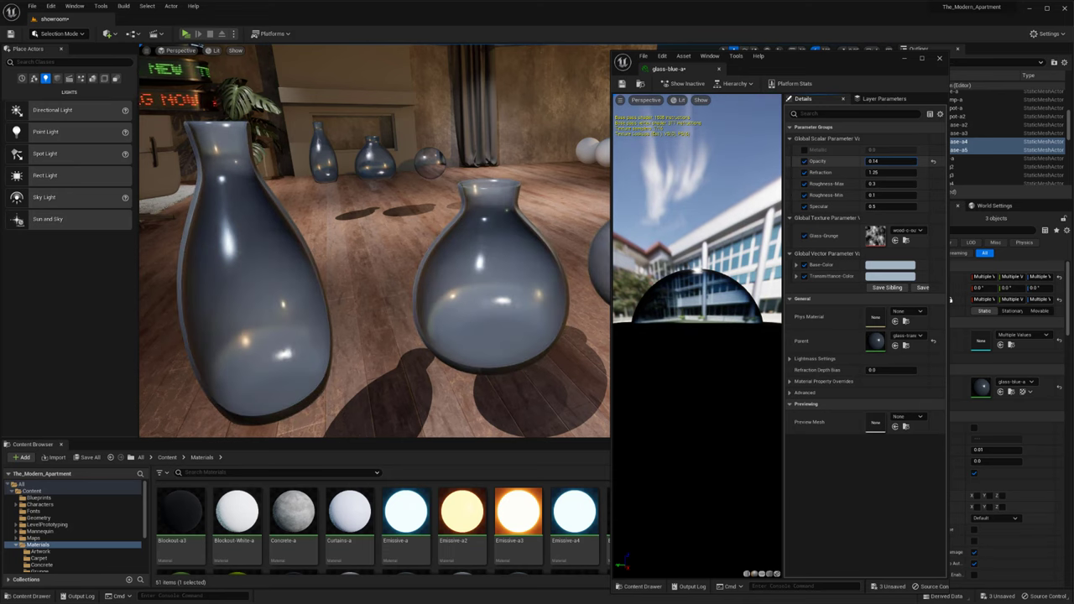
key("Return")
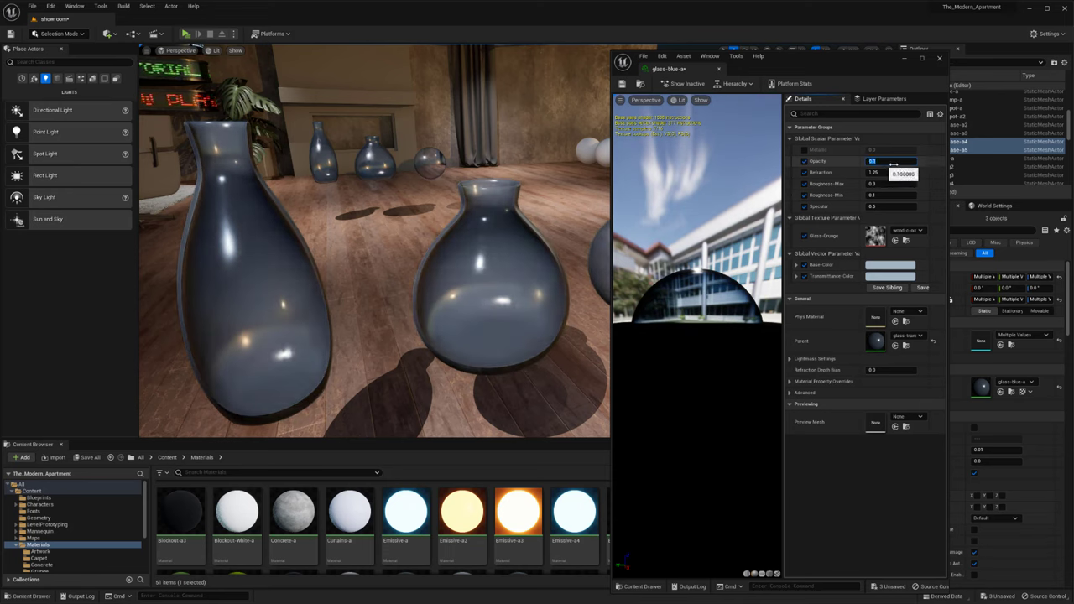
- Try a Refraction of about 1.95 on glass-blue-a and reset it to its default
mouse_move(881, 172)
left_mouse_down()
mouse_move(872, 173)
mouse_move(894, 173)
left_mouse_up()
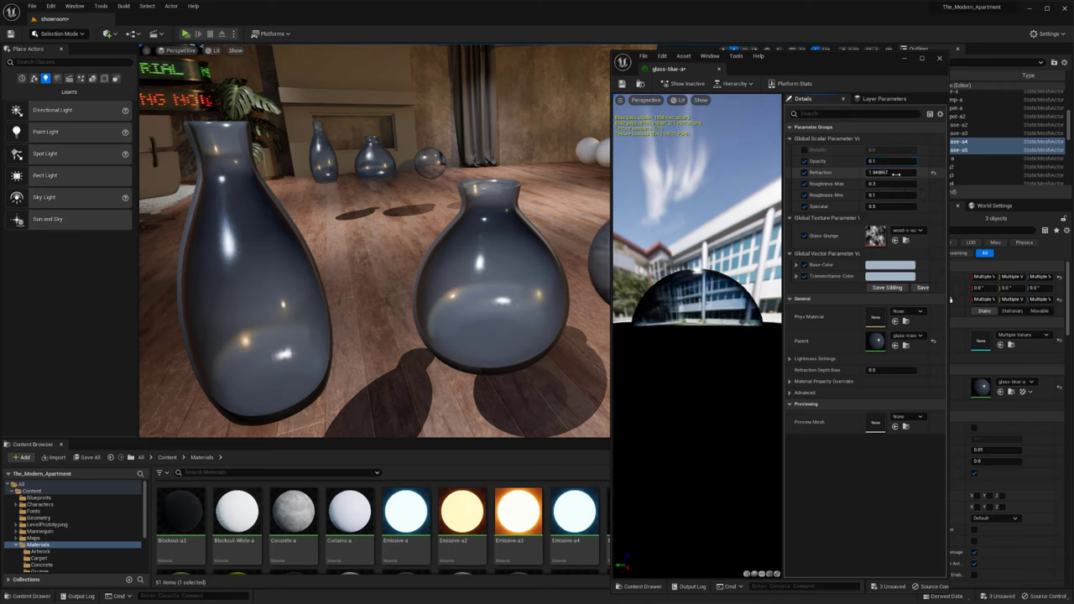
left_click(933, 173)
- Set glass-blue-a's Transmittance-Color to pure white, with saturation 0 and value 1.0
left_click(887, 276)
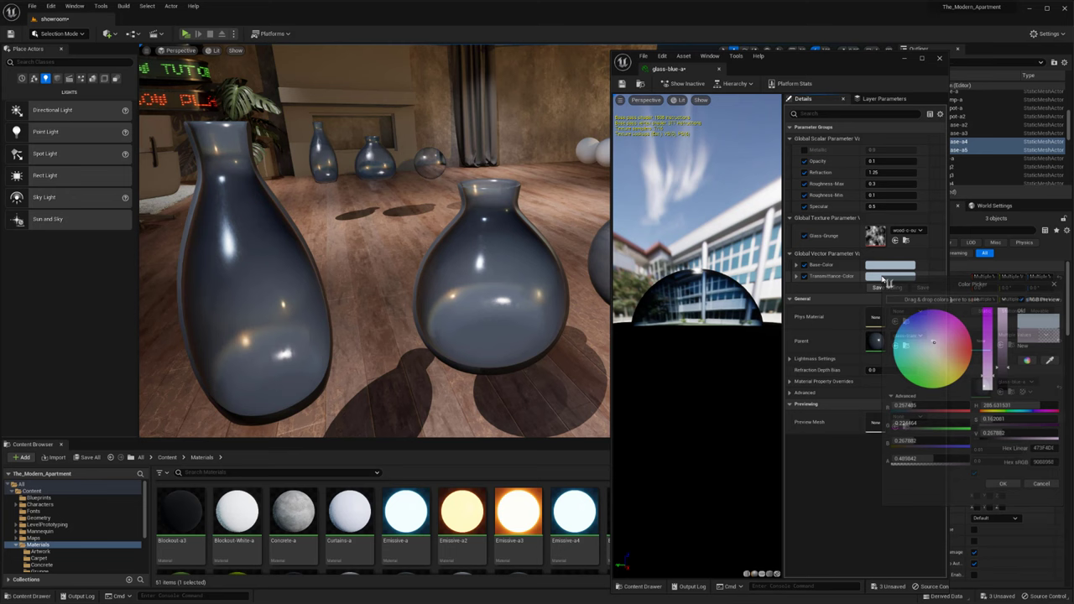
left_click_drag(989, 385, 987, 387)
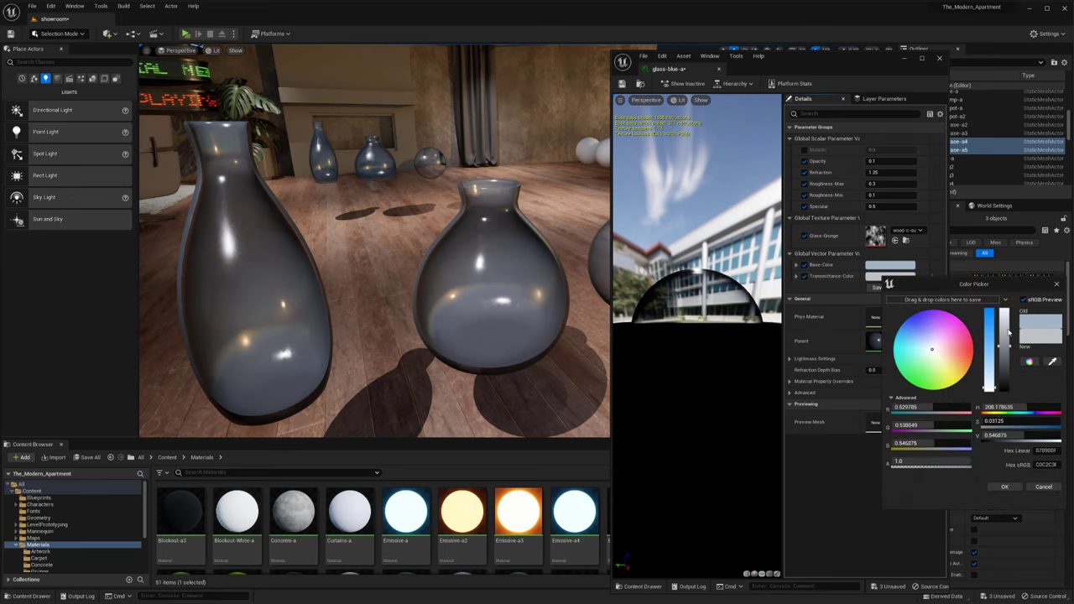
left_click_drag(1008, 333, 1013, 298)
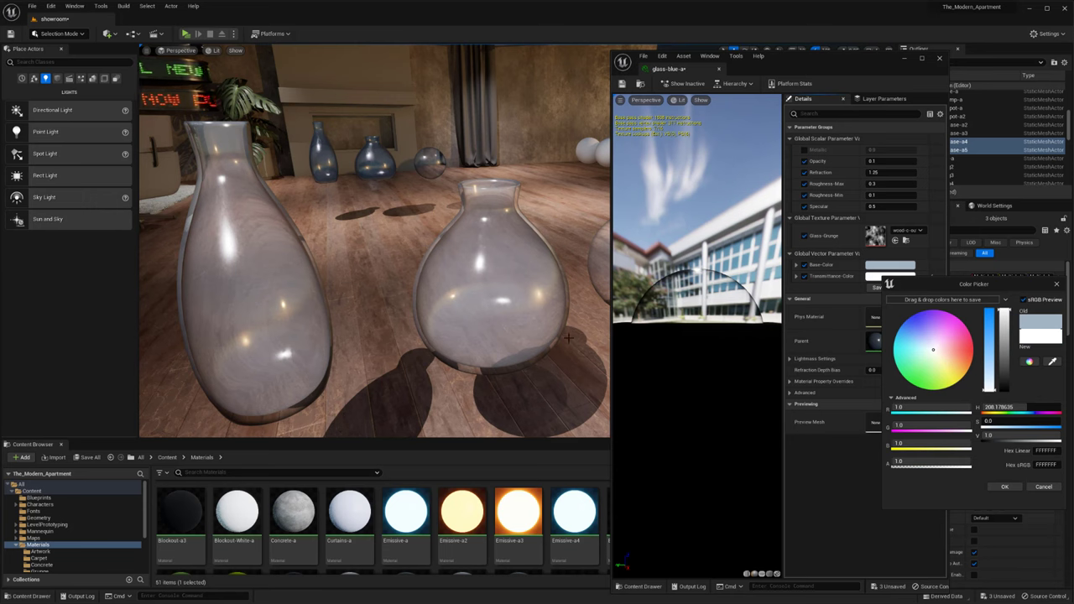
right_click_drag(569, 338, 495, 300)
key("g")
left_click(1004, 487)
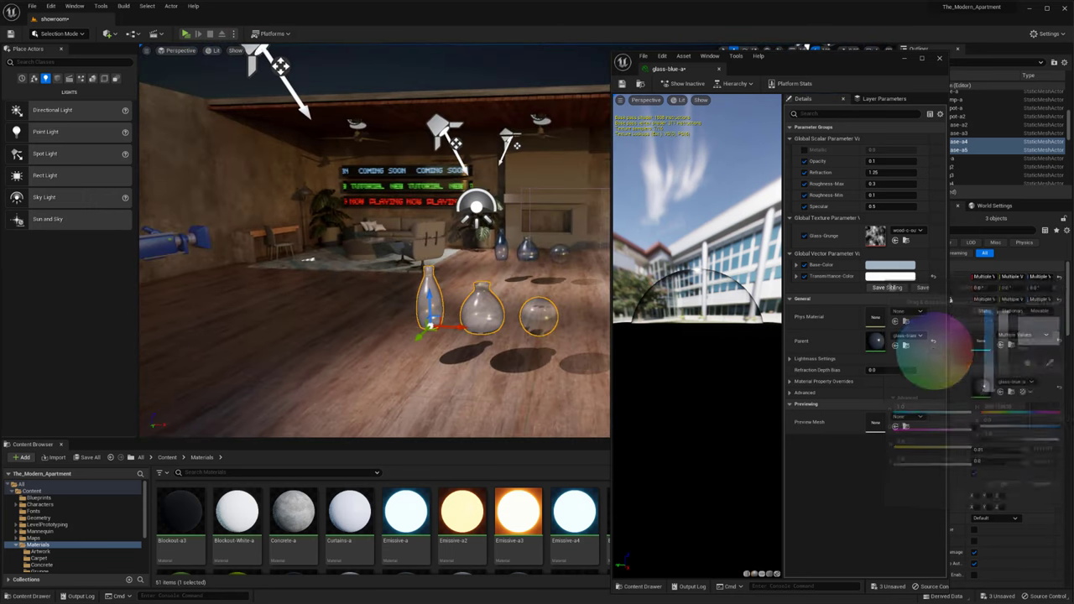
- Select and frame the front round vase, and shift the glass-blue-a window to uncover more of the viewport
left_click(262, 54)
left_click_drag(287, 48, 230, 48)
right_click_drag(374, 241, 436, 271)
left_click(437, 271)
key("f")
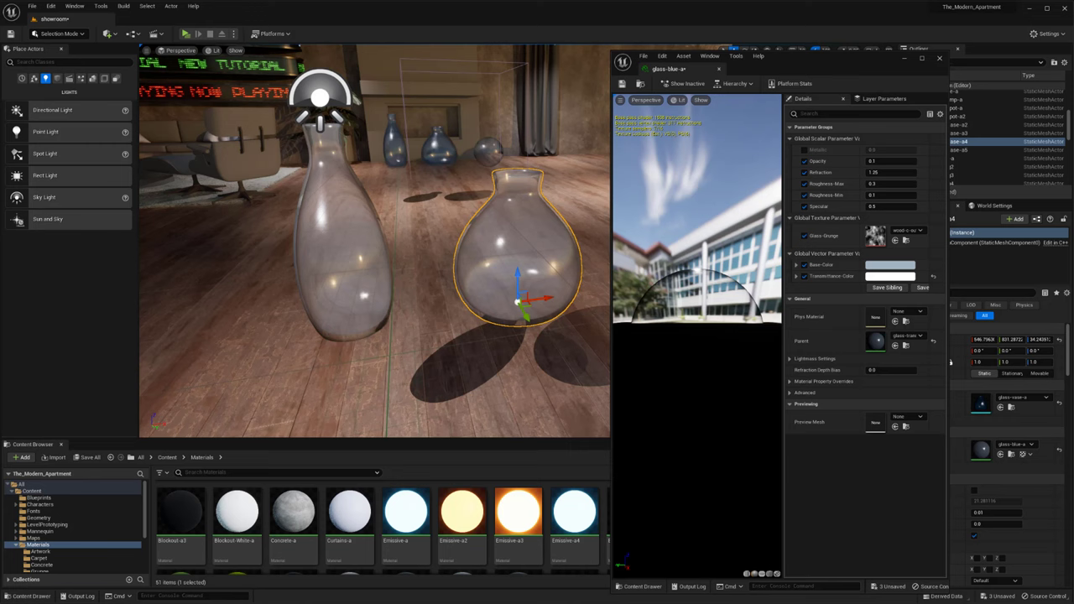
middle_click_drag(507, 266, 522, 263)
key("g")
key("g")
left_click_drag(837, 68, 851, 67)
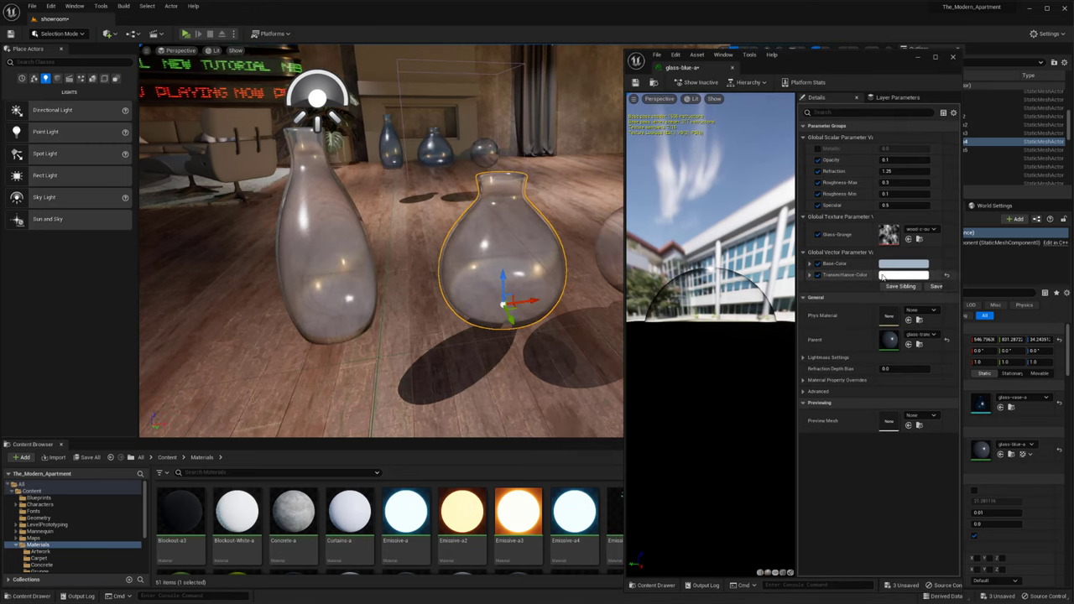
- Tint glass-blue-a's Transmittance-Color a very pale blue, with hue about 208, saturation about 0.18 and value 1.0
left_click(901, 277)
mouse_move(928, 344)
left_mouse_down()
mouse_move(915, 361)
mouse_move(904, 340)
mouse_move(924, 325)
mouse_move(917, 368)
mouse_move(952, 364)
mouse_move(957, 327)
mouse_move(906, 347)
mouse_move(917, 362)
mouse_move(909, 337)
left_mouse_up()
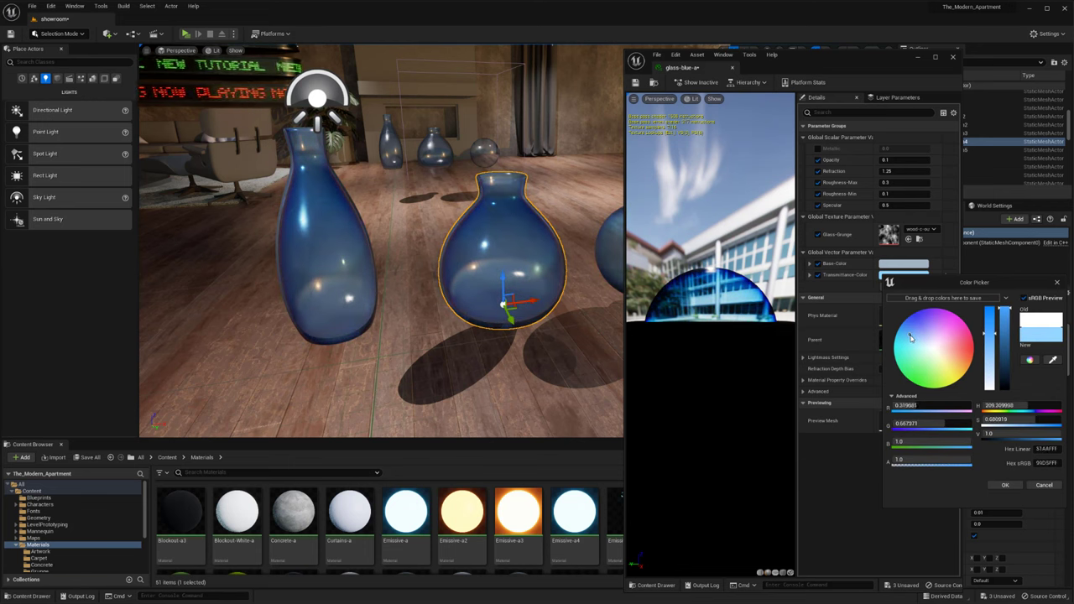
left_click_drag(985, 385, 990, 368)
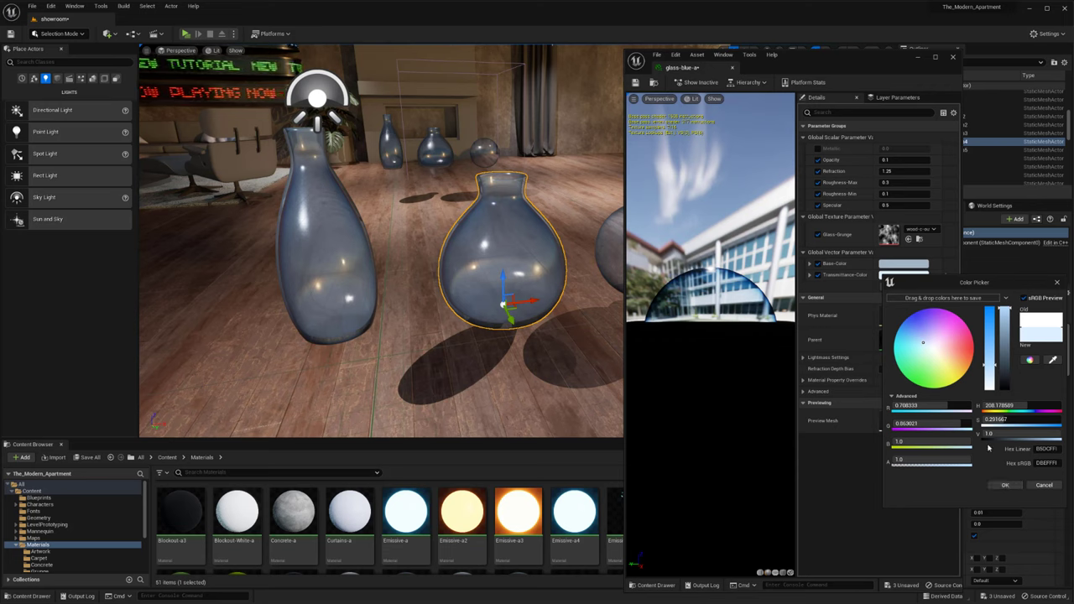
left_click_drag(991, 367, 990, 378)
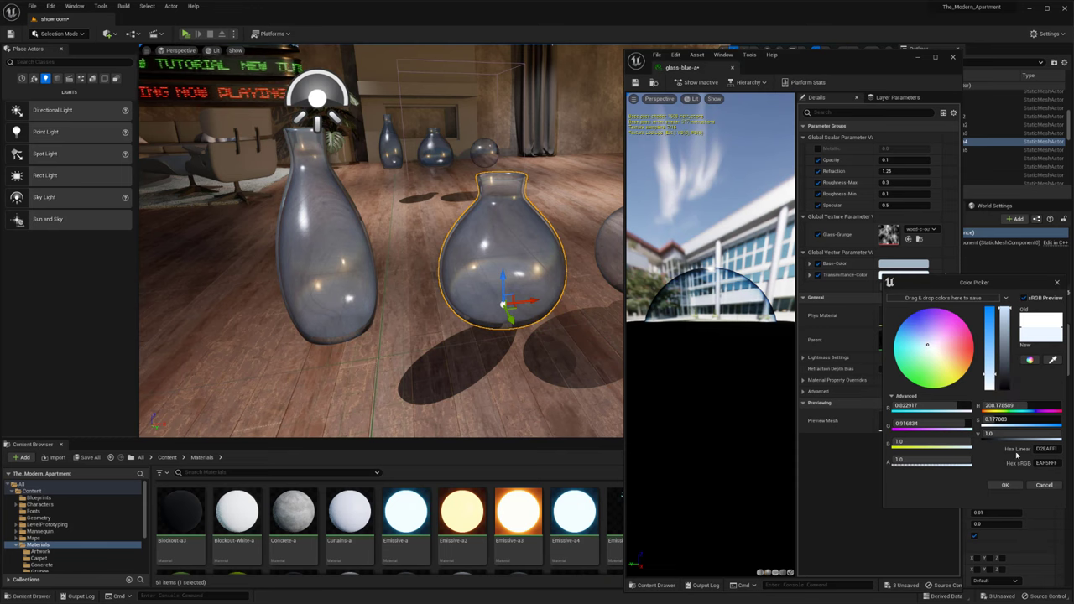
left_click(1005, 485)
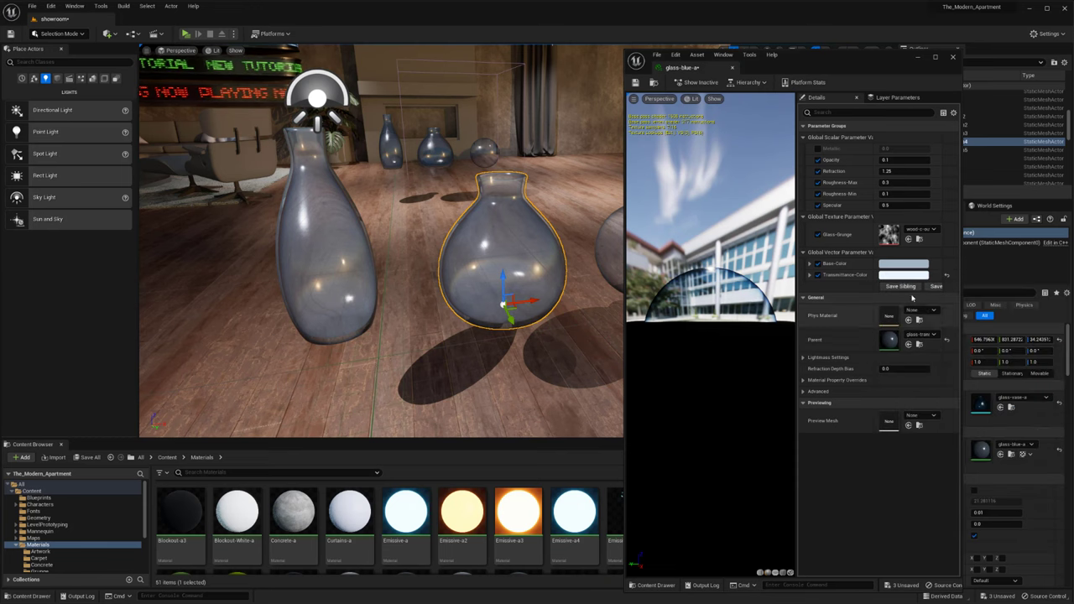
- Darken glass-blue-a's Base-Color to a bluish grey, with saturation 0.125 and value about 0.09
left_click(903, 263)
left_click(948, 352)
left_click_drag(954, 356, 923, 301)
left_click_drag(982, 344, 951, 336)
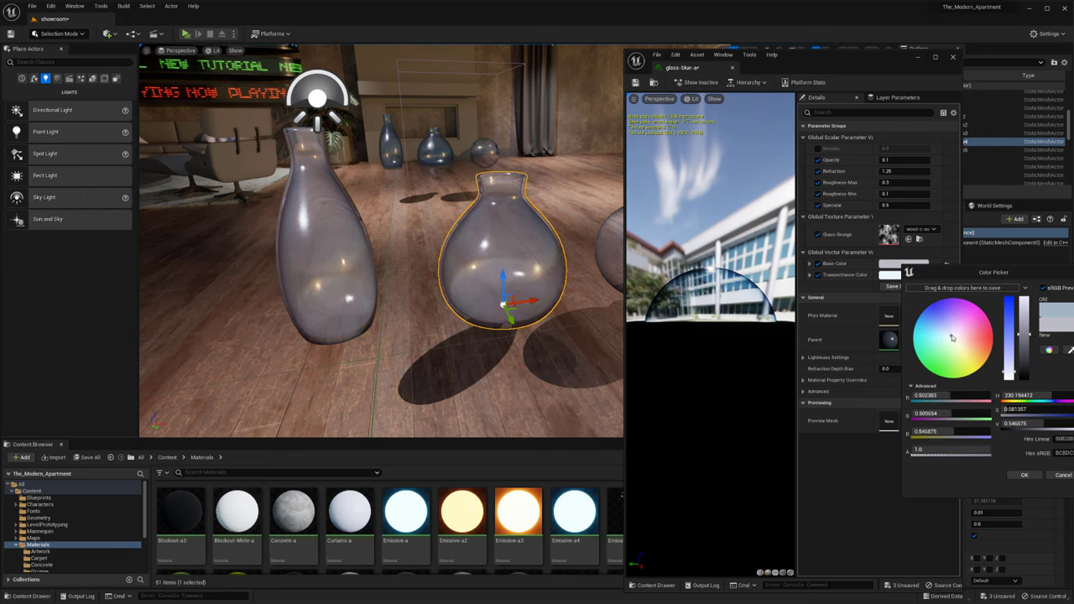
left_click(1024, 372)
left_click_drag(1023, 372, 1011, 371)
left_click(1025, 374)
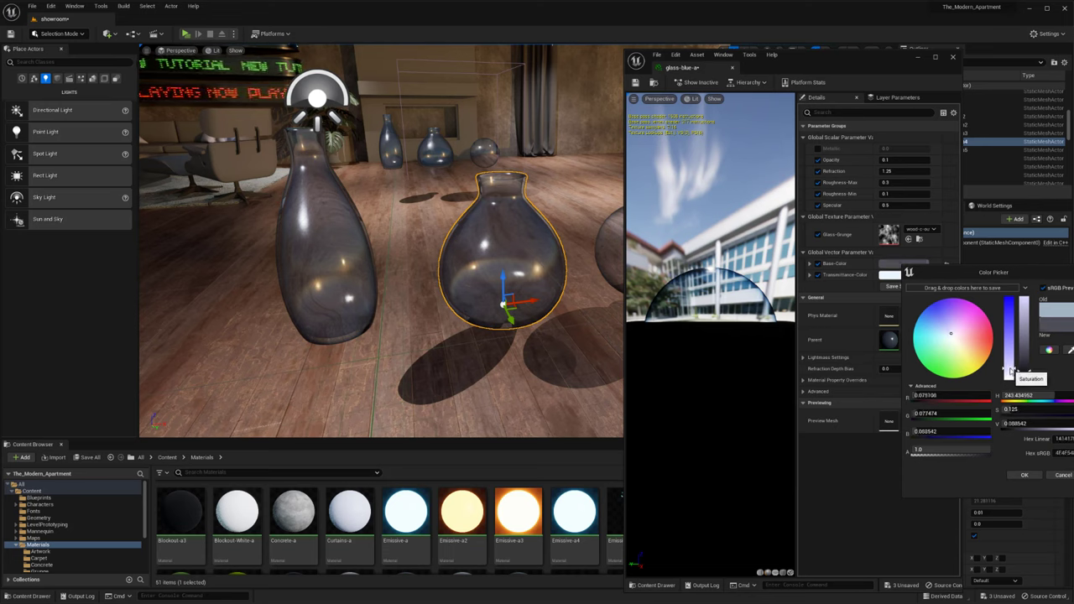
left_click(1023, 475)
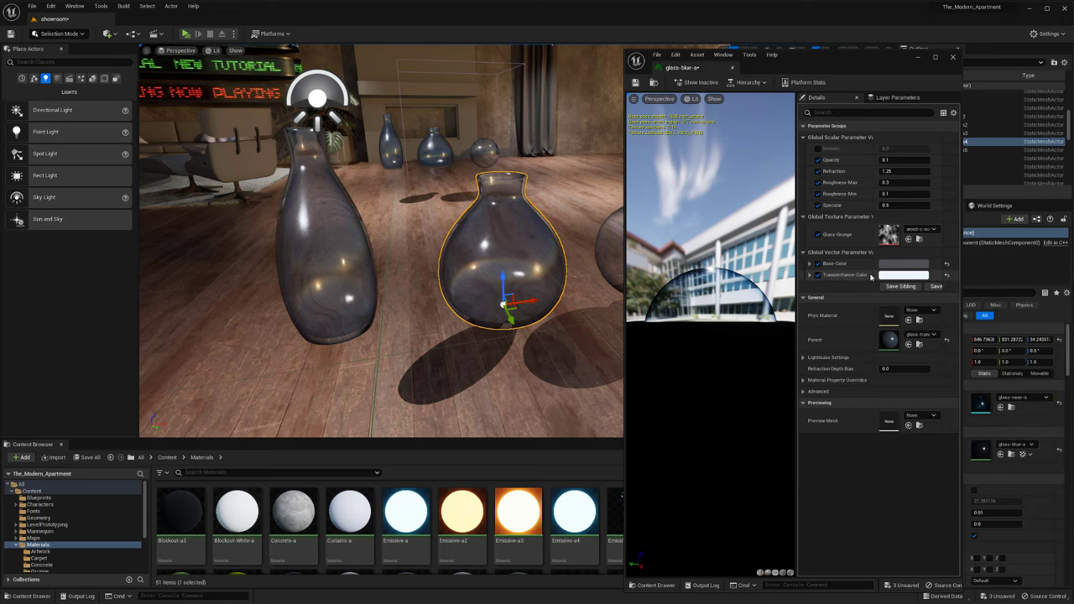
- Try teal and strong blue Transmittance-Color tints, and settle on a pale blue with hue about 203 and saturation about 0.2
left_click(904, 275)
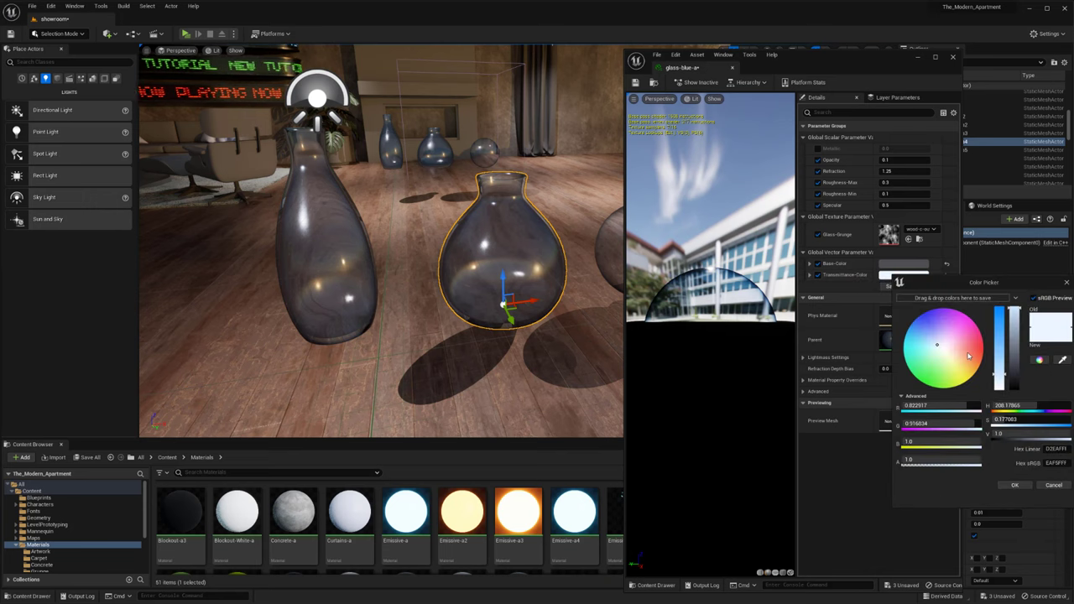
left_click_drag(969, 357, 895, 352)
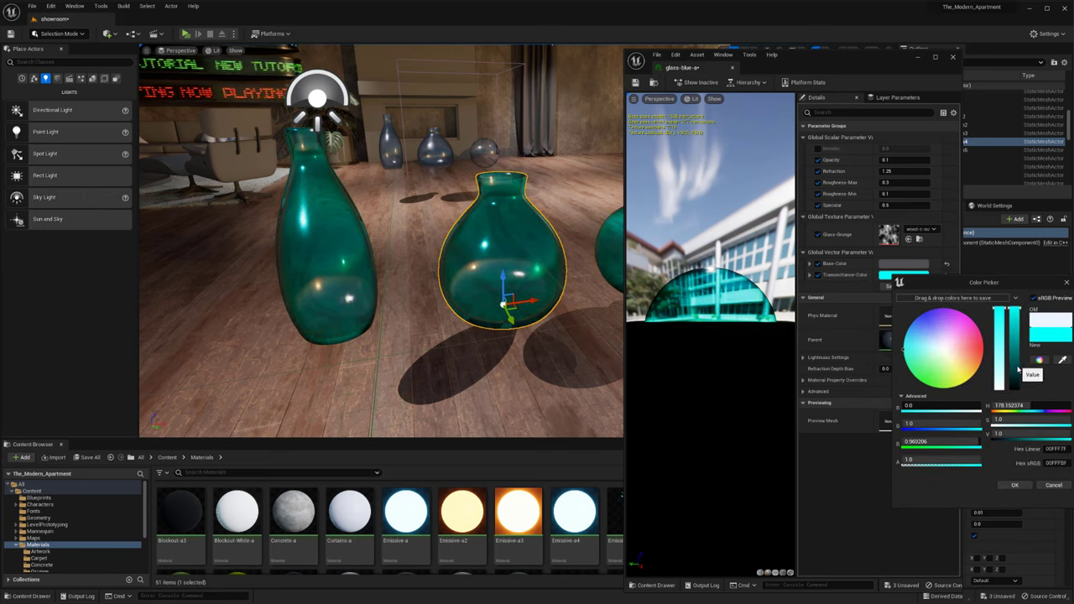
left_click_drag(917, 344, 920, 335)
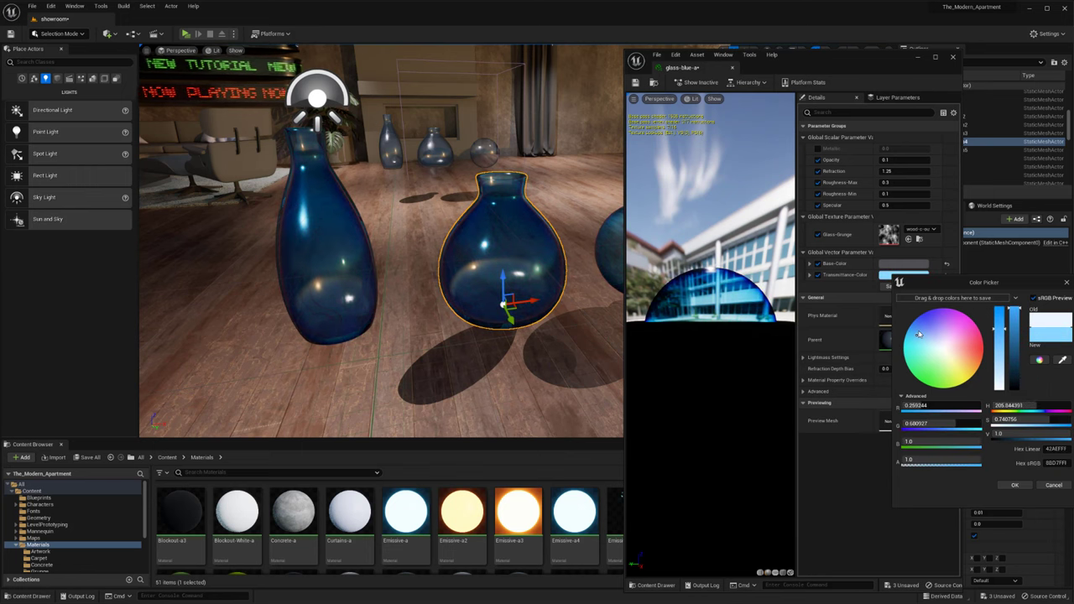
mouse_move(995, 360)
left_mouse_down()
mouse_move(997, 399)
mouse_move(998, 379)
left_mouse_up()
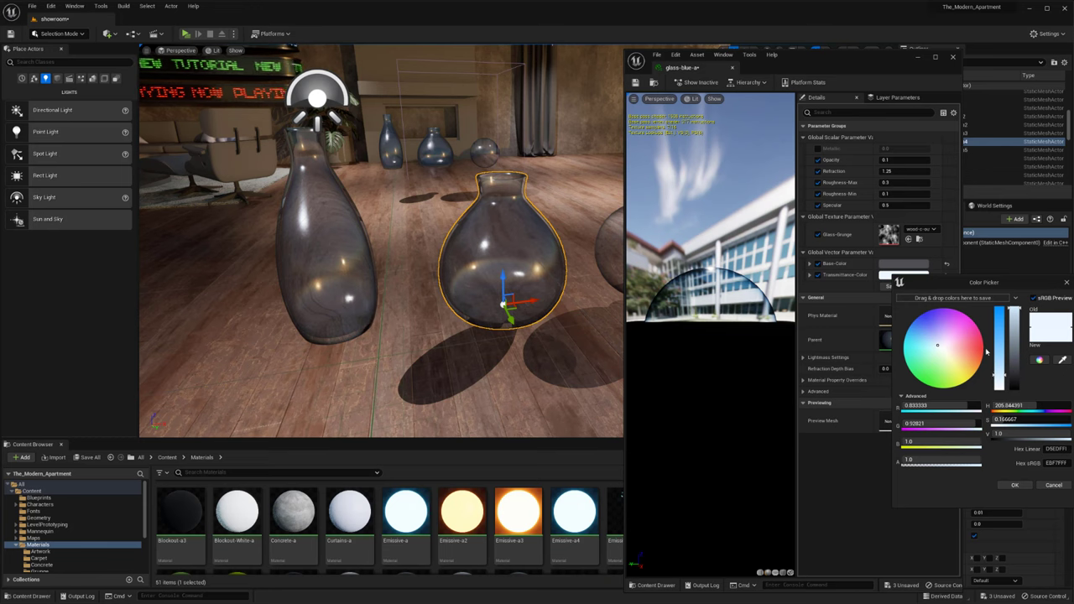
left_click_drag(937, 343, 924, 342)
left_click_drag(999, 369, 998, 373)
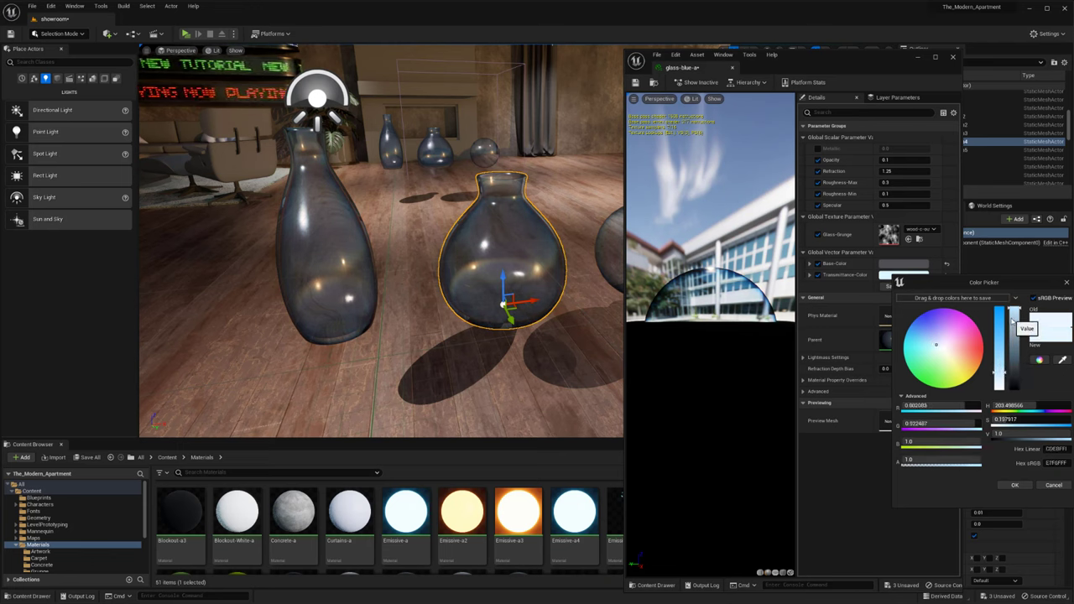
left_click(1016, 485)
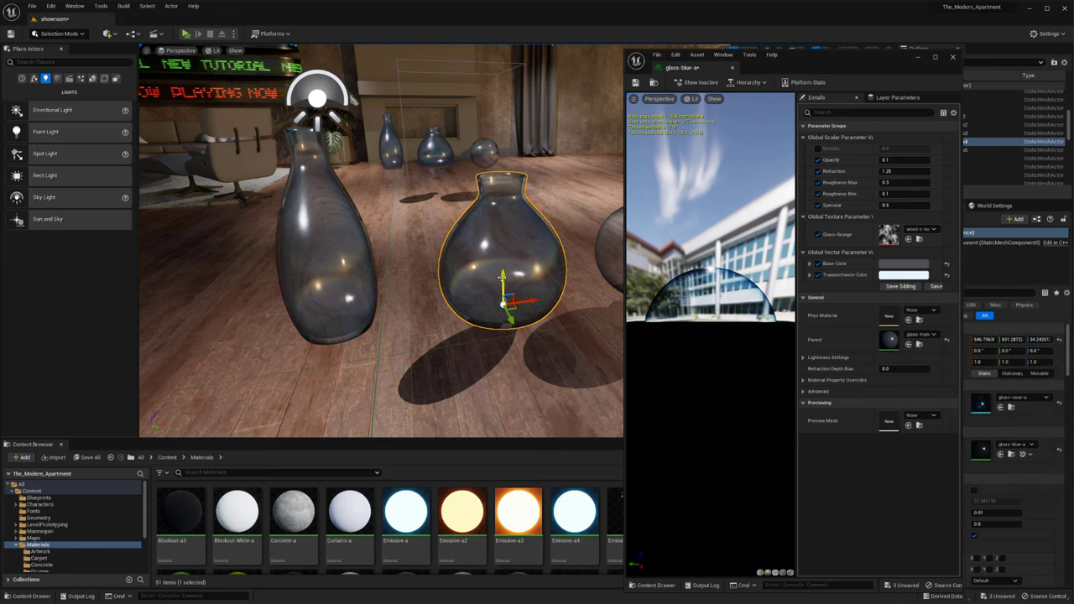
- Examine the glass on the front round vase, and select and frame the front glass sphere for a close look
key("f")
left_click_drag(470, 252, 539, 250, "alt")
right_click_drag(539, 250, 535, 253)
left_click(482, 278)
key("f")
mouse_move(526, 262)
left_mouse_down("alt")
mouse_move(436, 259)
mouse_move(526, 262)
left_mouse_up("alt")
right_click_drag(528, 251, 537, 251)
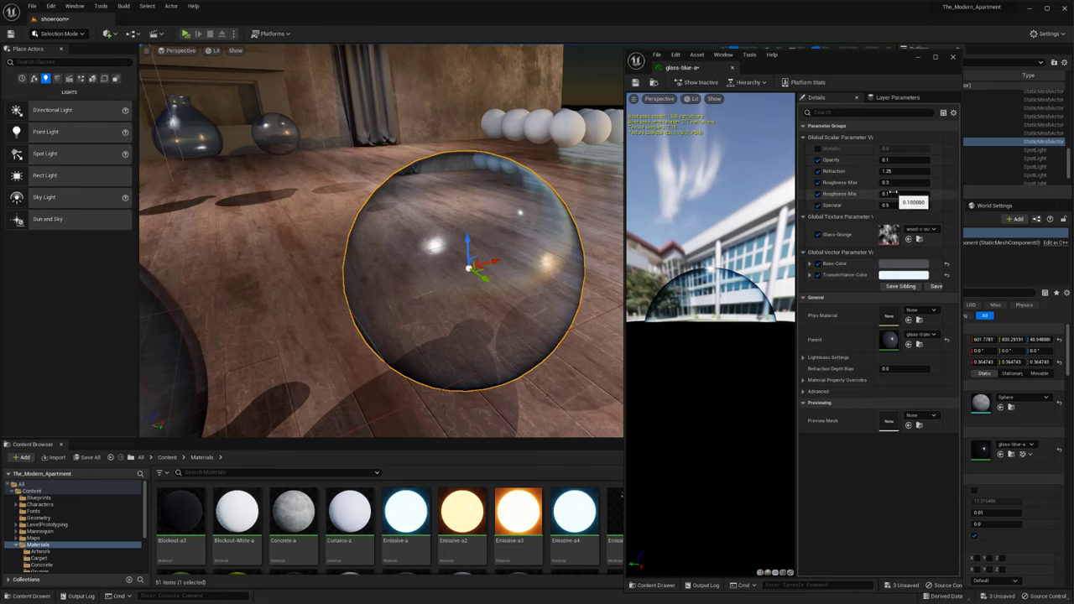
- Try a lower Refraction on glass-blue-a and return it to 1.25
mouse_move(898, 171)
left_mouse_down()
mouse_move(918, 171)
mouse_move(904, 171)
left_mouse_up()
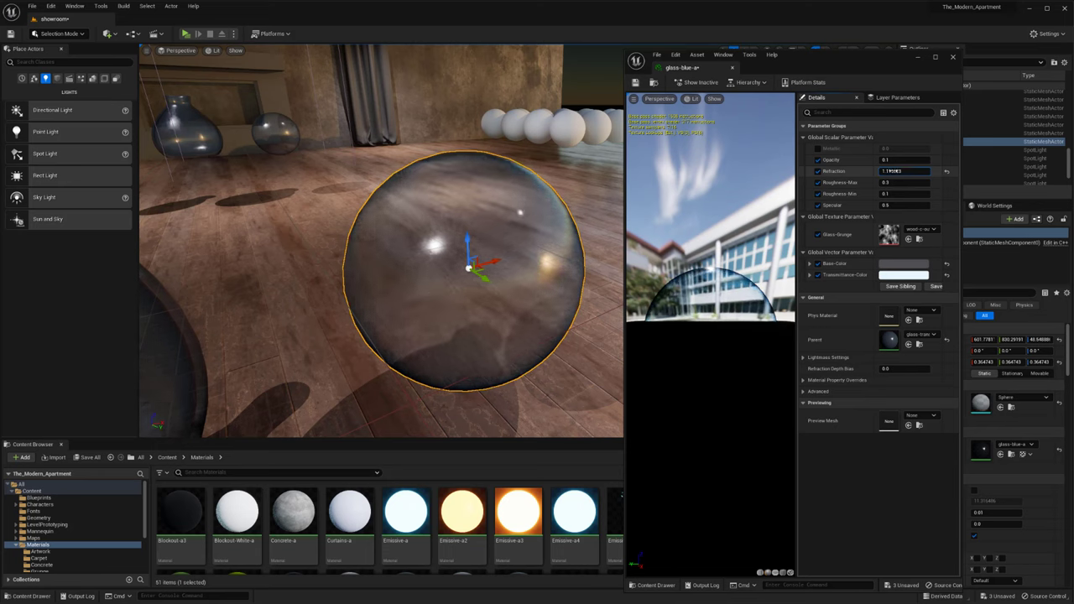
type("1.25")
key("Return")
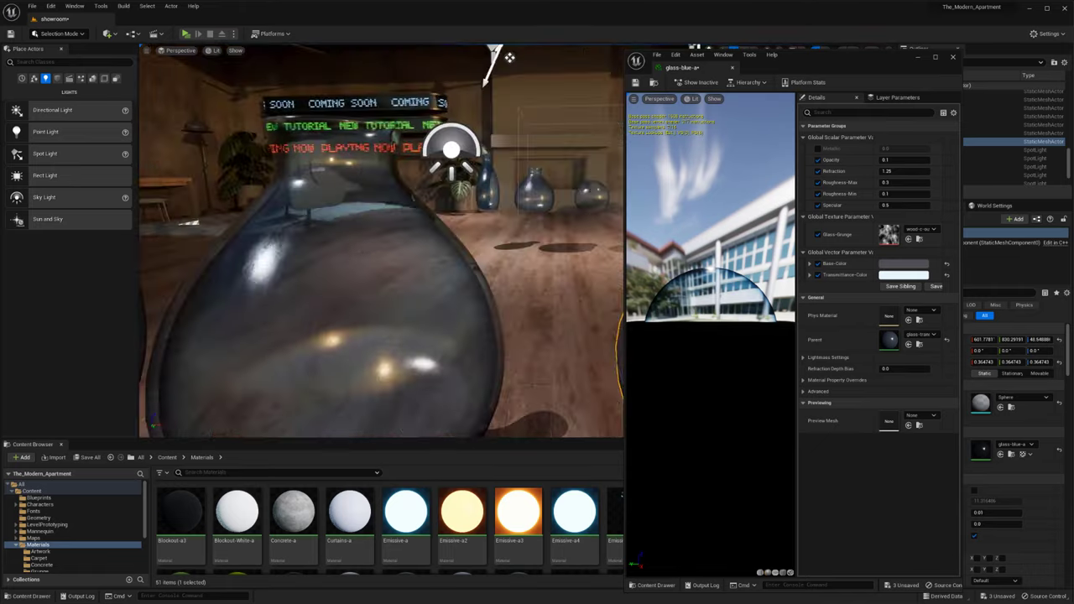
- Try a Refraction of about 1.74 while viewing the front vases, and reset it to its default
right_click_drag(531, 62, 569, 129)
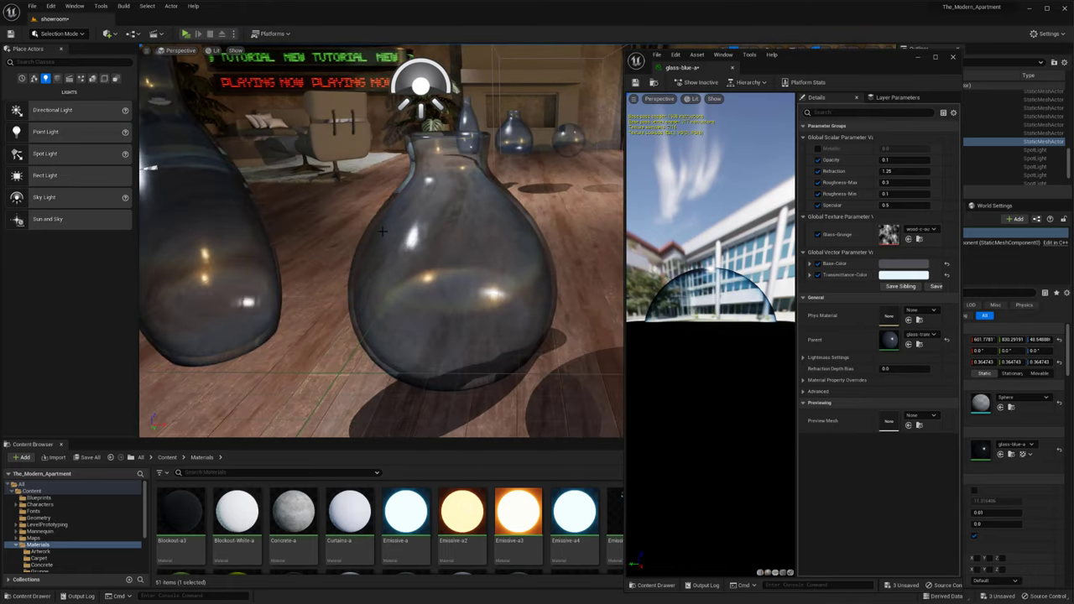
right_click_drag(382, 230, 382, 234)
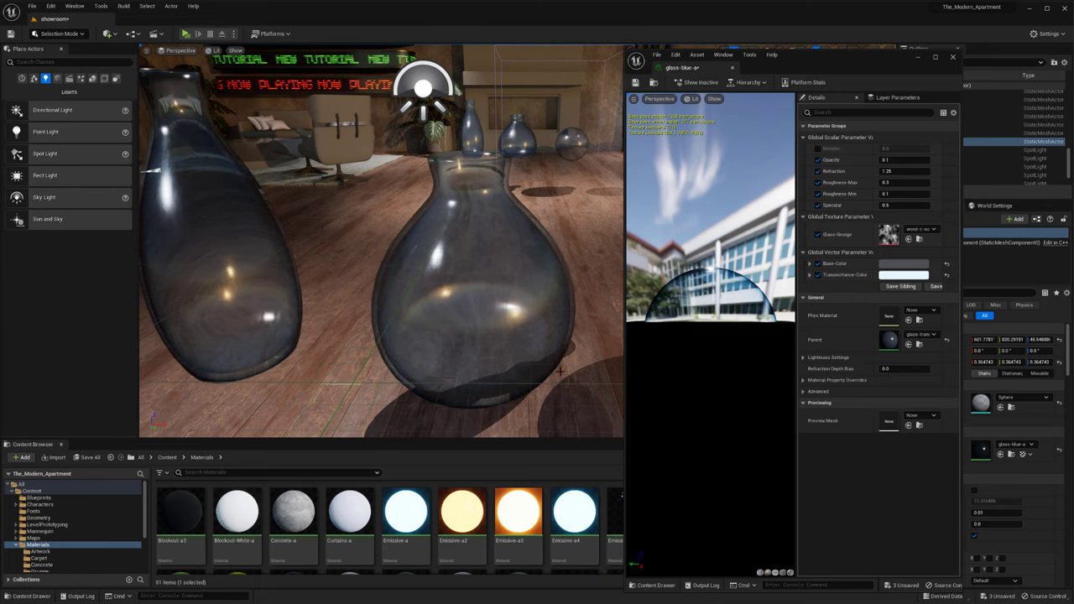
left_click_drag(898, 170, 914, 170)
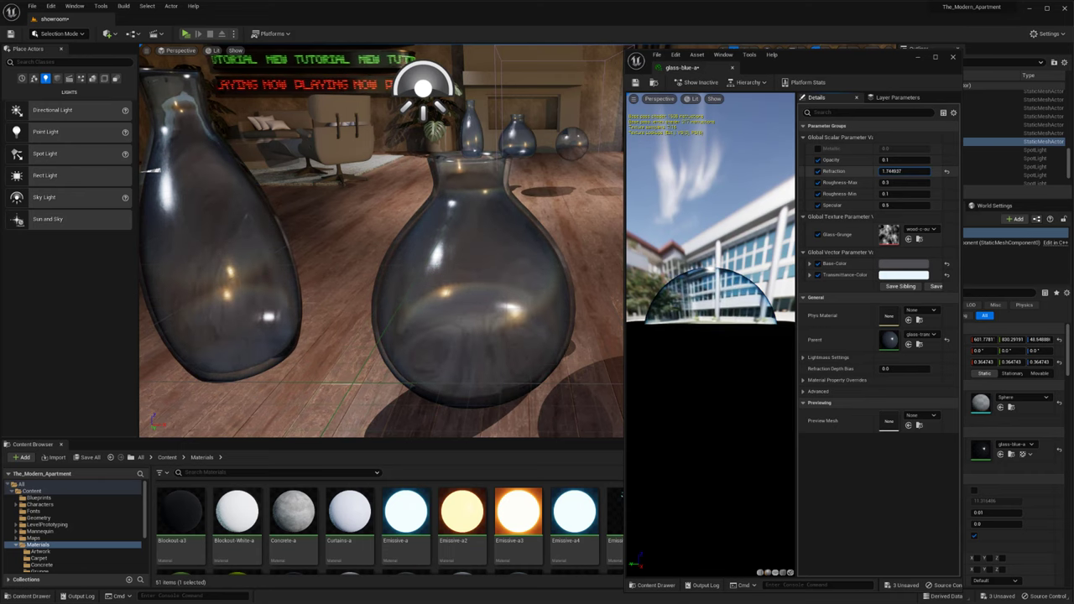
left_click(946, 172)
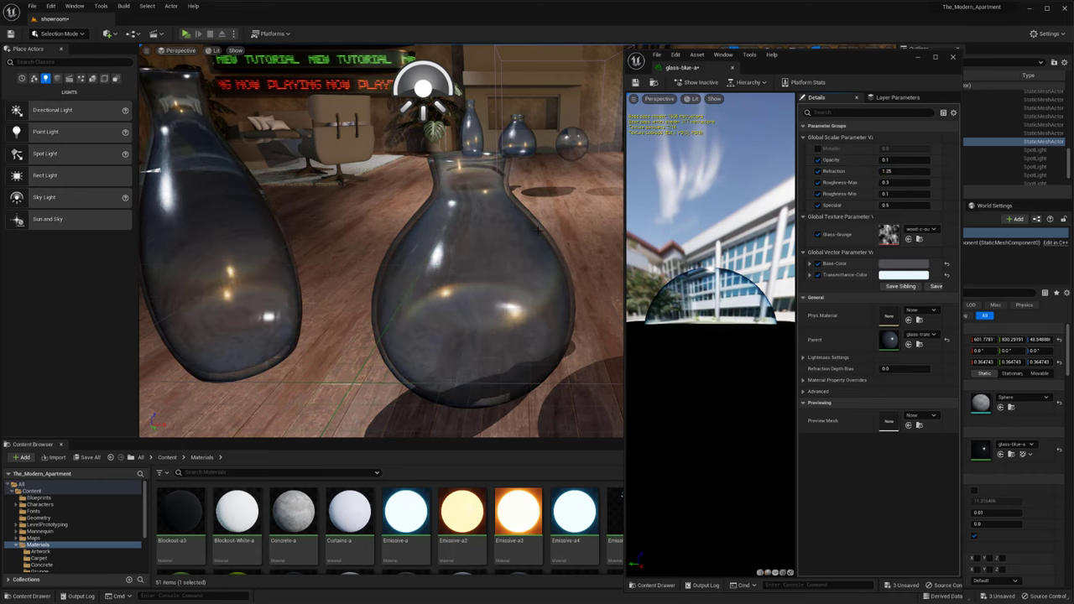
- Raise glass-blue-a's Roughness-Max to about 0.75 and Roughness-Min to about 0.17
mouse_move(461, 297)
middle_mouse_down()
mouse_move(348, 289)
mouse_move(461, 297)
middle_mouse_up()
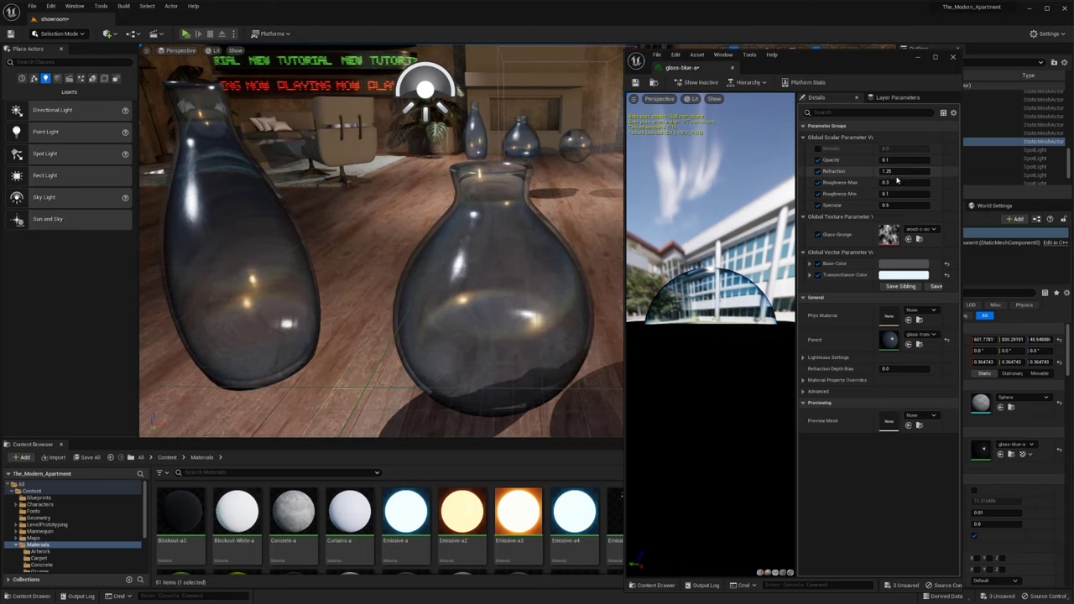
mouse_move(887, 182)
left_mouse_down()
mouse_move(908, 182)
mouse_move(894, 193)
mouse_move(879, 182)
mouse_move(897, 182)
left_mouse_up()
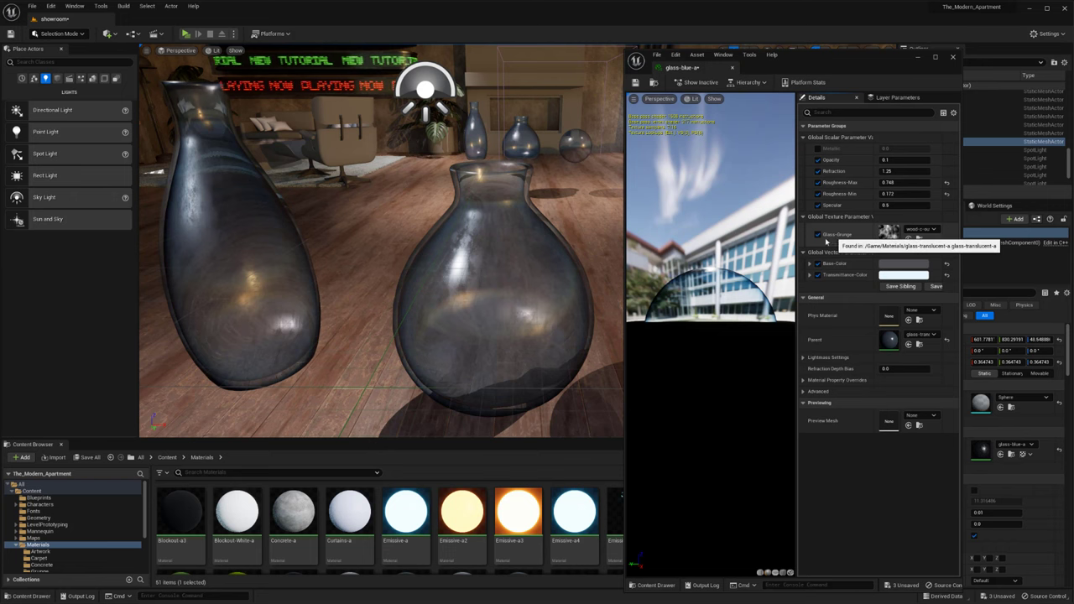
- Select the front round vase and examine its grunge roughness in the reflections from several angles
left_click(512, 285)
mouse_move(512, 286)
right_mouse_down()
mouse_move(545, 265)
mouse_move(525, 288)
right_mouse_up()
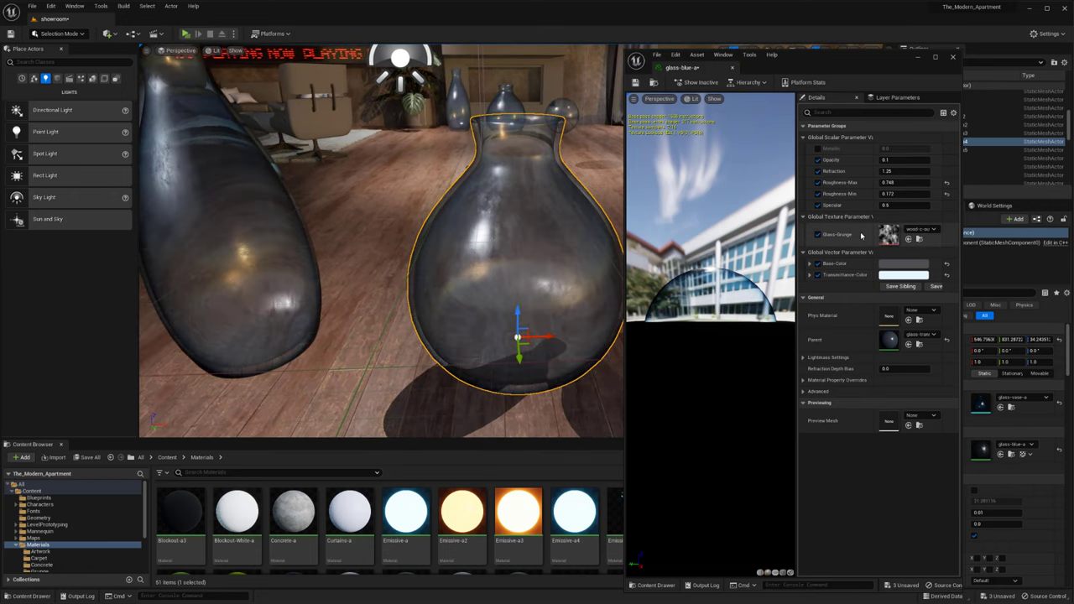
mouse_move(547, 337)
left_mouse_down()
mouse_move(496, 334)
mouse_move(604, 338)
mouse_move(466, 337)
mouse_move(597, 342)
mouse_move(490, 340)
mouse_move(579, 347)
mouse_move(504, 347)
mouse_move(577, 350)
mouse_move(549, 349)
left_mouse_up()
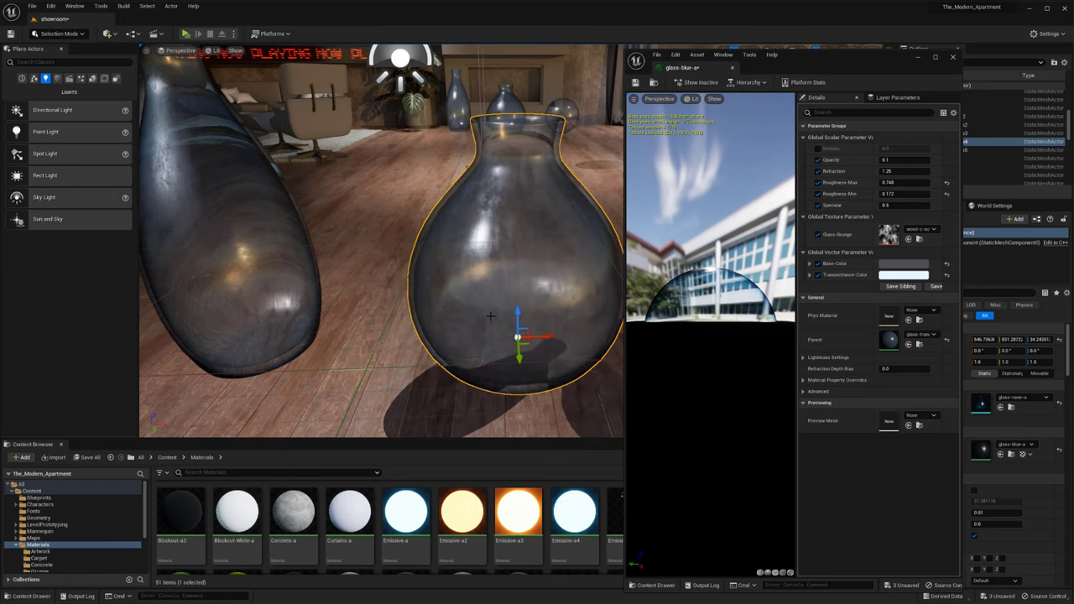
left_click_drag(492, 317, 558, 249, "alt")
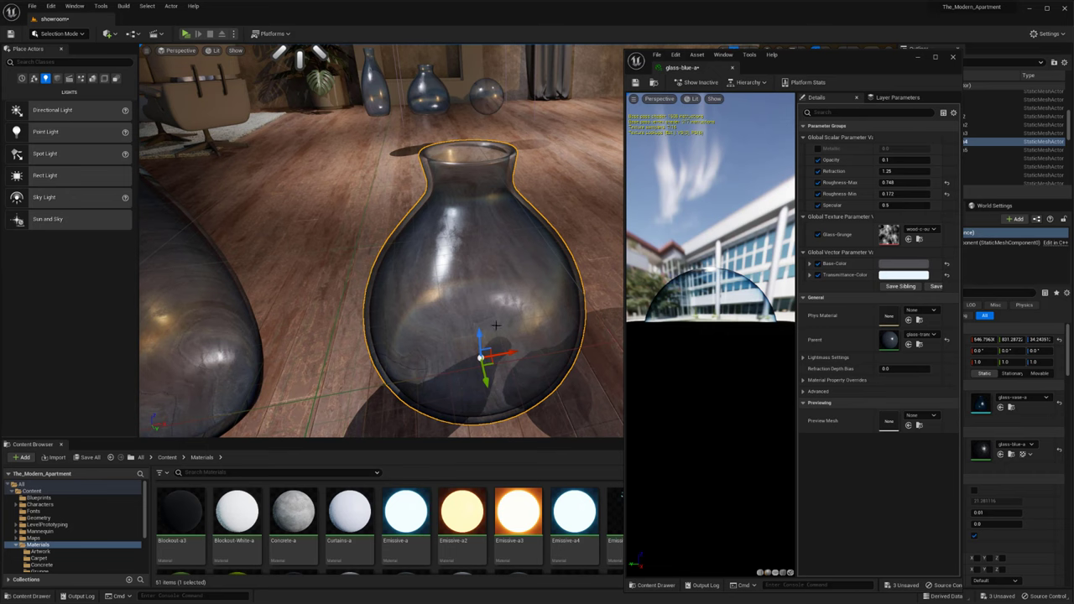
right_click_drag(558, 249, 495, 294, "alt")
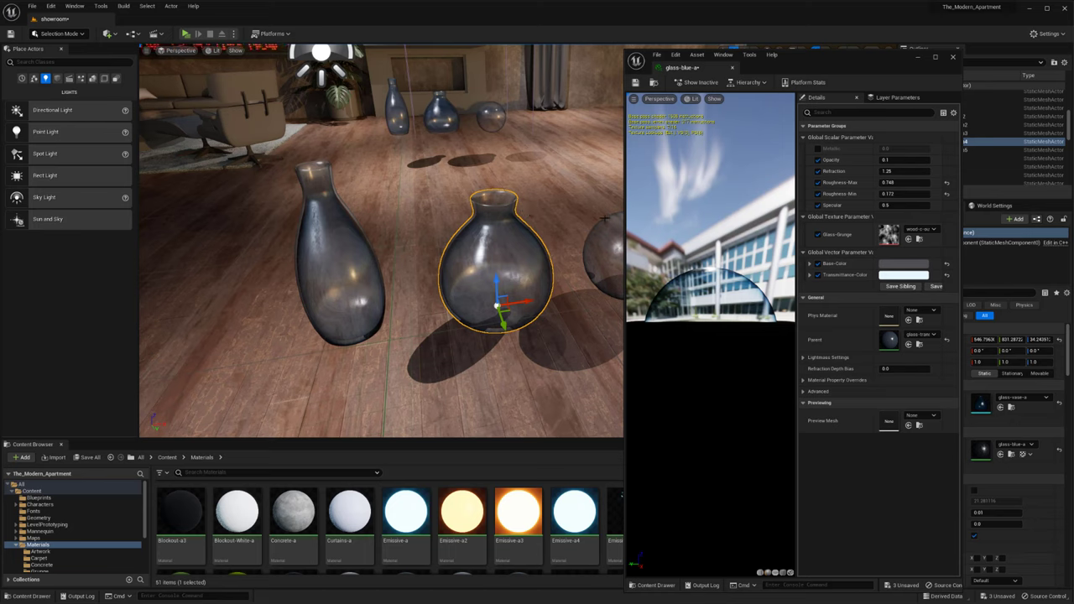
- Open glass-blue-a's parent material glass-translucent-a and widen its editor window over the scene
double_click(891, 344)
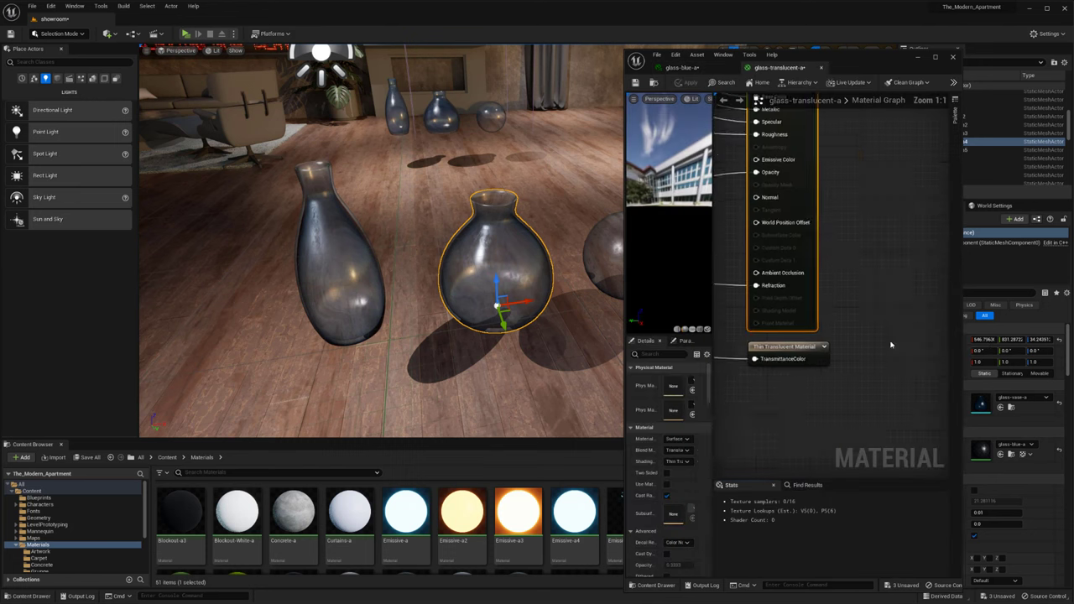
left_click_drag(847, 61, 757, 53)
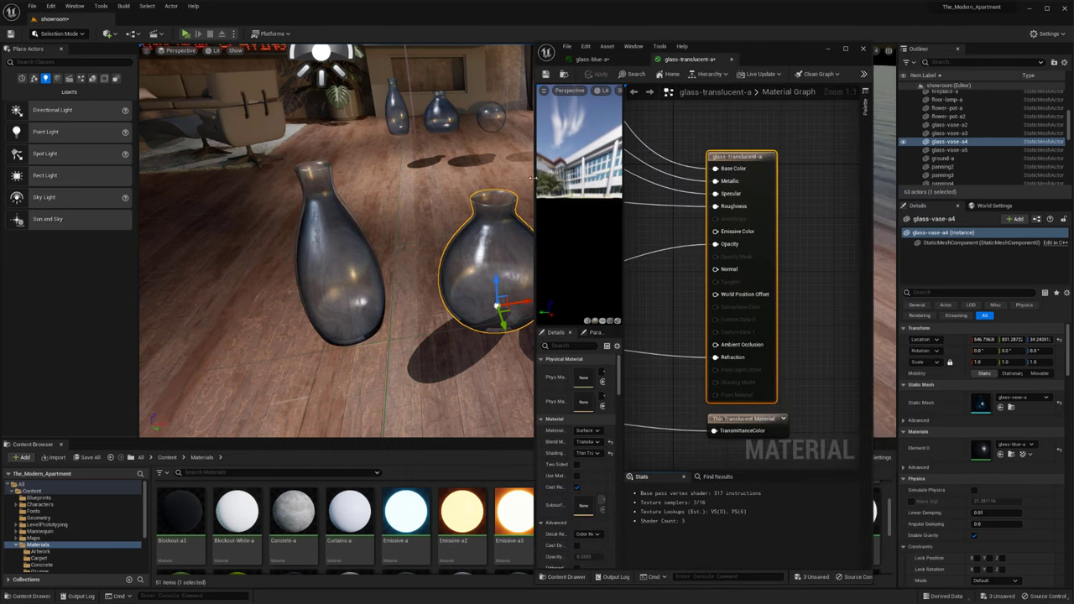
mouse_move(533, 178)
right_mouse_down()
mouse_move(402, 210)
mouse_move(335, 193)
mouse_move(533, 177)
right_mouse_up()
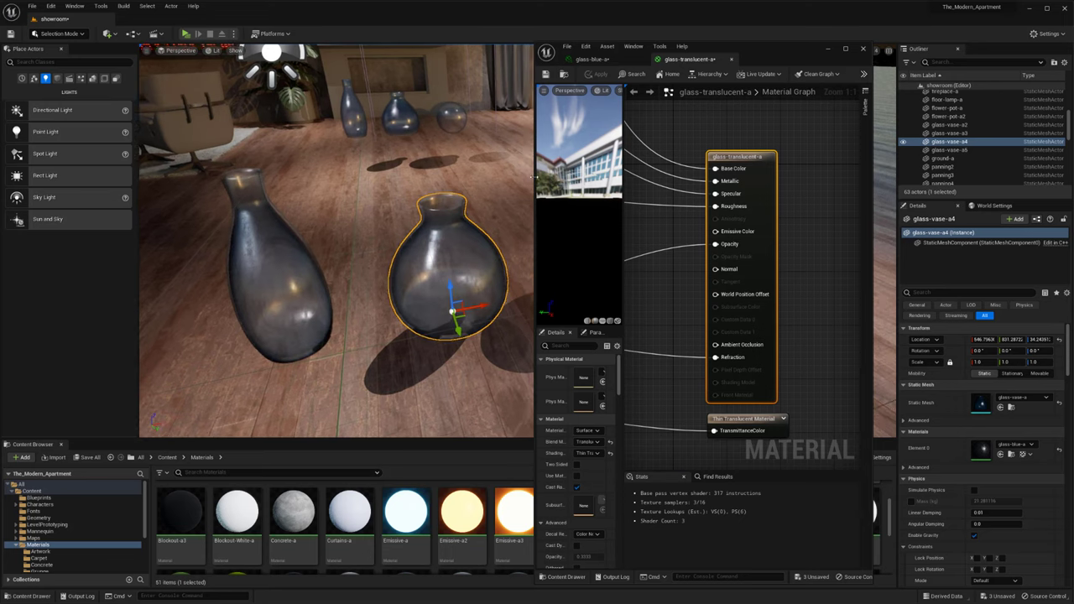
left_click_drag(533, 176, 324, 176)
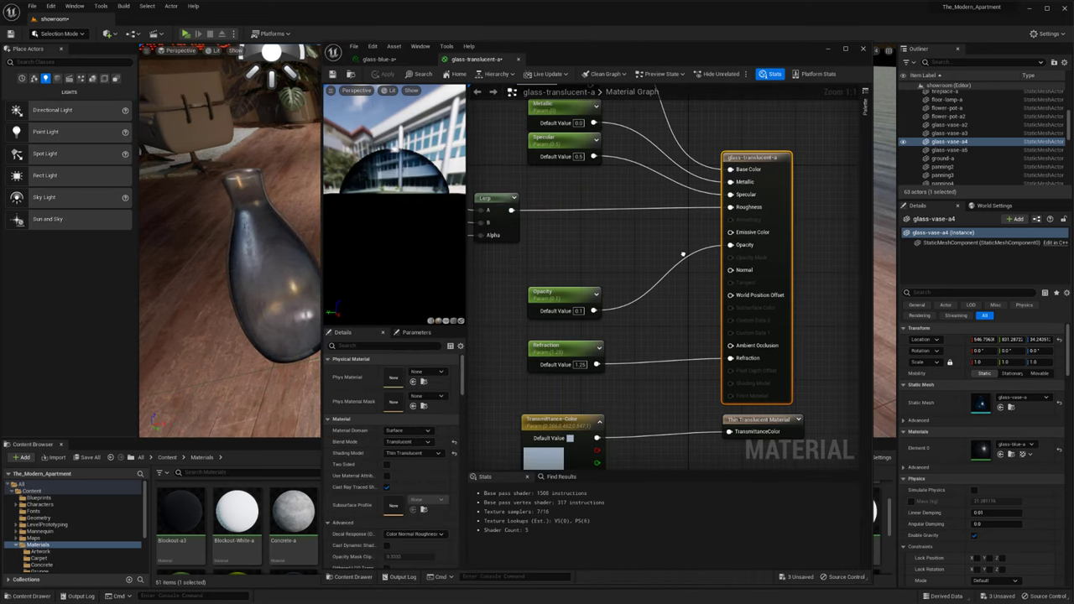
- Review the glass-translucent-a graph, from the Glass-Grunge world-aligned roughness nodes to the Opacity, Refraction and Transmittance-Color parameters
scroll(696, 256, "down", 1)
right_click_drag(595, 268, 588, 314)
right_click_drag(701, 156, 681, 187)
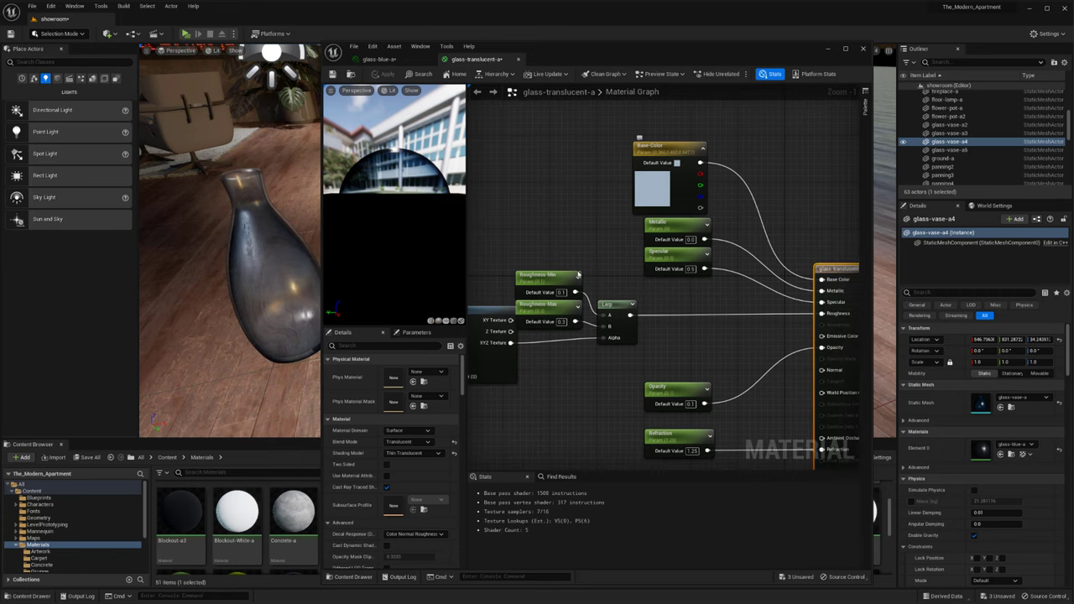
right_click_drag(606, 213, 743, 164)
scroll(651, 187, "down", 1)
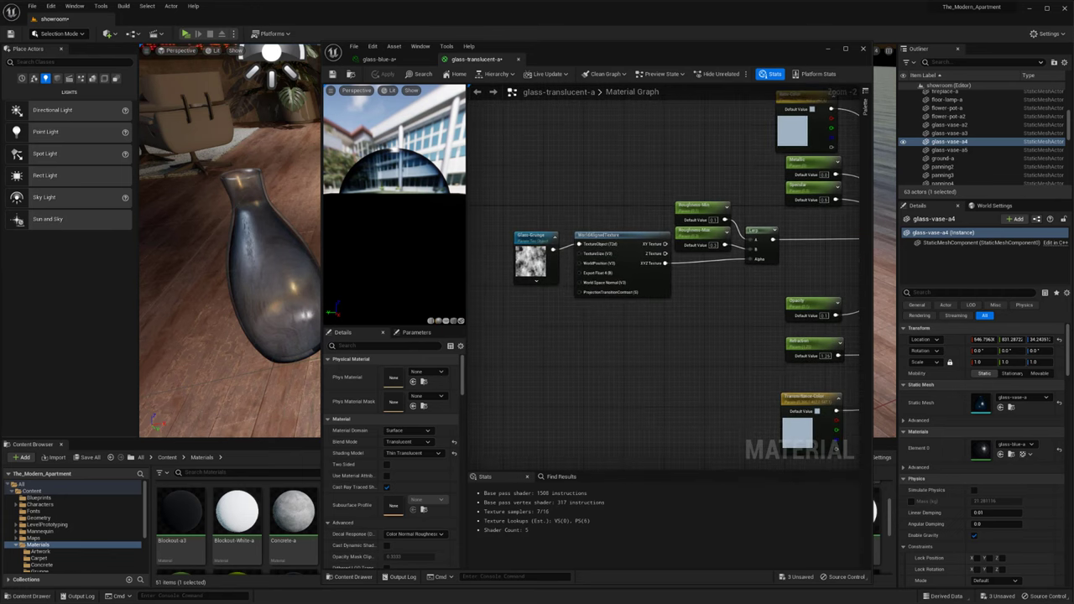
scroll(612, 209, "down", 1)
right_click_drag(613, 209, 619, 182)
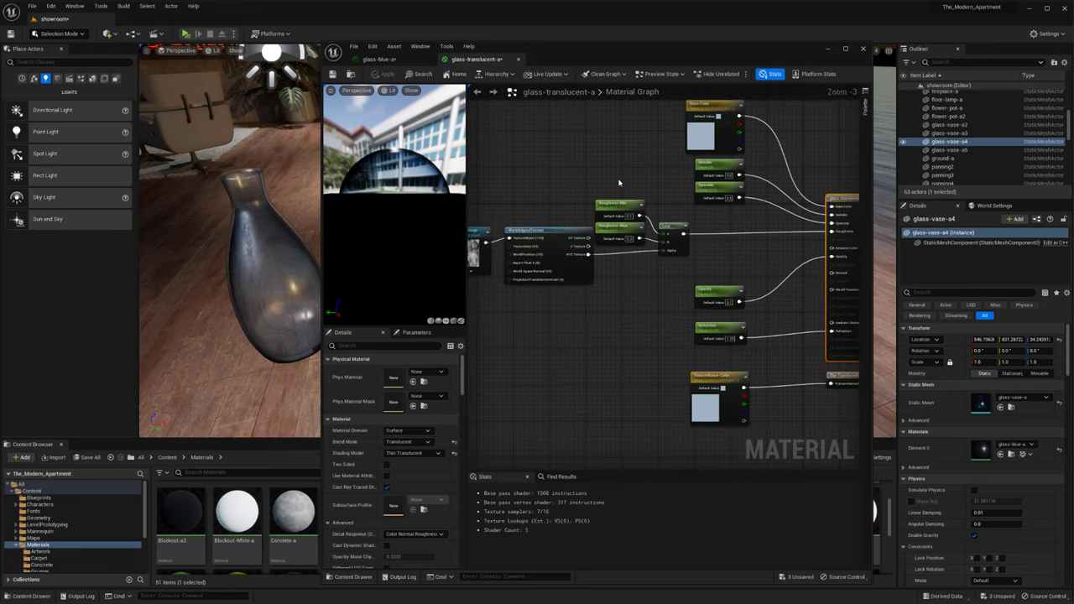
right_click_drag(663, 317, 680, 297)
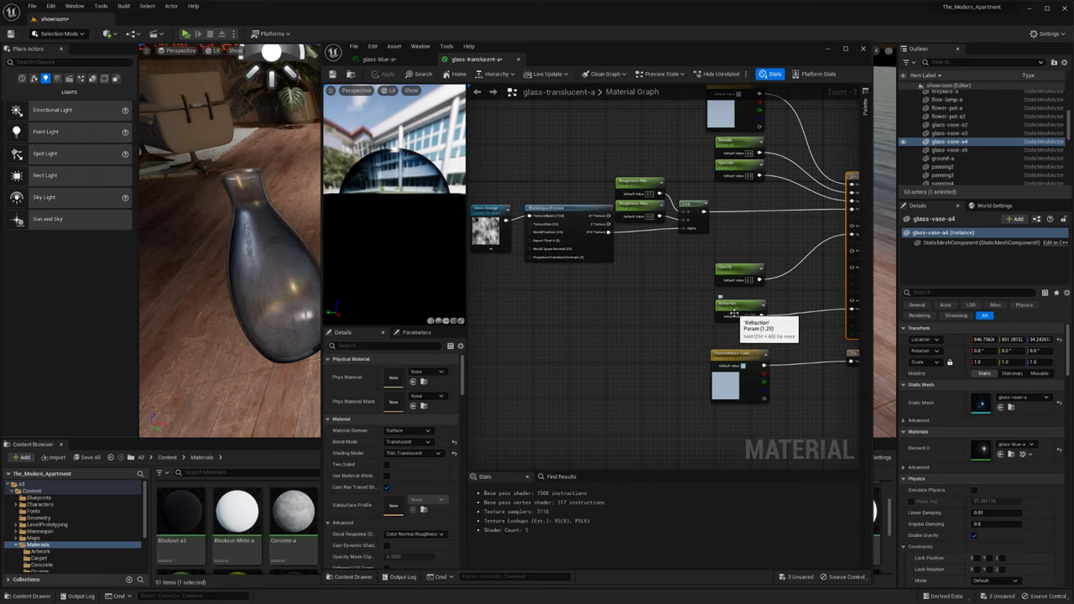
- Move the Refraction node slightly farther from the output node, apply the glass-translucent-a material and close both material editors
left_click_drag(736, 310, 719, 311)
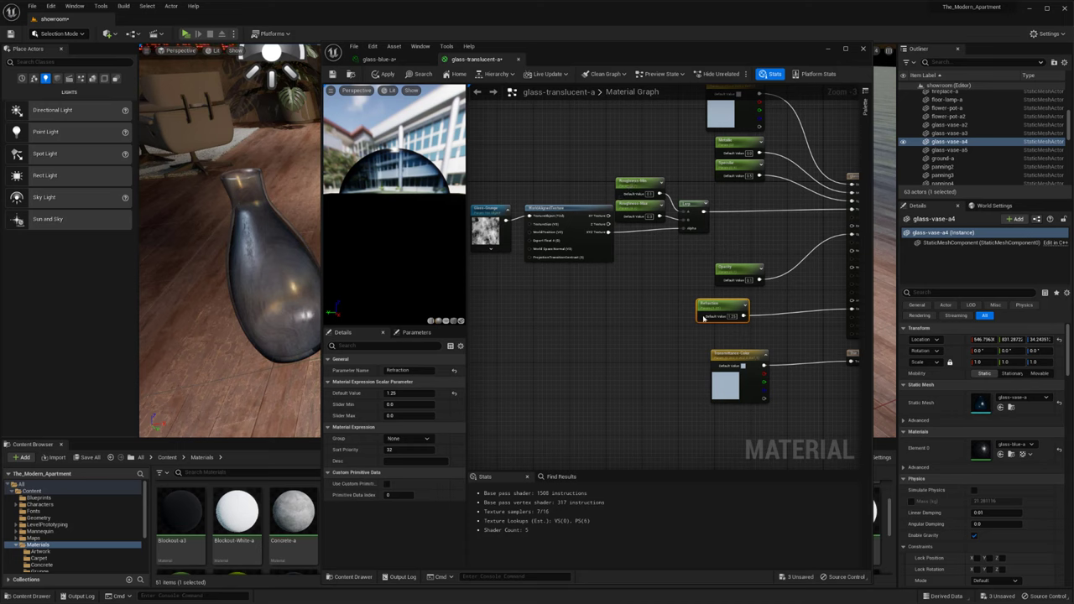
right_click_drag(693, 293, 671, 289)
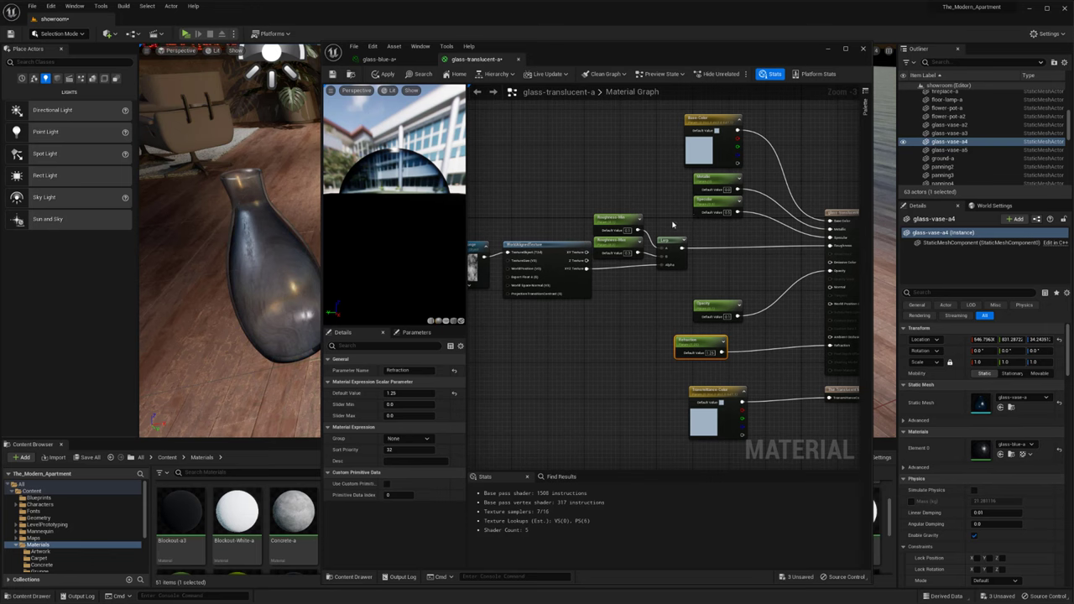
right_click_drag(672, 224, 681, 208)
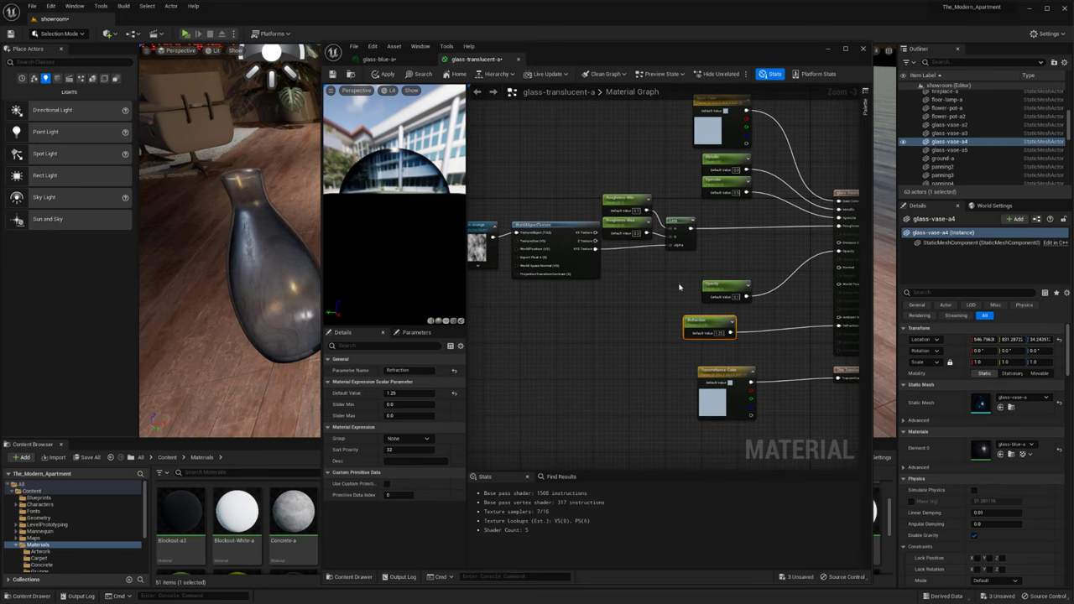
right_click_drag(679, 287, 684, 282)
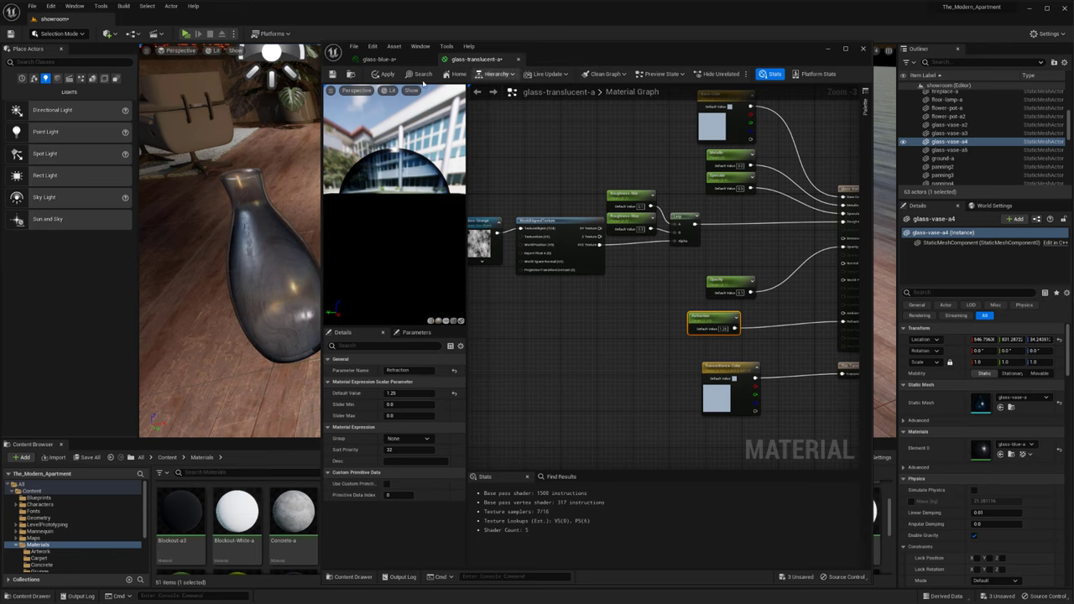
left_click(384, 76)
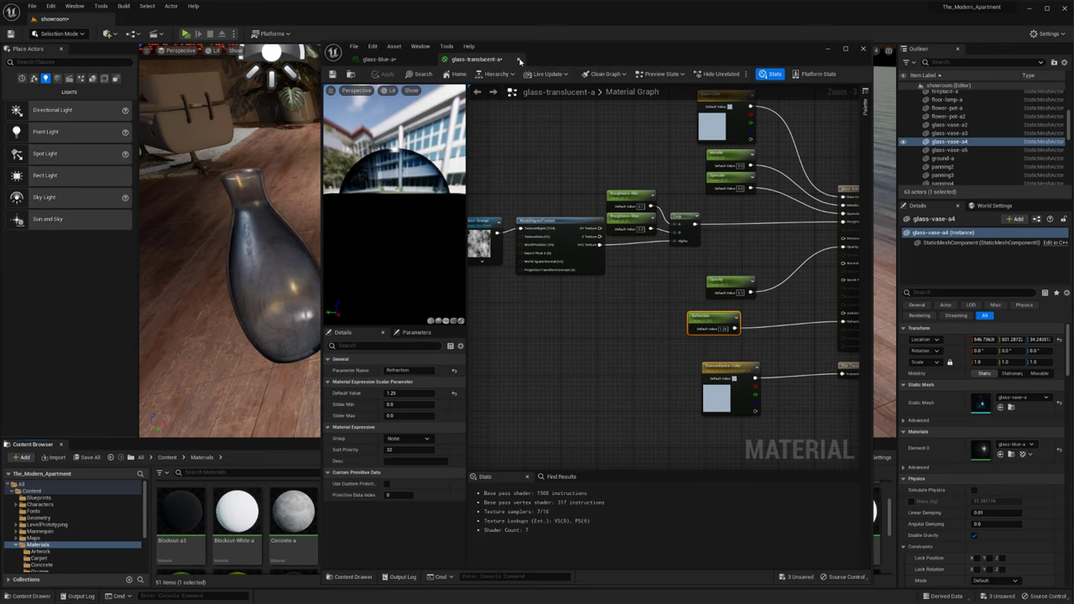
left_click(519, 60)
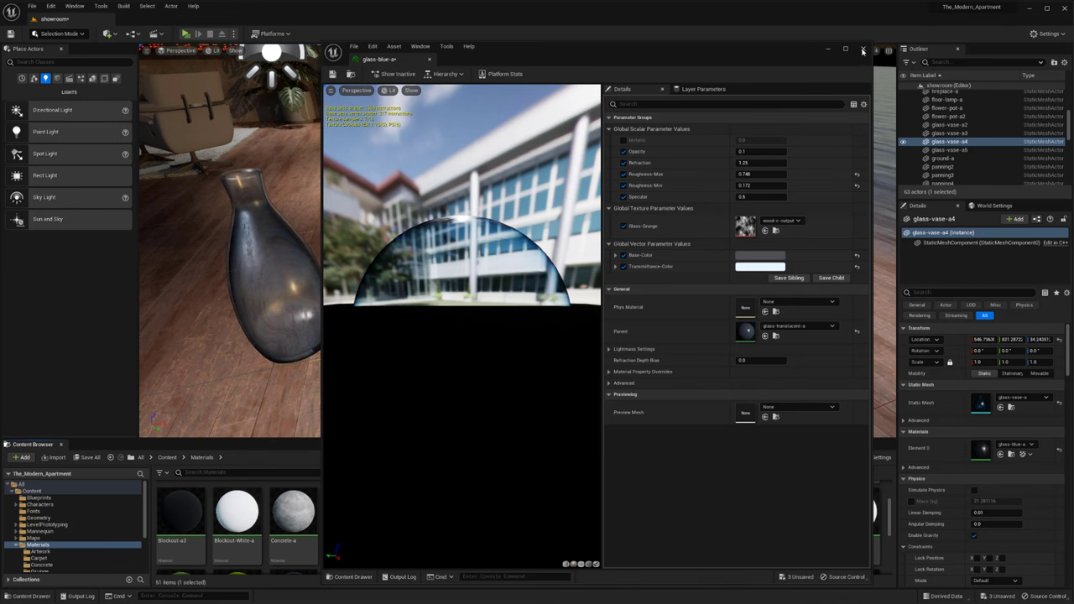
left_click(862, 52)
- Select and frame the front glass sphere, and examine it beside the front vases with the editor overlays hidden
left_click(564, 262)
key("f")
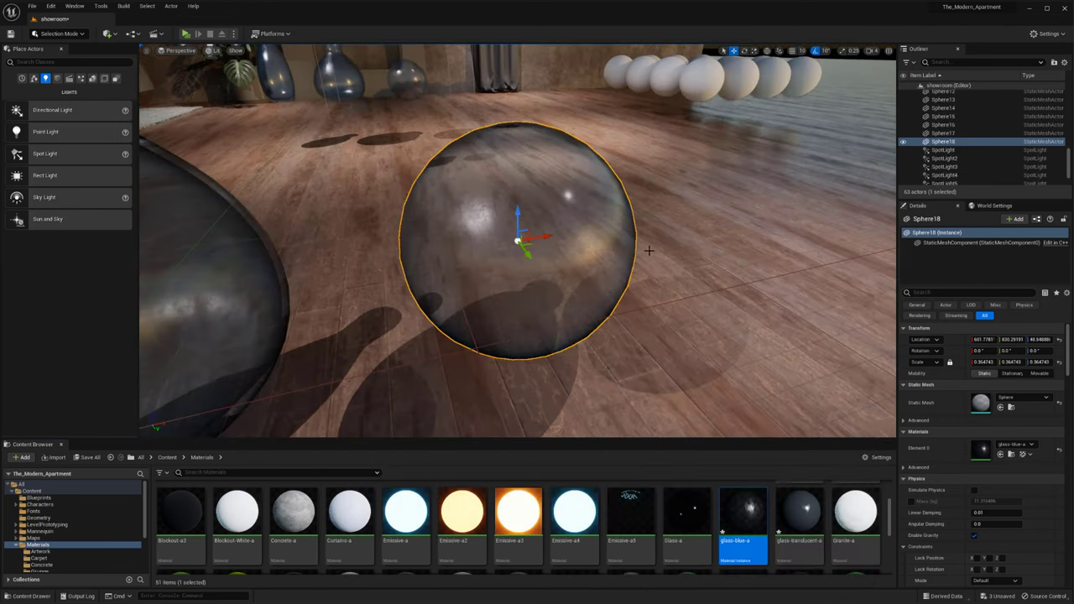
scroll(565, 262, "down", 4)
right_click_drag(565, 263, 494, 243)
right_click_drag(613, 251, 591, 251)
key("g")
key("g")
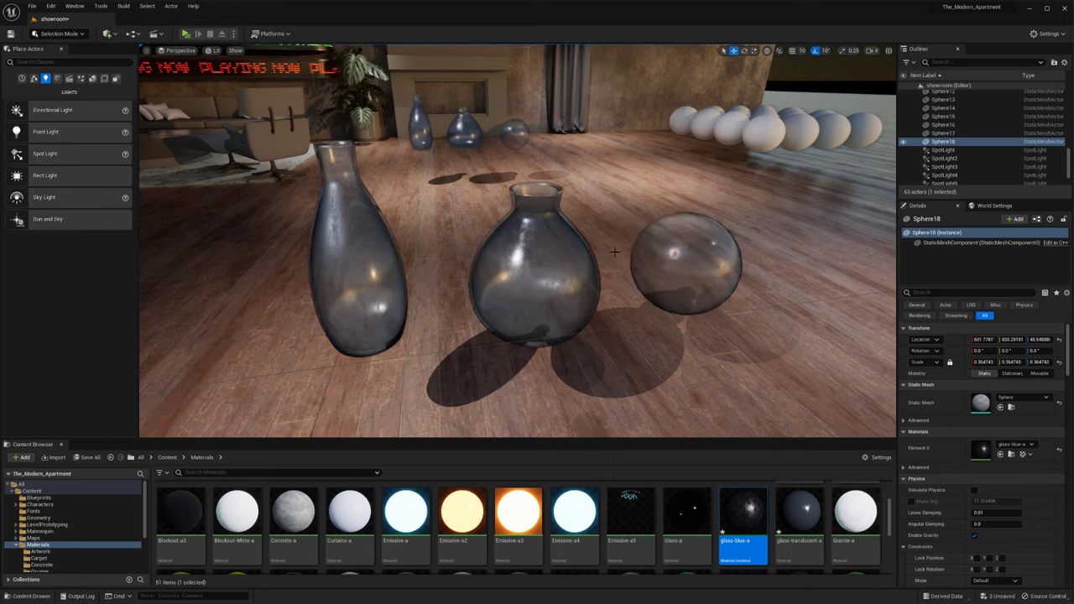
- Select the front round vase and examine the front glass objects from behind, facing the sun
left_click(557, 279)
key("f")
left_click_drag(557, 279, 872, 279, "alt")
mouse_move(596, 274)
left_mouse_down("alt")
mouse_move(511, 274)
mouse_move(596, 274)
left_mouse_up("alt")
scroll(580, 274, "down", 4)
mouse_move(596, 275)
right_mouse_down()
mouse_move(562, 278)
mouse_move(586, 286)
right_mouse_up()
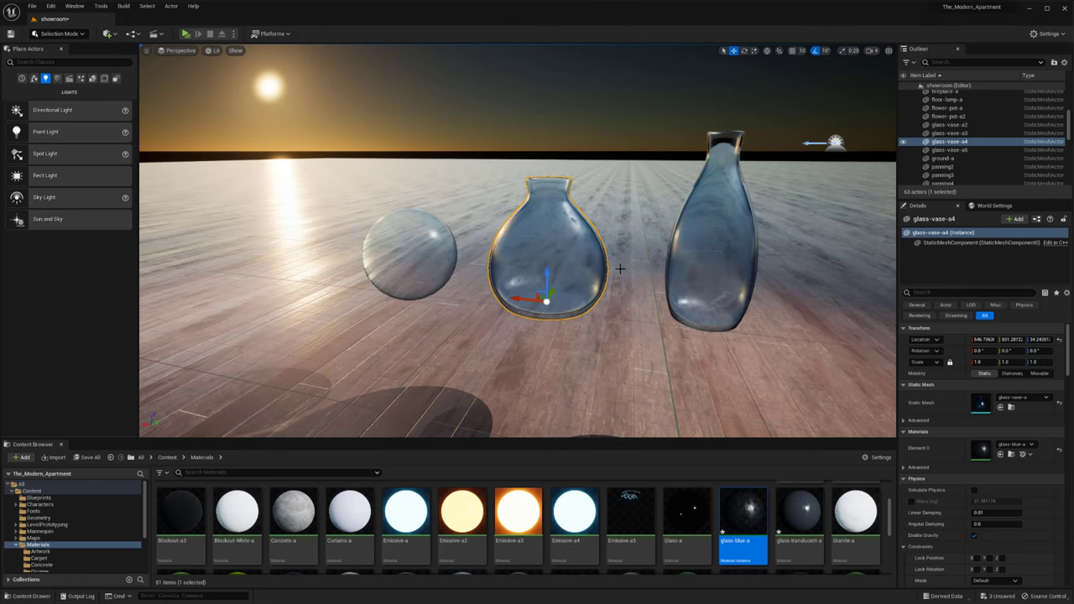
- Examine the front vases and sphere from the room-facing side, with the editor overlays hidden
key("f")
left_click_drag(620, 268, 620, 311, "alt")
scroll(620, 268, "down", 2)
left_click_drag(620, 268, 625, 241, "alt")
scroll(653, 262, "down", 5)
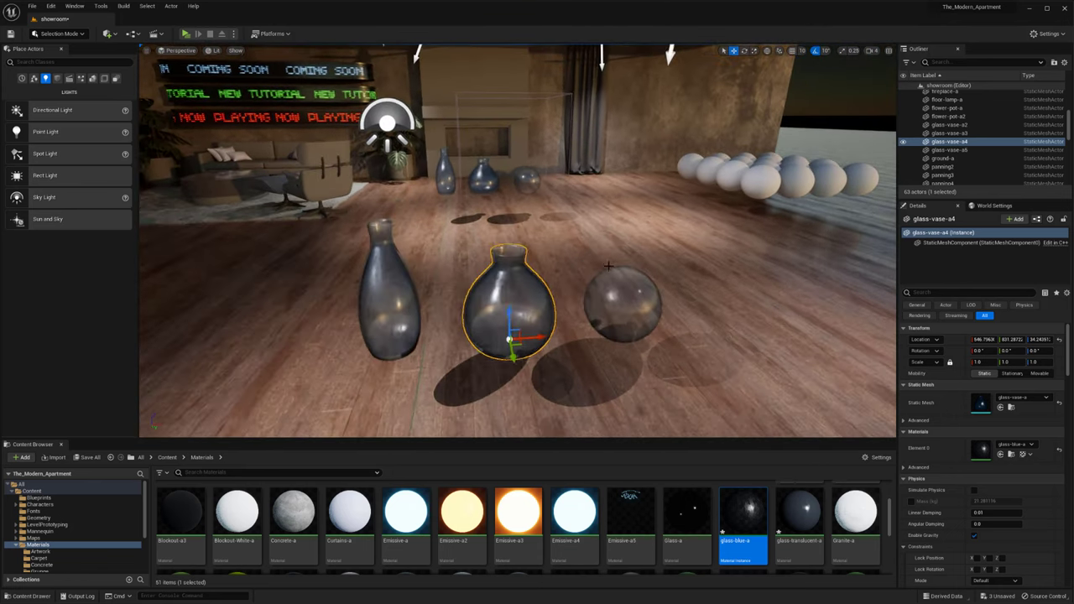
scroll(607, 267, "up", 5)
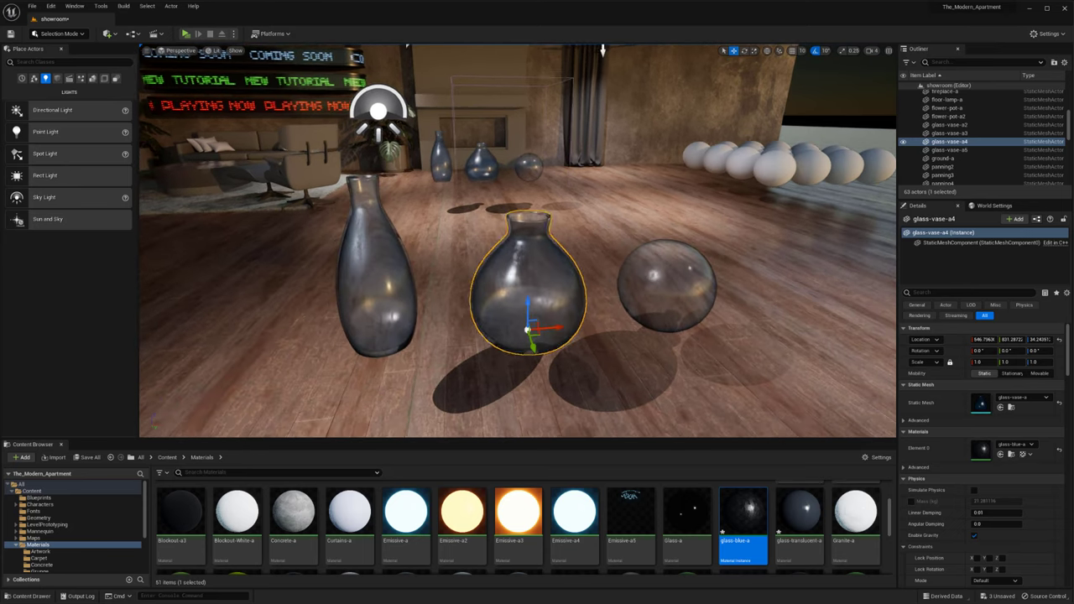
mouse_move(598, 271)
right_mouse_down()
mouse_move(591, 306)
mouse_move(602, 266)
right_mouse_up()
key("g")
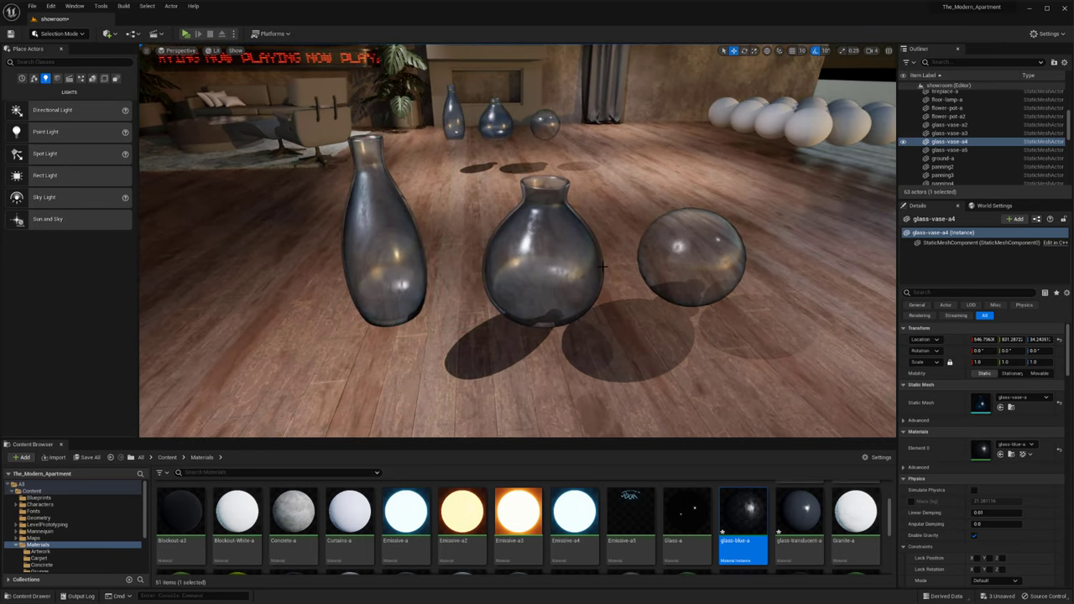